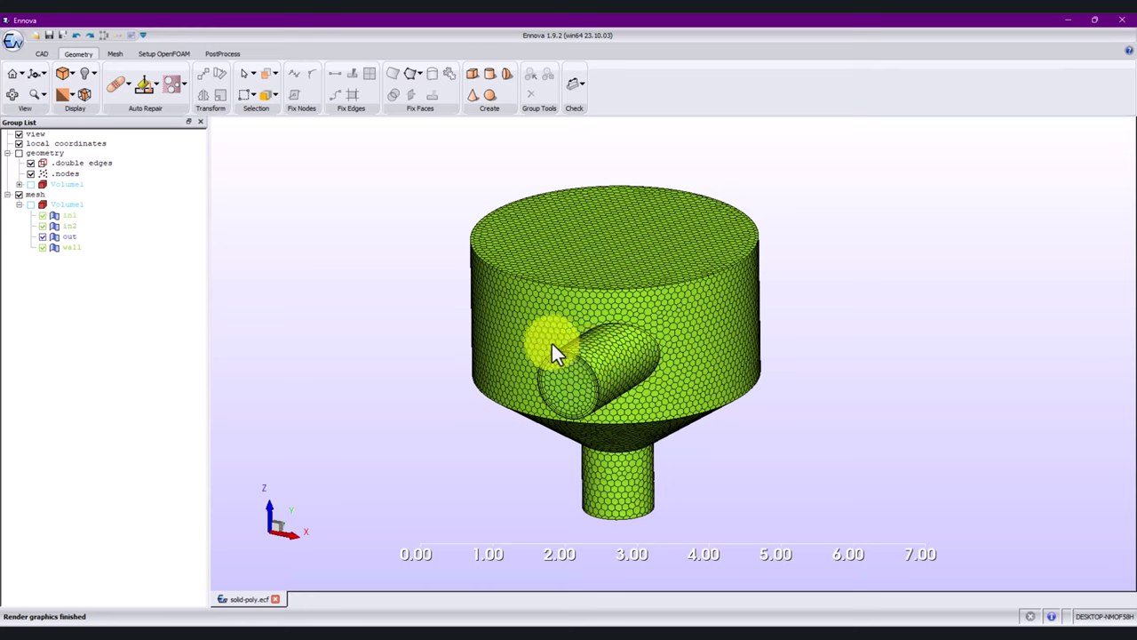
Go to the OpenFOAM setup and look over the controlDict solver settings.
click(115, 55)
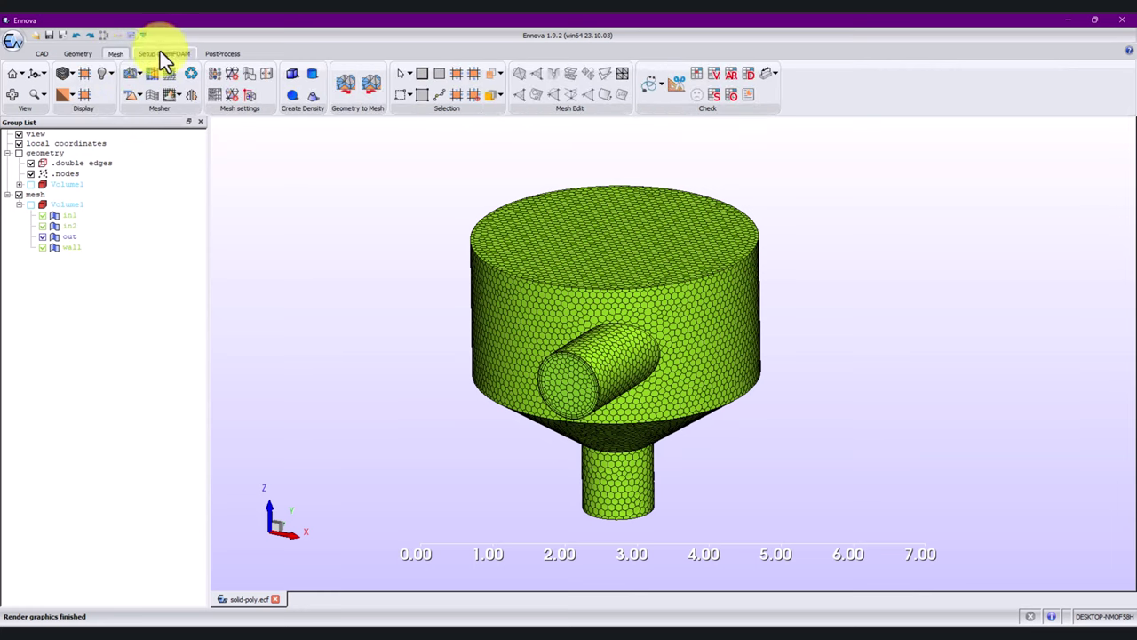
click(162, 54)
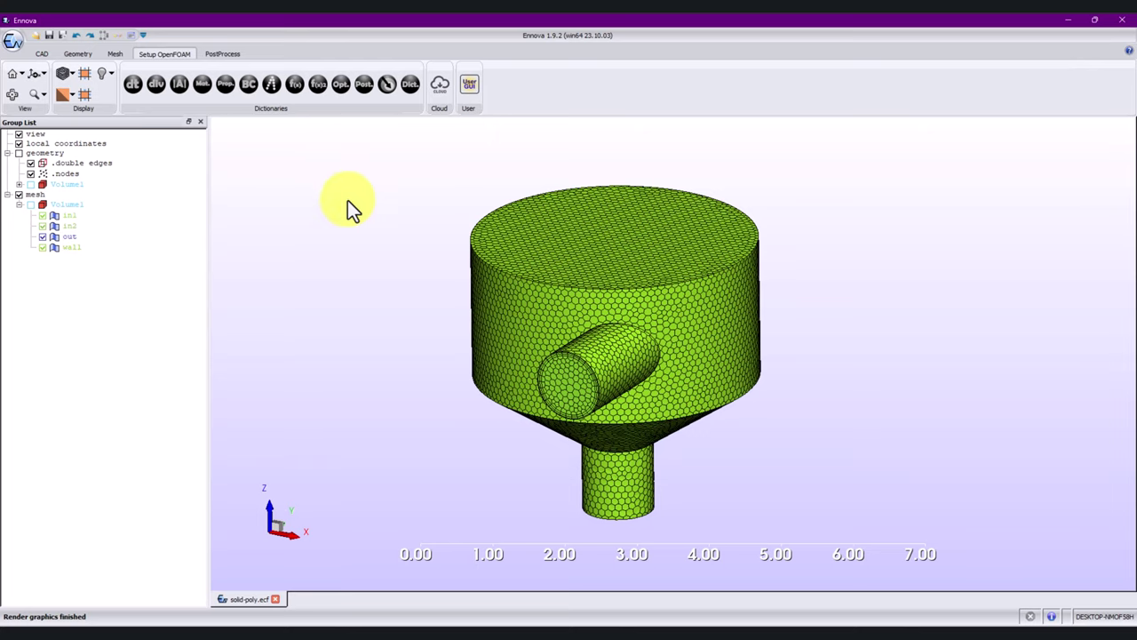
click(133, 86)
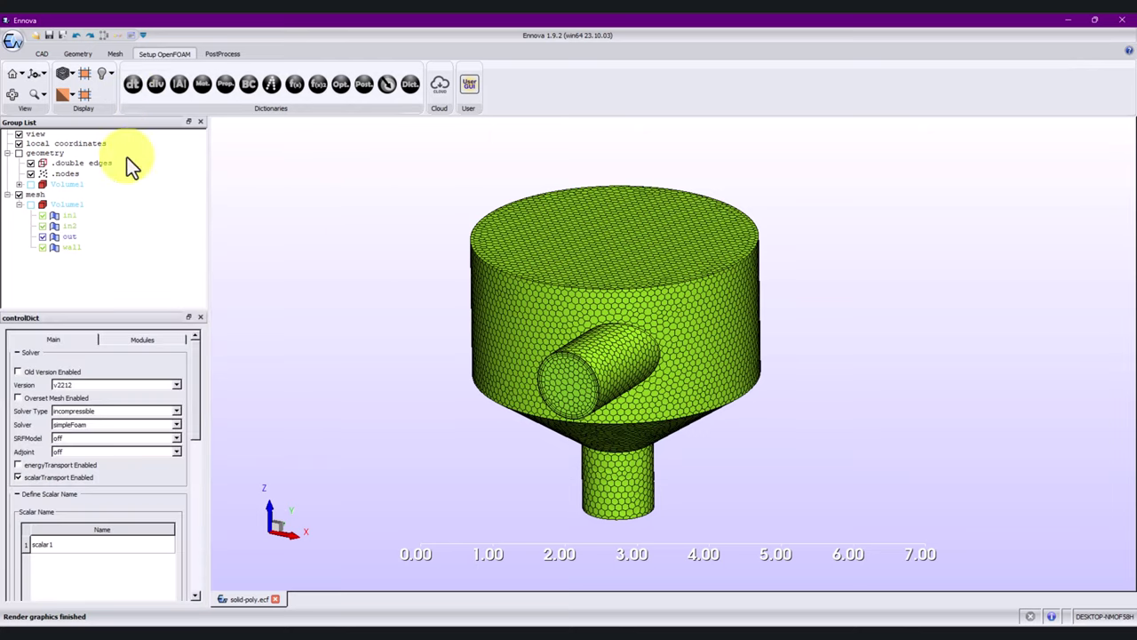
mouse_move(195, 354)
mouse_down()
mouse_move(194, 482)
mouse_move(192, 346)
mouse_up()
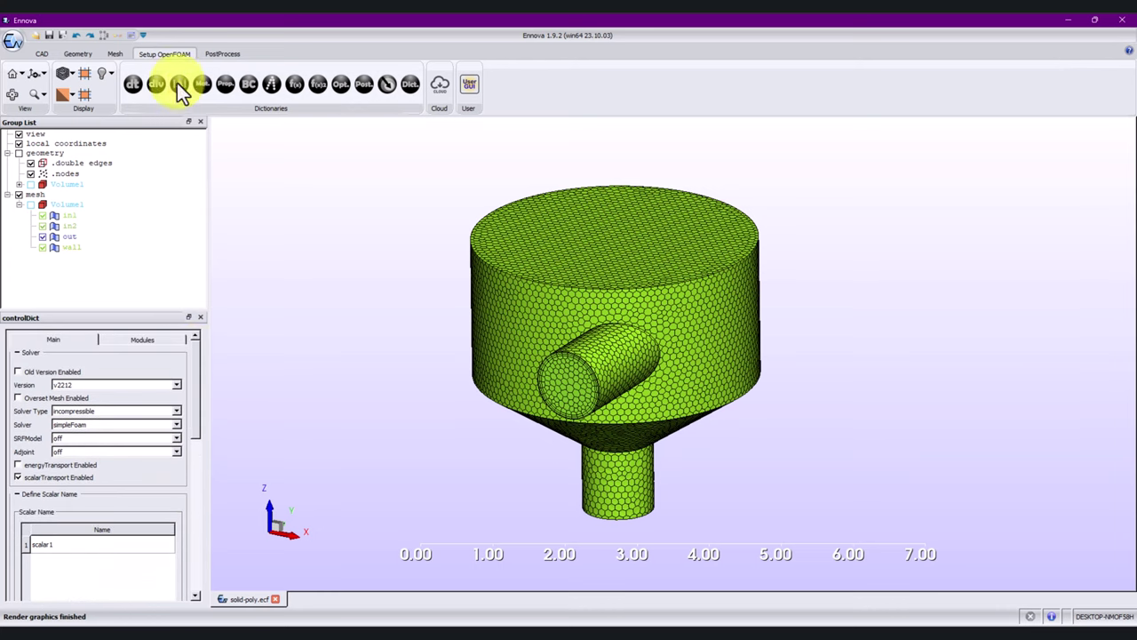
Open the writeDict export settings and check the contents of the sample-static_mixer1 folder in File Explorer.
click(411, 86)
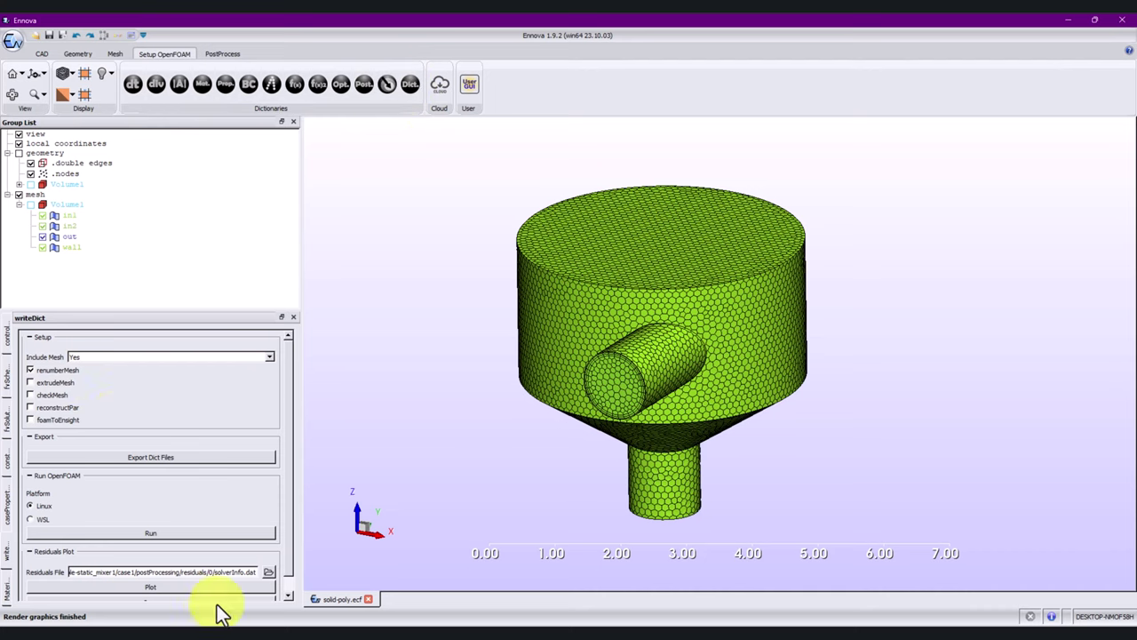
mouse_move(206, 613)
click(152, 592)
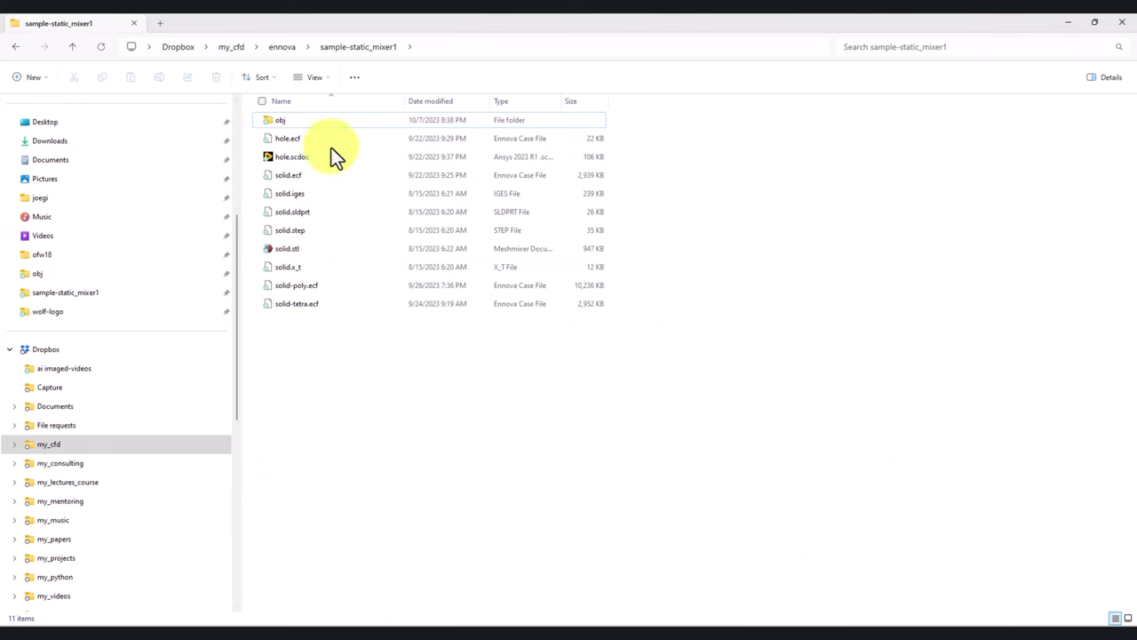
click(1069, 22)
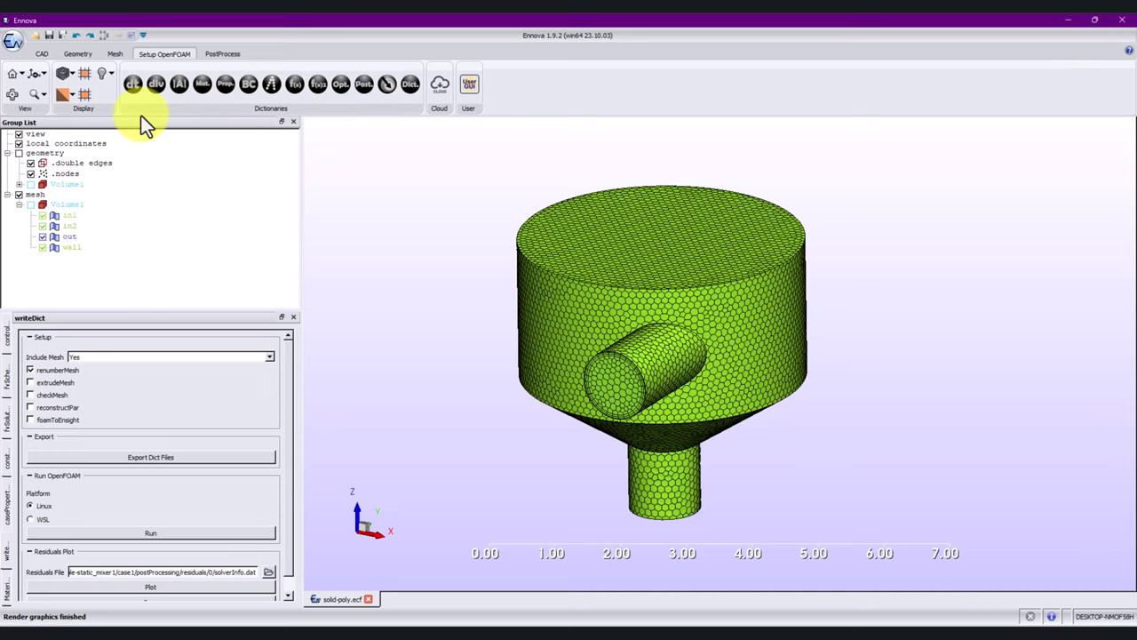
Export the OpenFOAM dictionary files with the mesh to a new directory named case1 inside sample-static_mixer1.
click(137, 457)
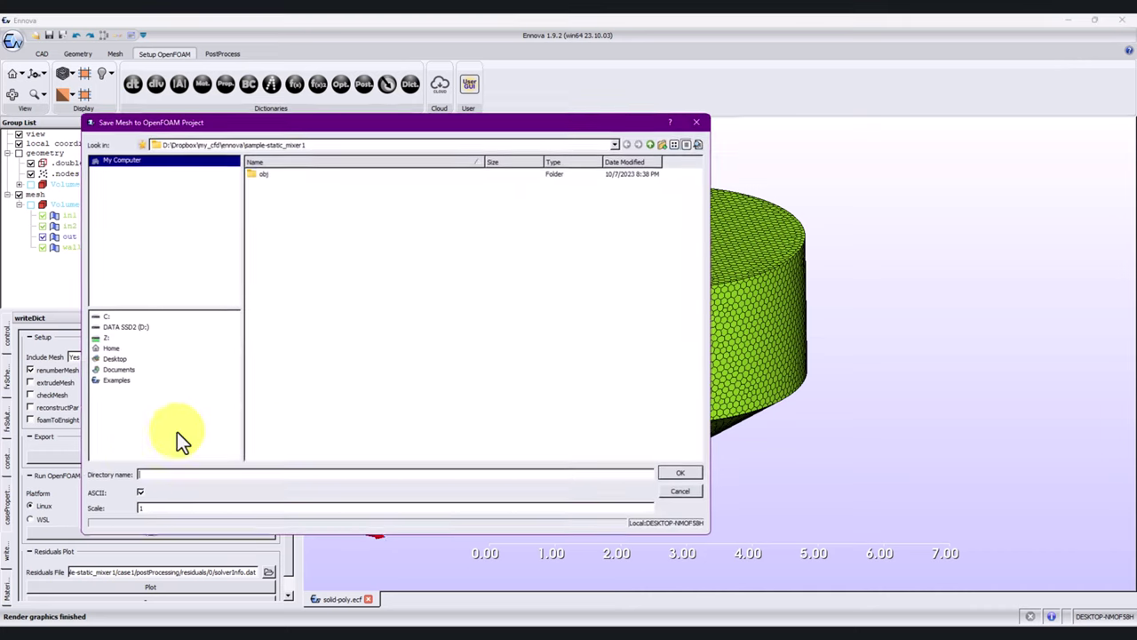
text(case1)
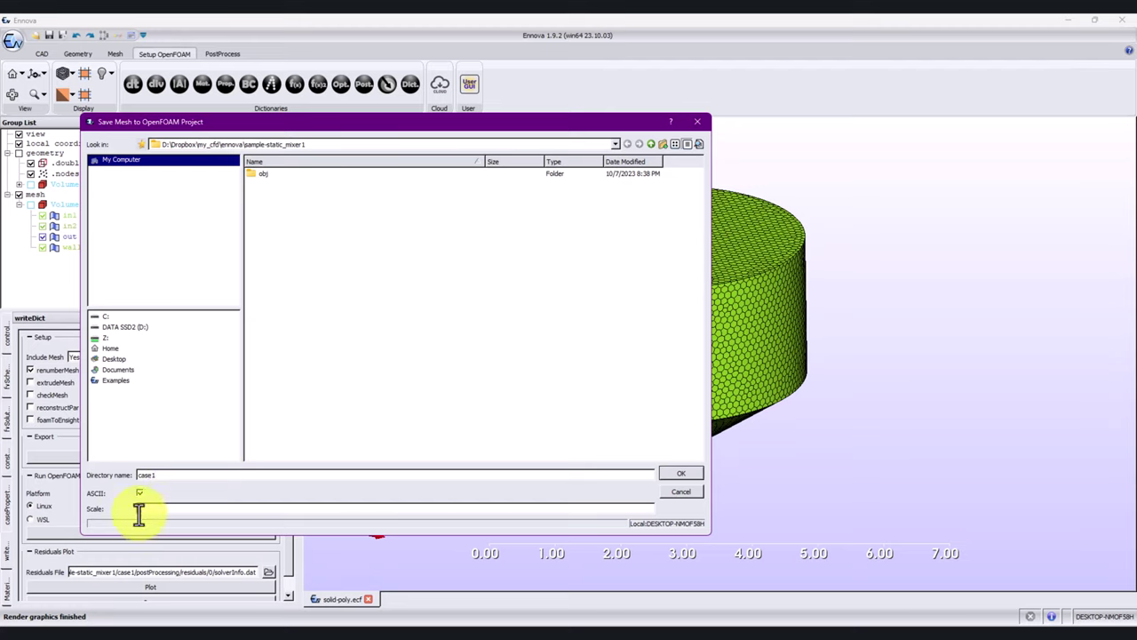
key(ctrl+a)
click(139, 493)
click(680, 473)
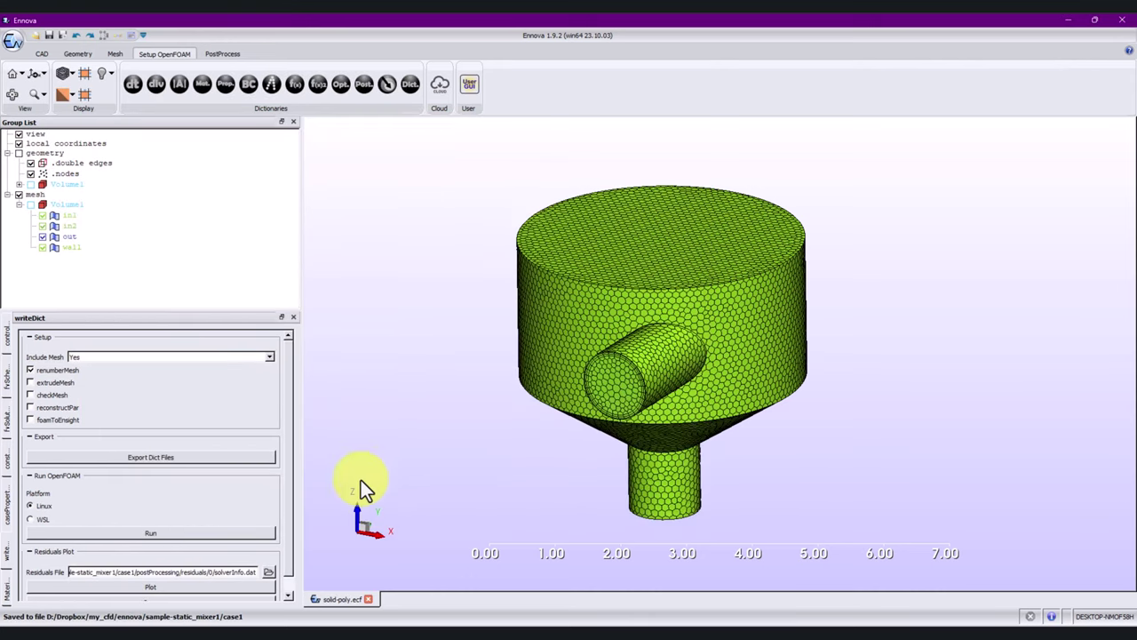
Inspect the exported case1 folder and its 0 subfolder in File Explorer, and return to Ennova.
click(169, 593)
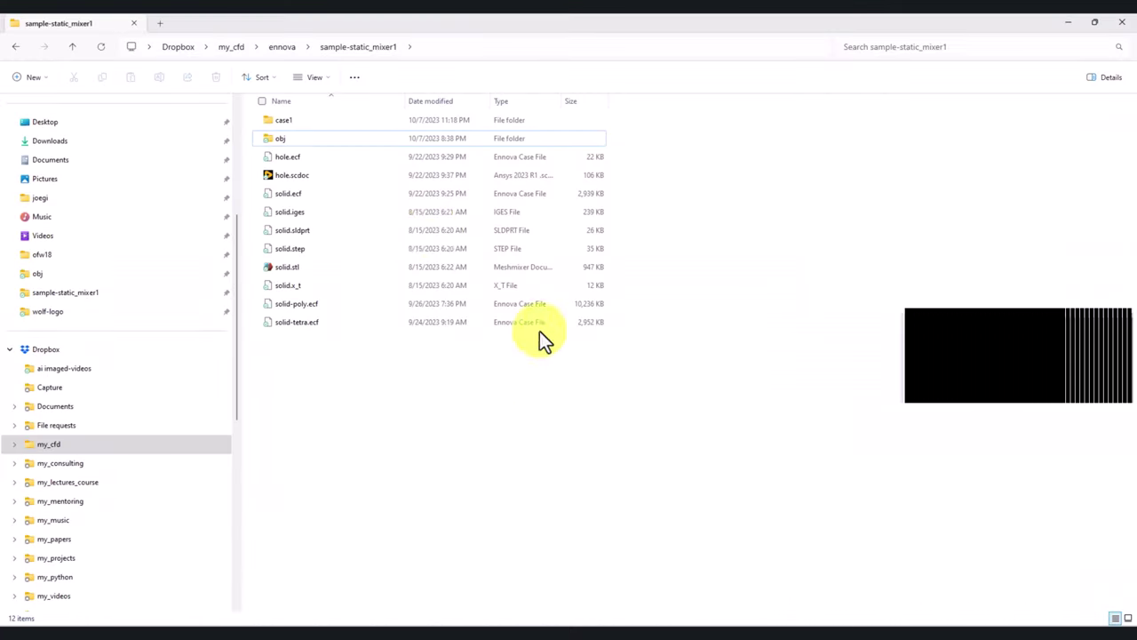
click(307, 118)
double_click(306, 118)
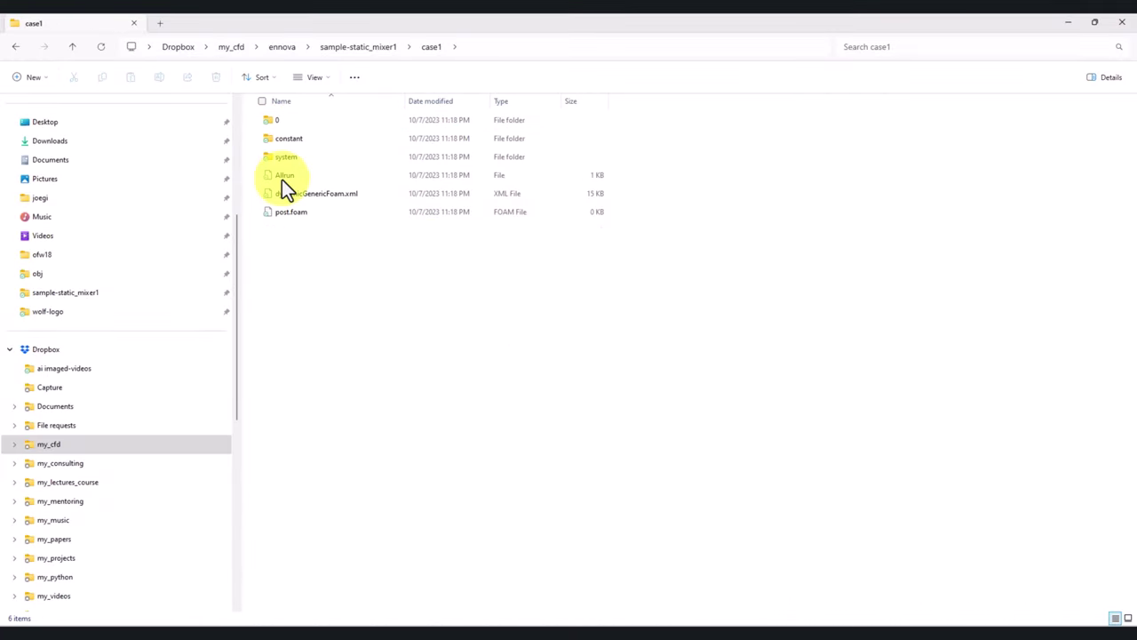
double_click(282, 119)
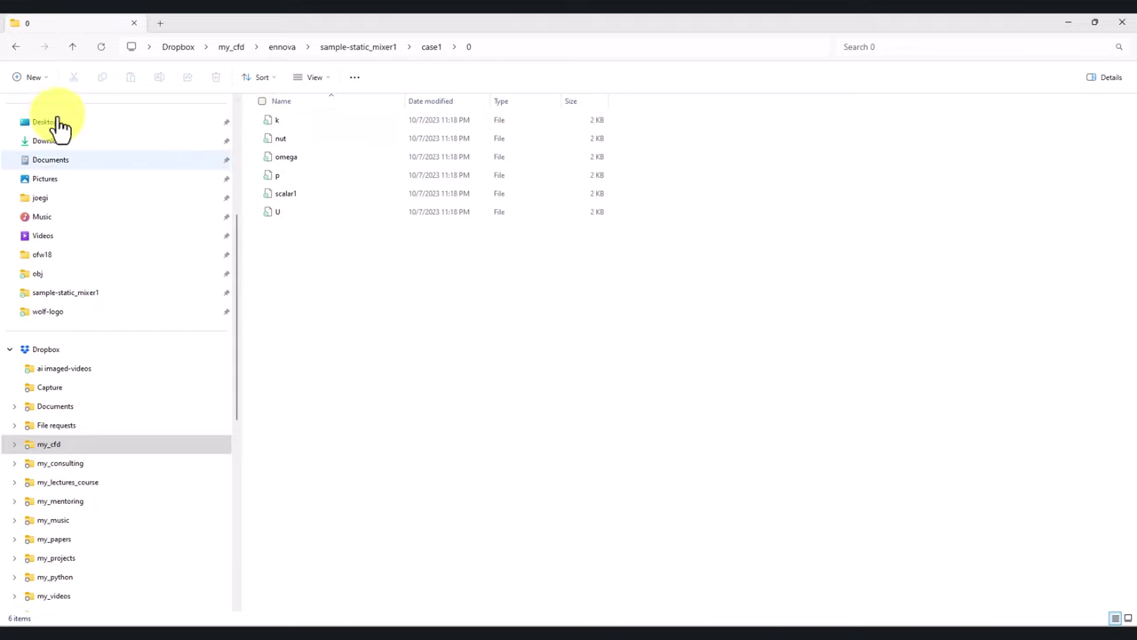
click(72, 46)
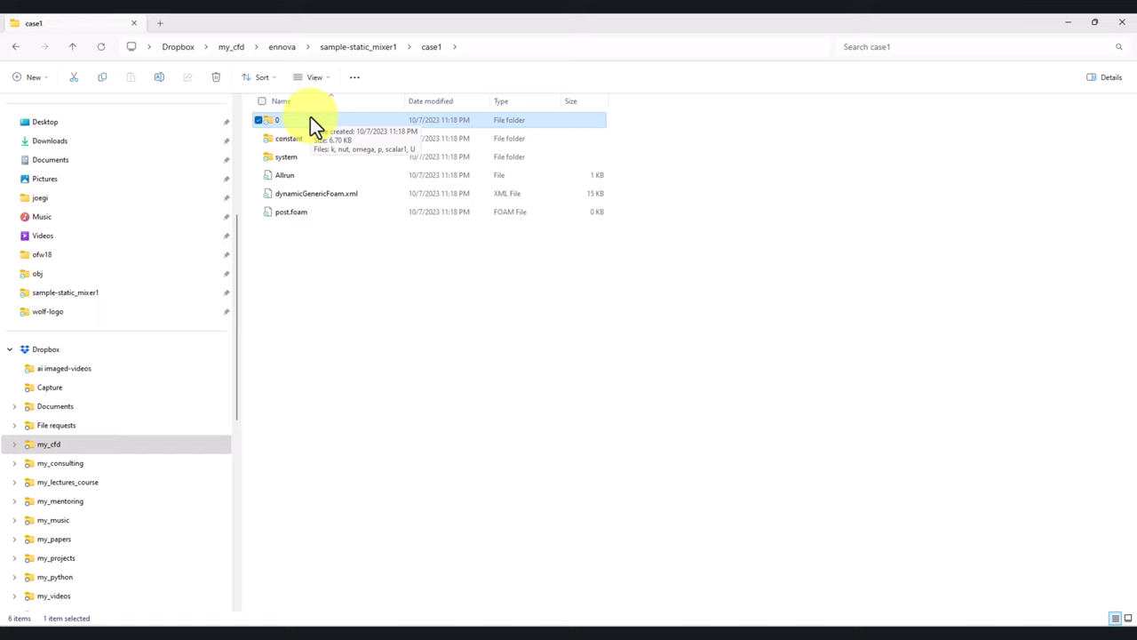
click(73, 47)
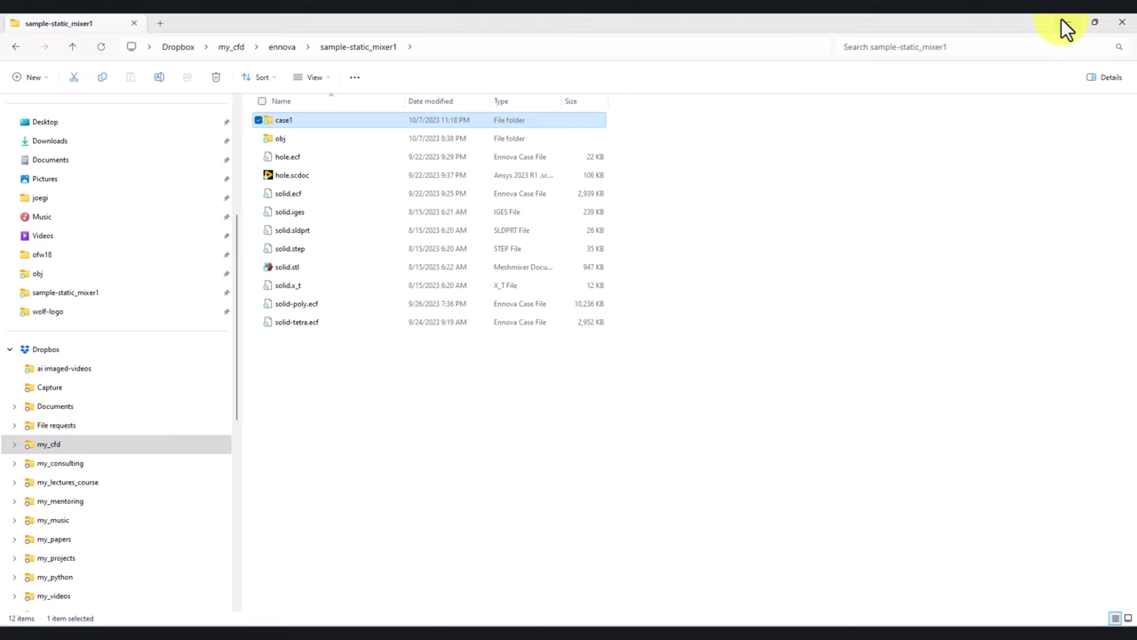
click(1064, 22)
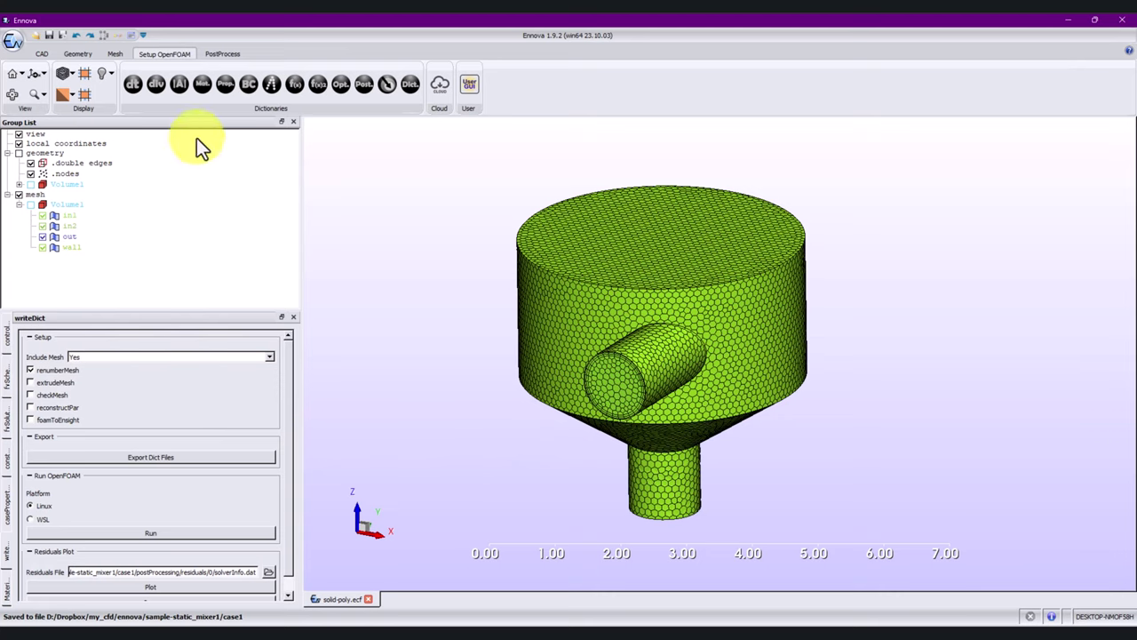
In controlDict, set the solver type to compressible with the rhoSimpleFoam solver and disable scalar transport.
click(134, 83)
drag(292, 350, 271, 325)
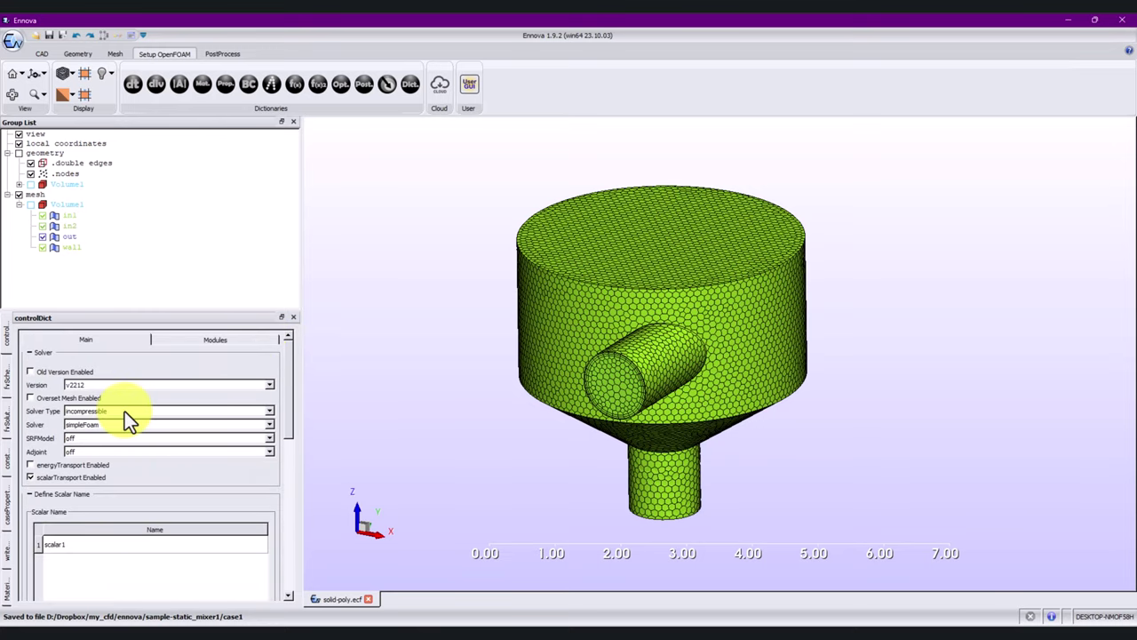
click(268, 410)
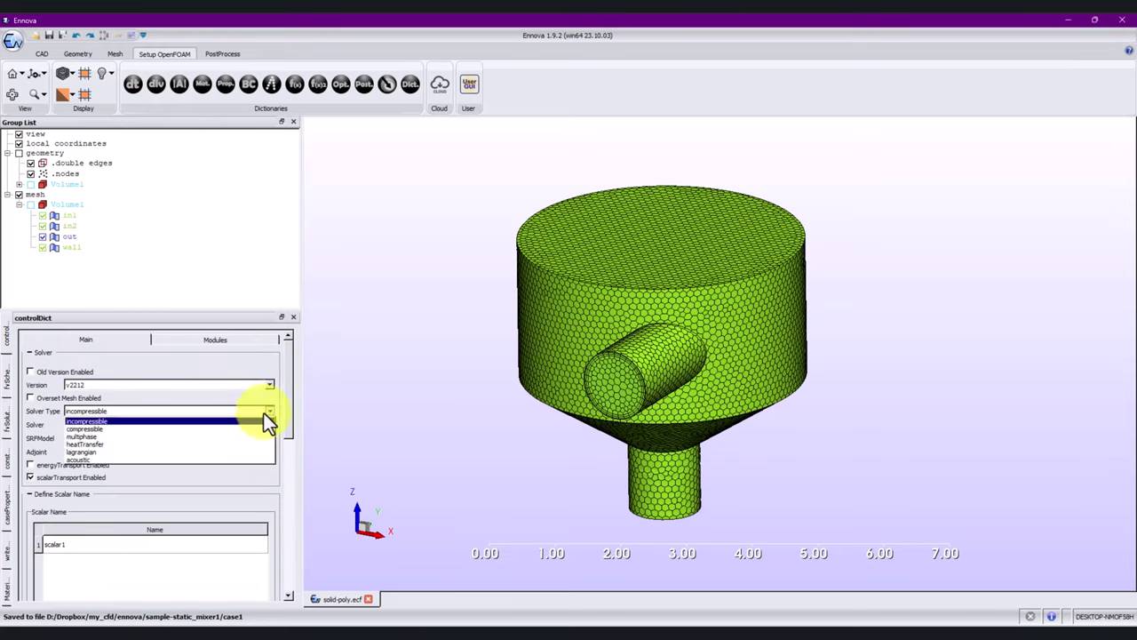
click(119, 431)
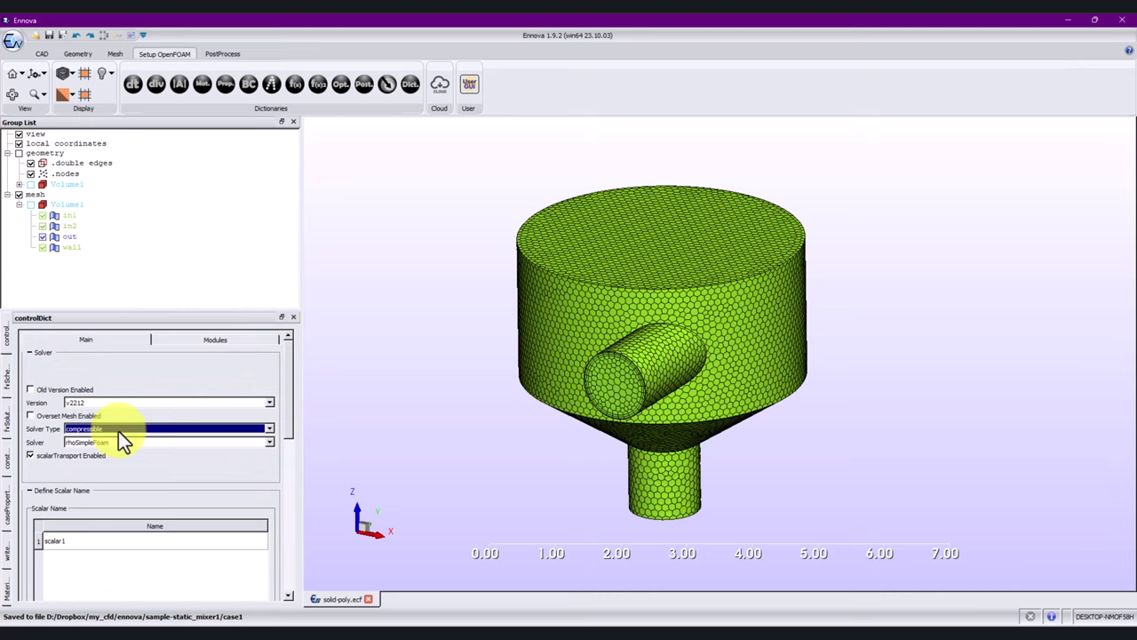
click(269, 441)
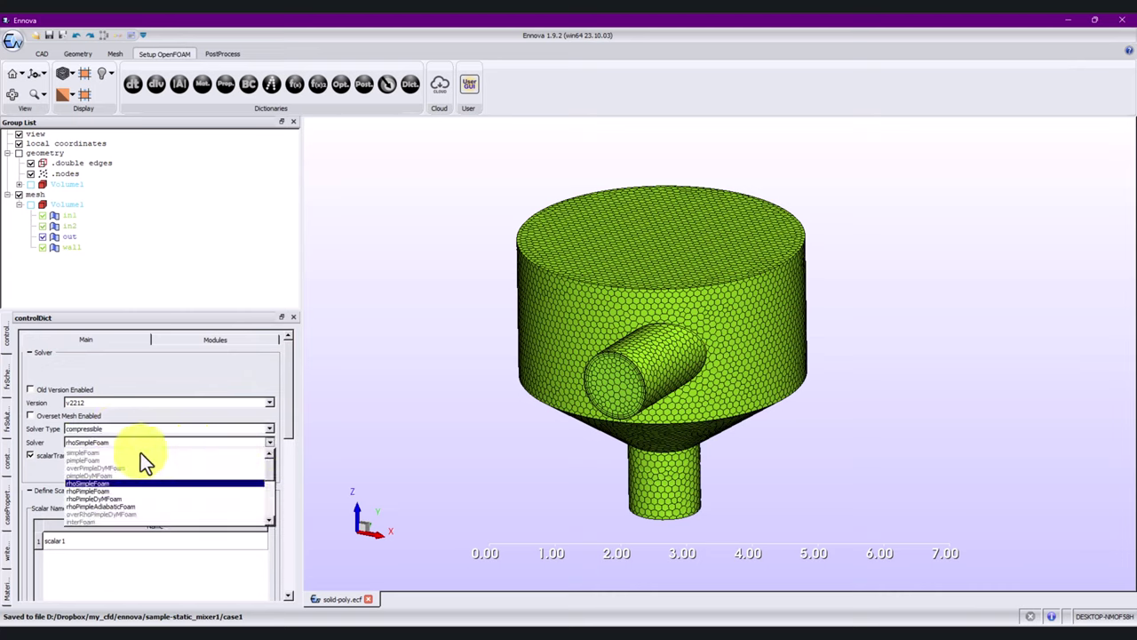
click(106, 483)
click(268, 428)
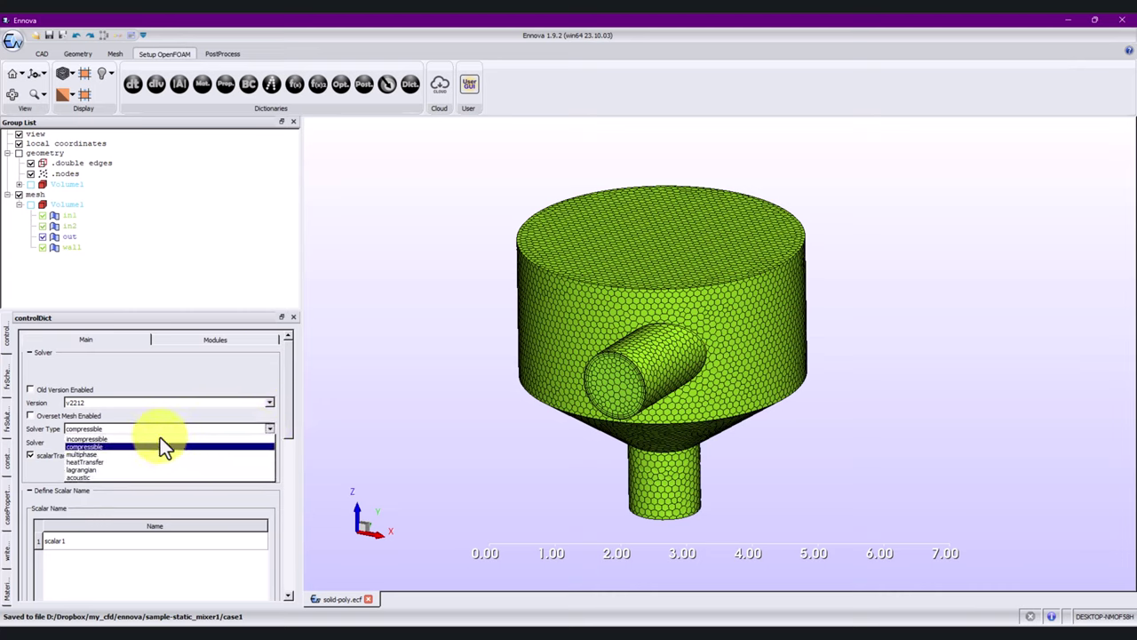
click(93, 447)
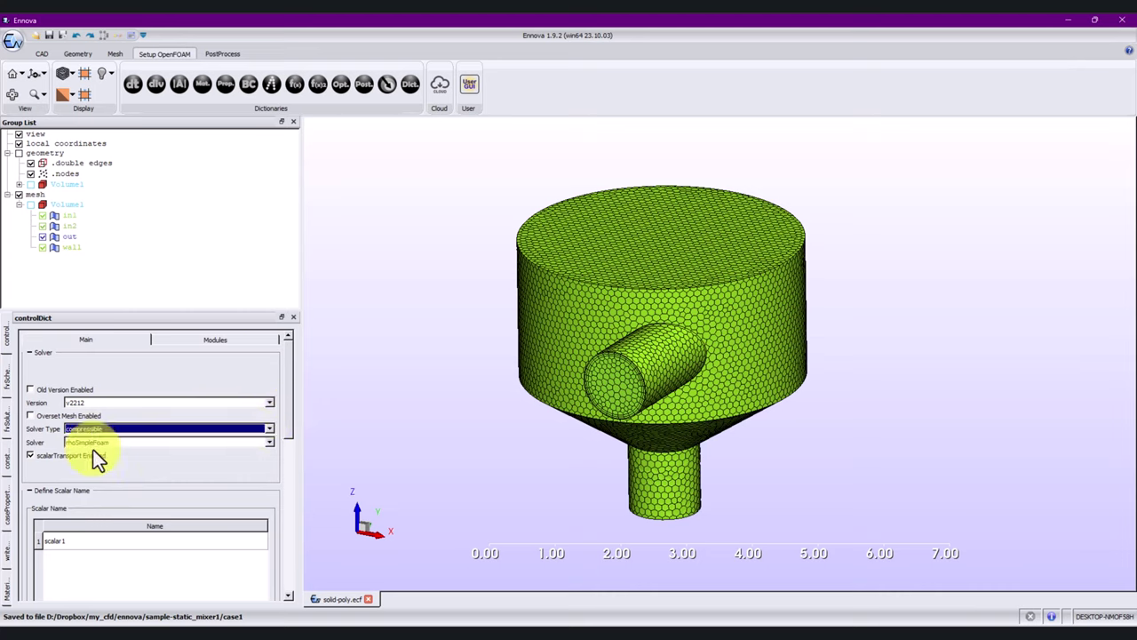
click(32, 455)
Set the controlDict endTime to 500 and the writeInterval to 50.
scroll(286, 444, down, 3)
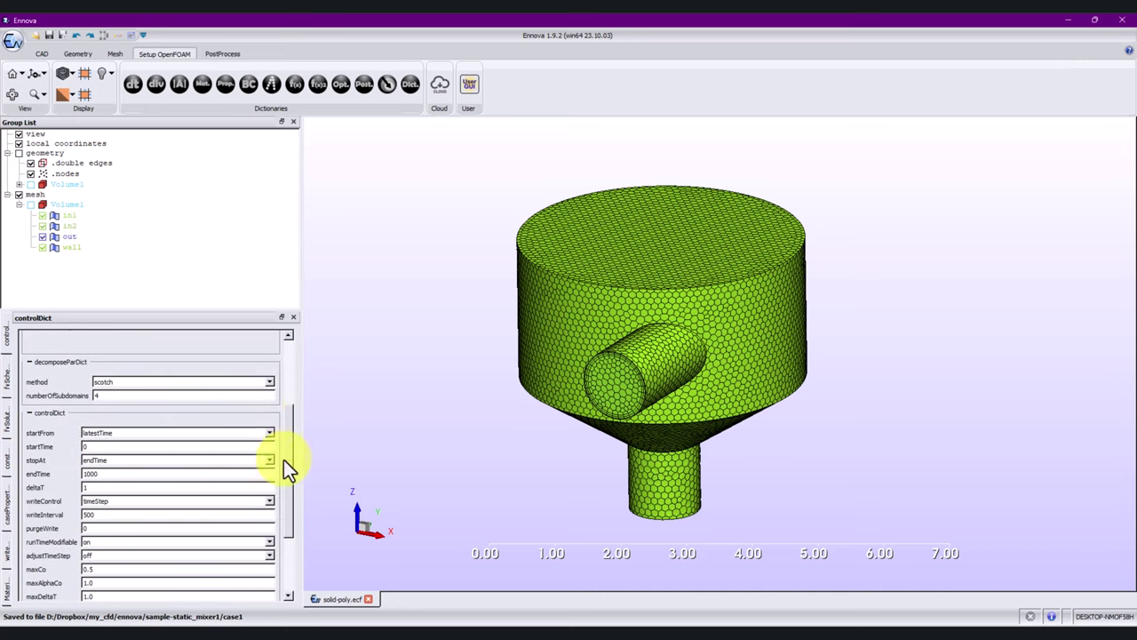
double_click(106, 476)
text(5)
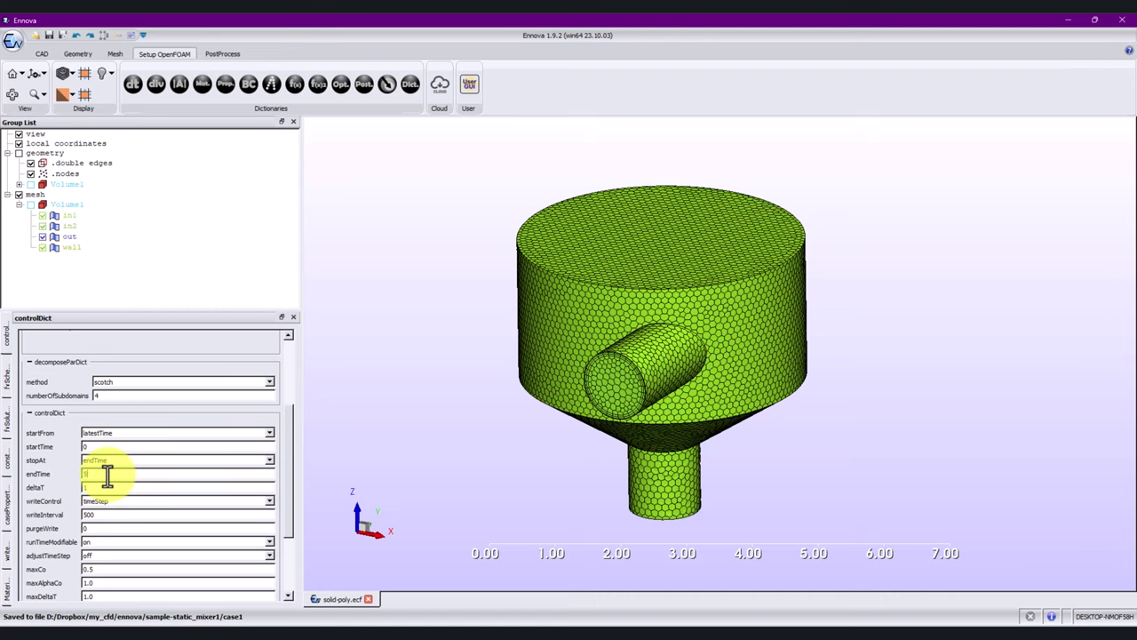
text(00)
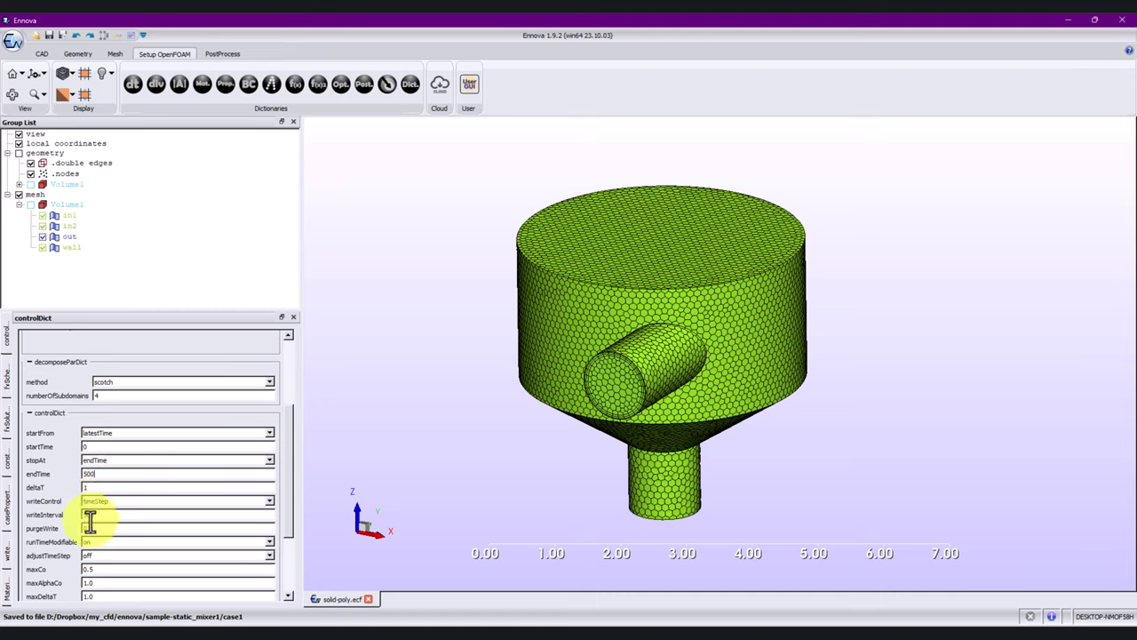
double_click(100, 514)
text(50)
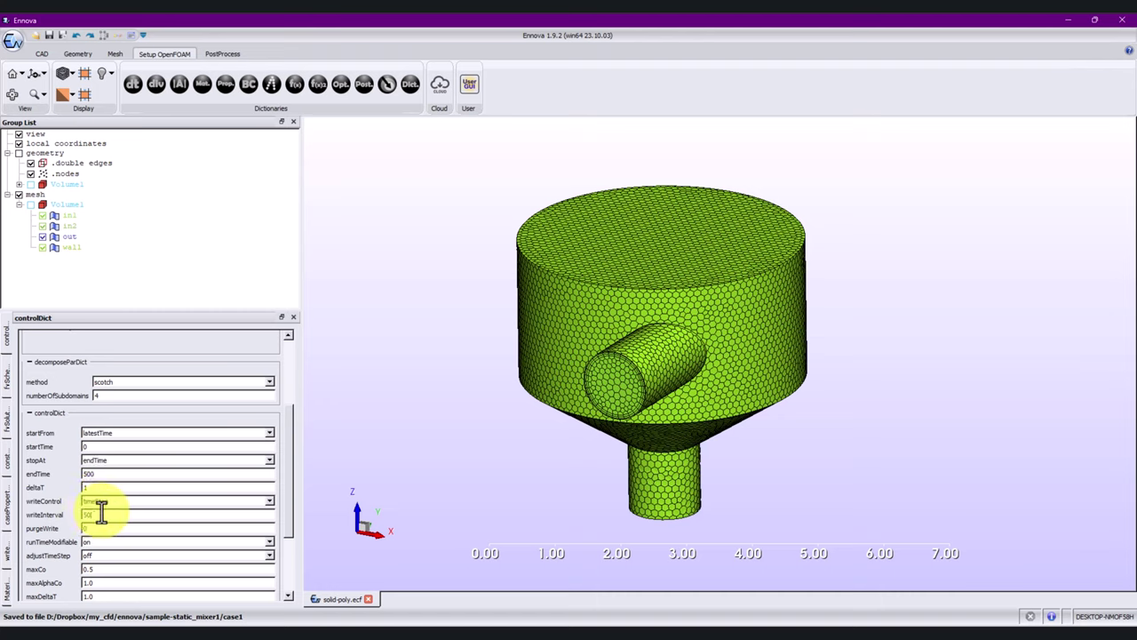
scroll(282, 470, down, 5)
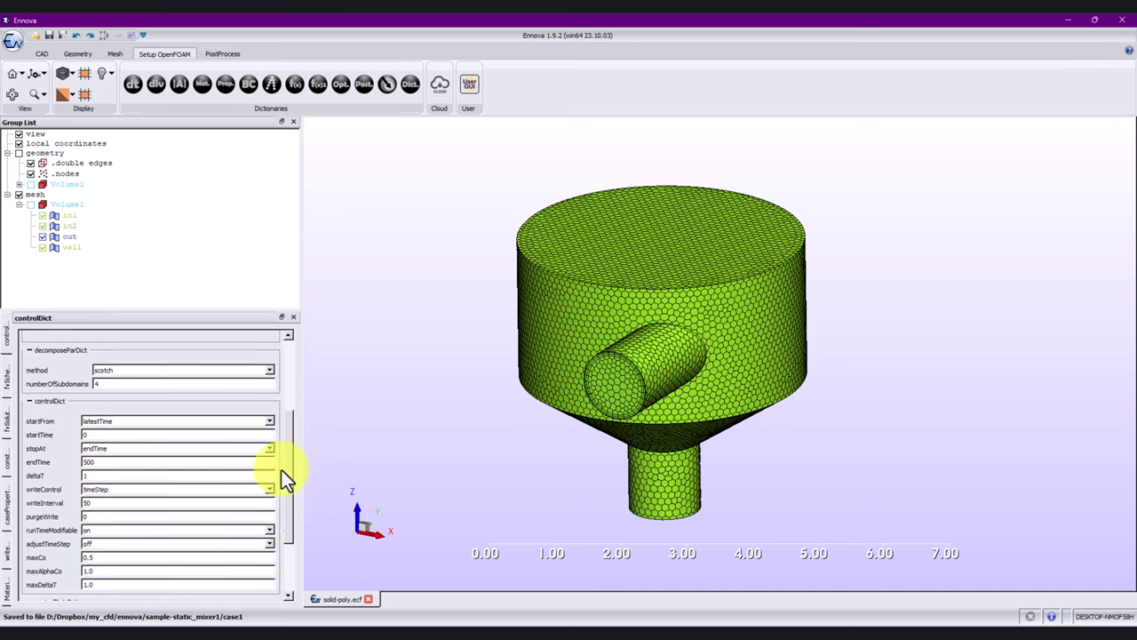
drag(273, 513, 289, 294)
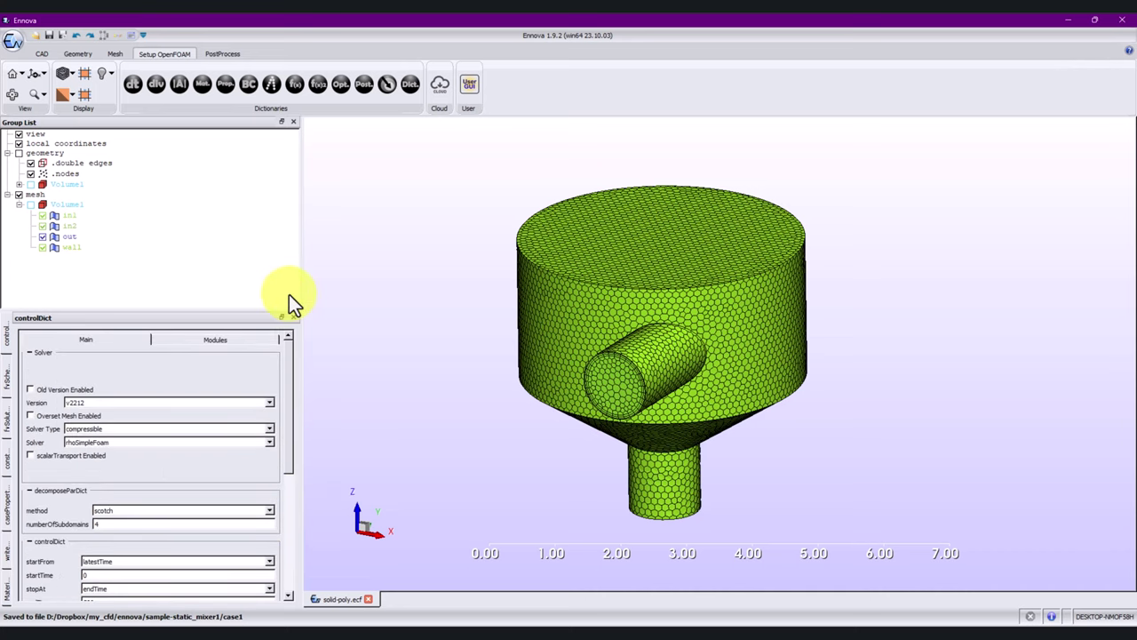
Review the OpenFOAM modules list and the numerical settings in fvSchemes and fvSolution.
click(207, 340)
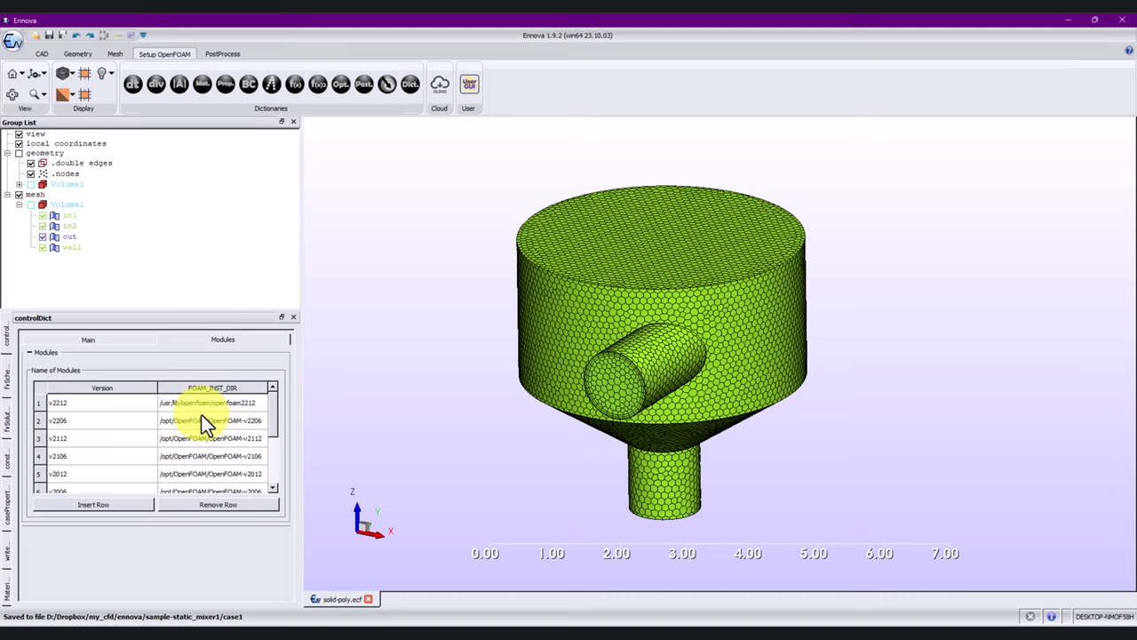
click(157, 86)
mouse_move(286, 353)
mouse_down()
mouse_move(275, 568)
mouse_move(283, 318)
mouse_move(287, 374)
mouse_move(266, 541)
mouse_move(275, 330)
mouse_move(285, 350)
mouse_move(240, 609)
mouse_move(277, 336)
mouse_up()
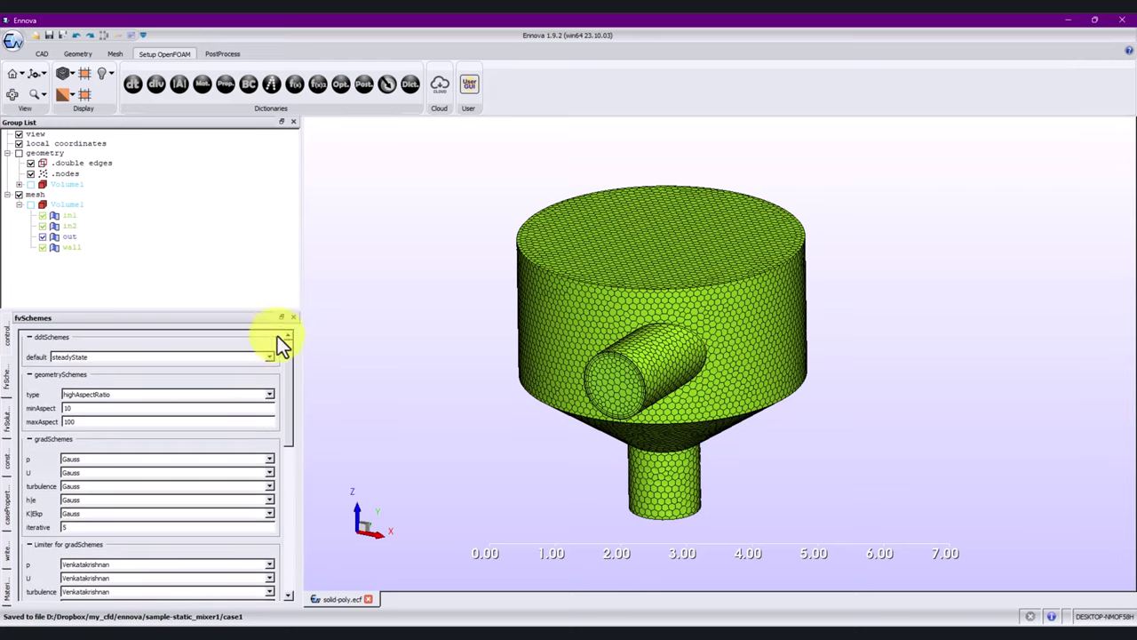
click(178, 80)
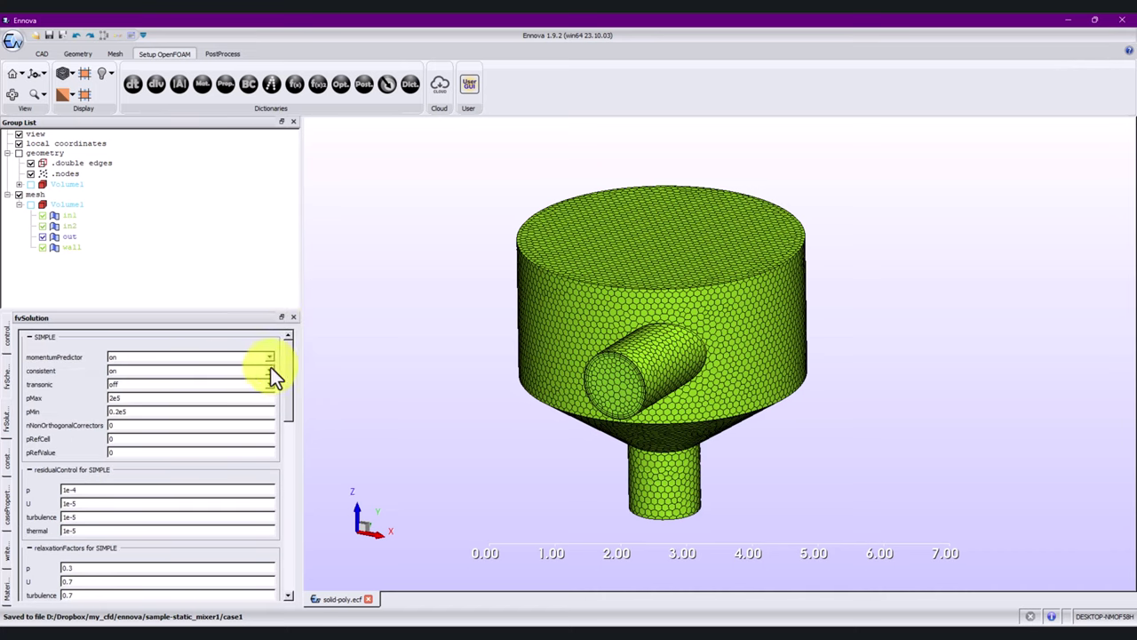
drag(288, 355, 189, 107)
Review the Air material's settings along with the polynomial and species pages of the material definitions.
click(201, 84)
drag(286, 379, 292, 317)
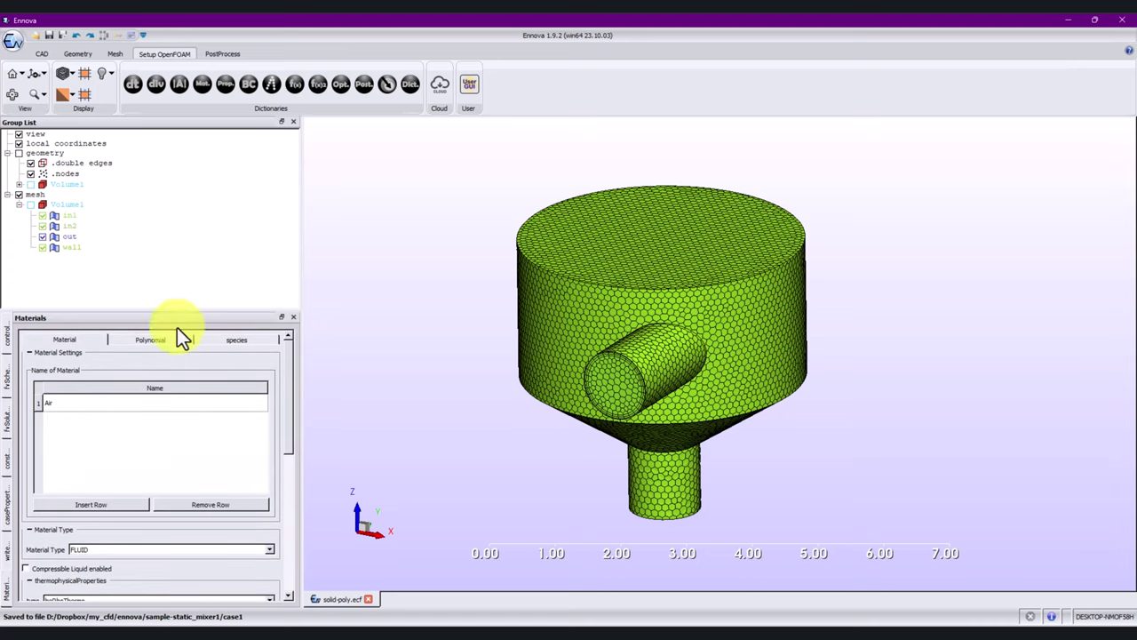
click(153, 342)
click(218, 342)
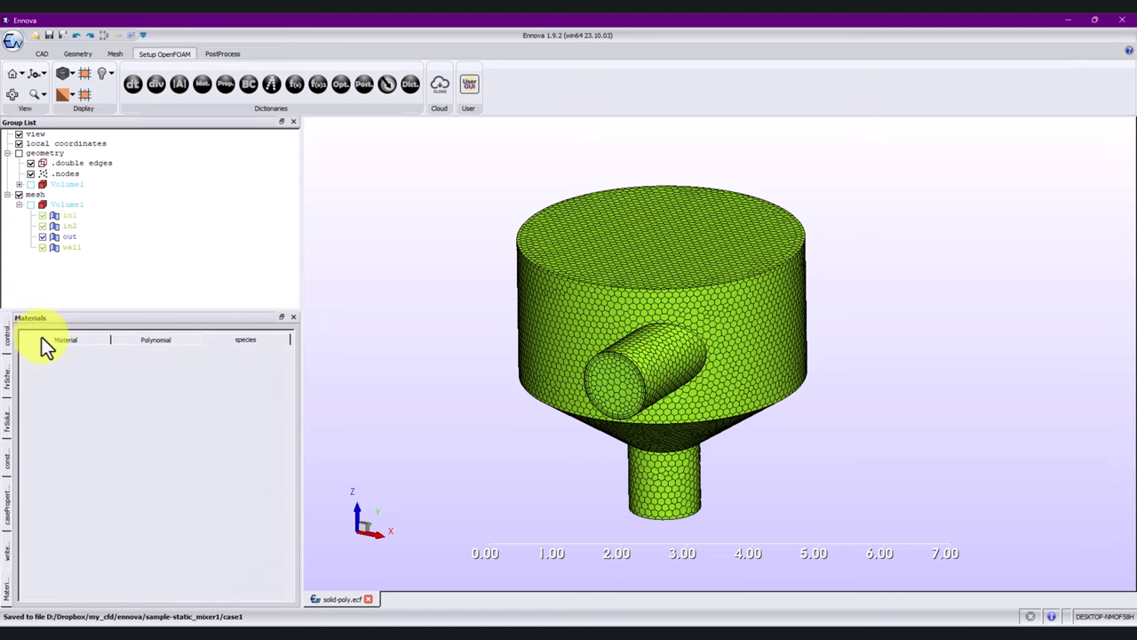
click(49, 340)
scroll(285, 381, down, 10)
scroll(271, 362, up, 9)
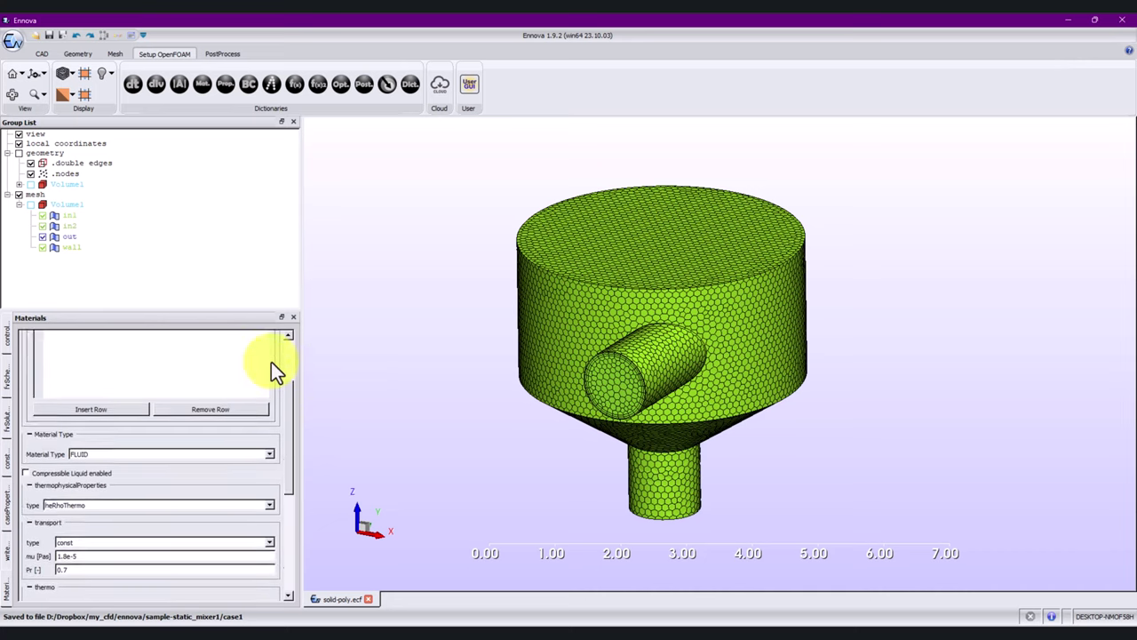
Examine Volume1's region type, assigned material, analysis type, turbulence model and initial conditions in the constant dictionary.
click(222, 87)
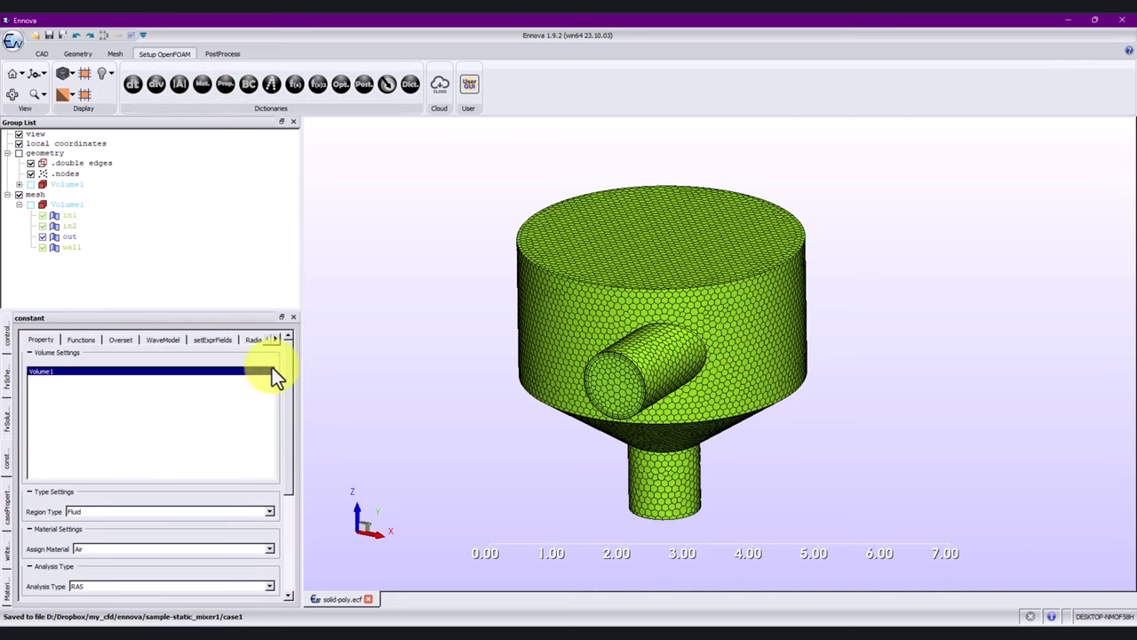
scroll(281, 400, down, 5)
scroll(278, 338, up, 5)
scroll(271, 427, down, 7)
scroll(274, 381, up, 7)
scroll(267, 396, down, 7)
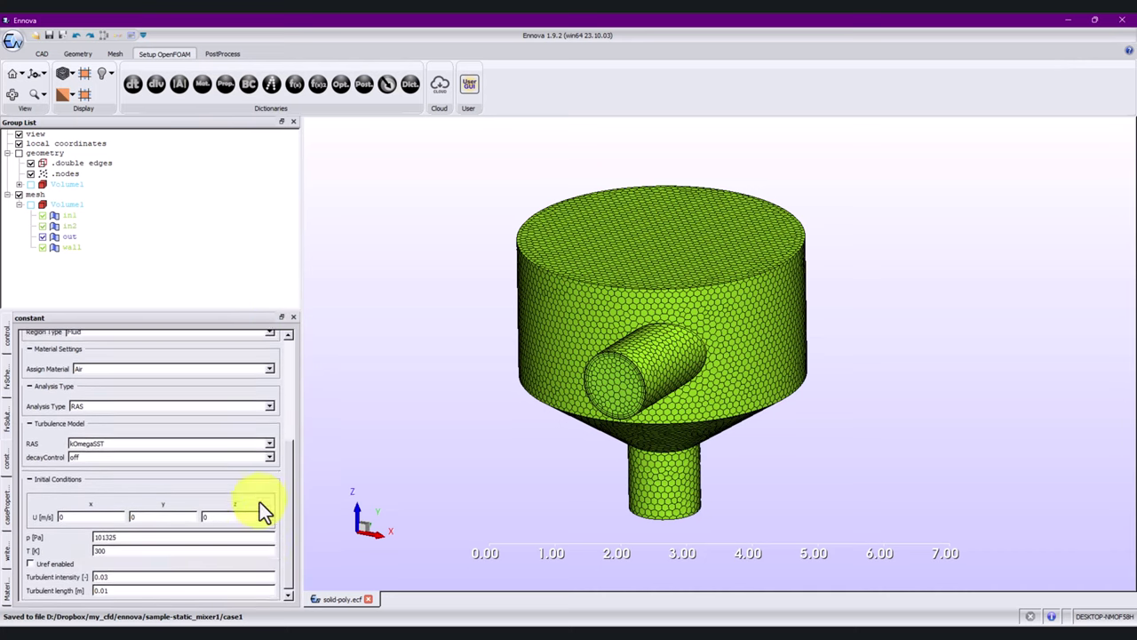
scroll(279, 439, up, 6)
scroll(288, 472, down, 5)
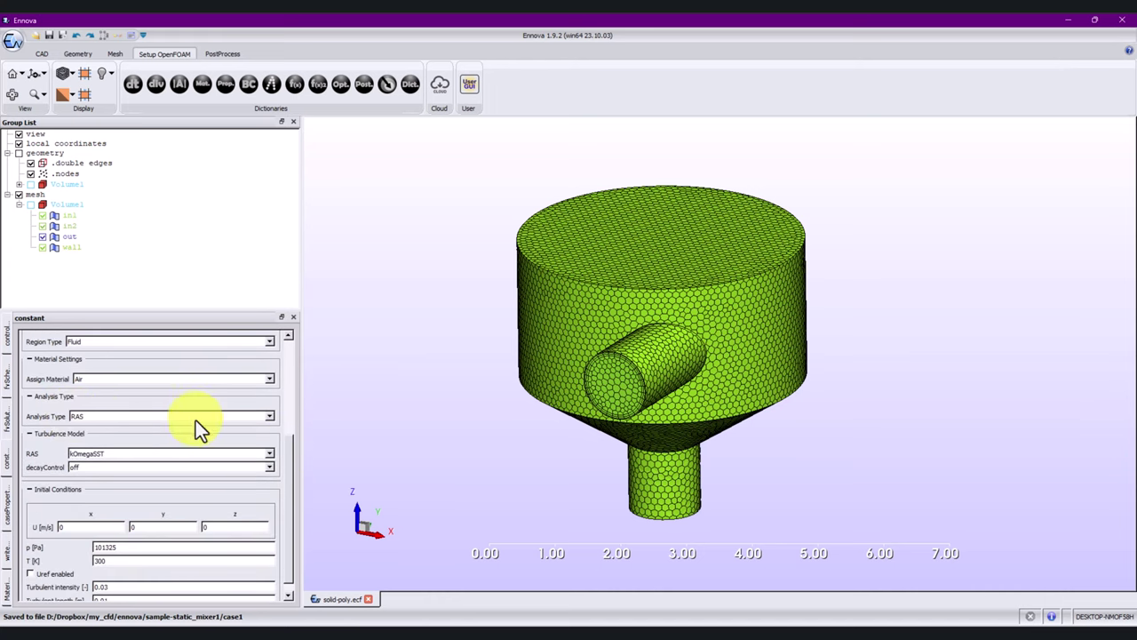
scroll(284, 489, down, 1)
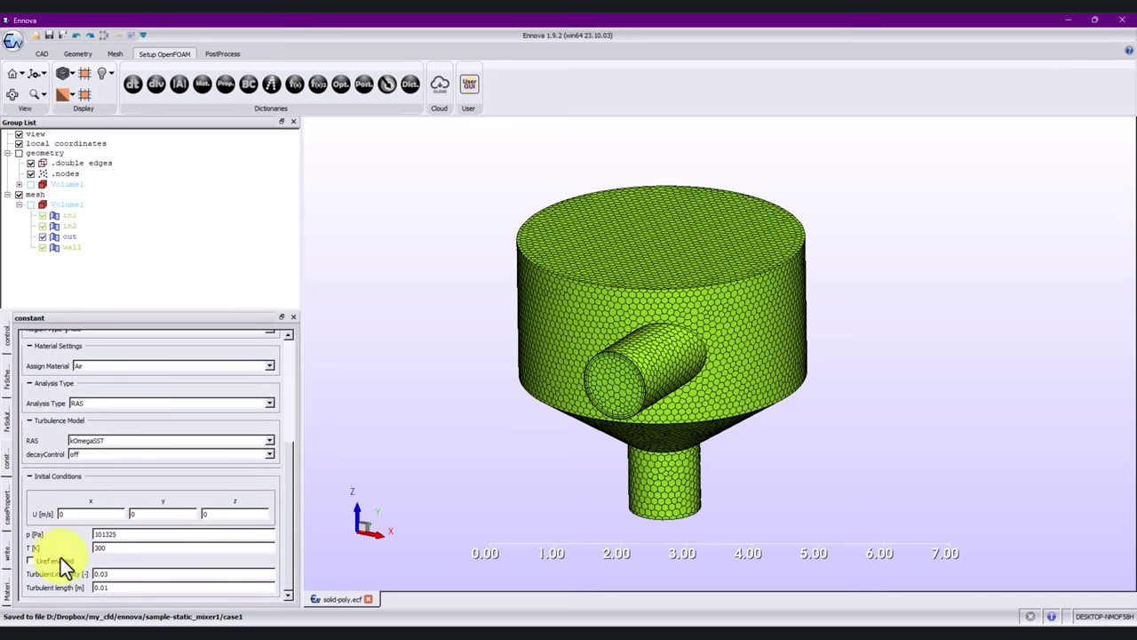
drag(289, 451, 266, 333)
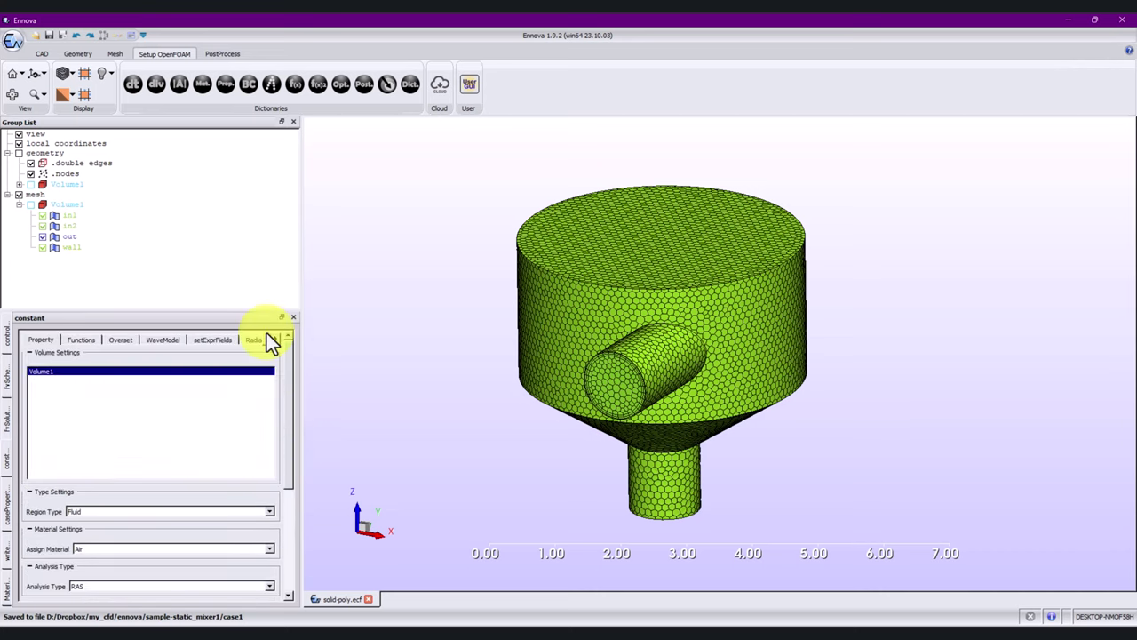
Look through the constant dictionary's Functions, Overset, WaveModel, setExprFields and Radiation pages, and return to Property.
click(82, 339)
click(118, 339)
click(164, 339)
click(211, 340)
click(267, 342)
click(285, 339)
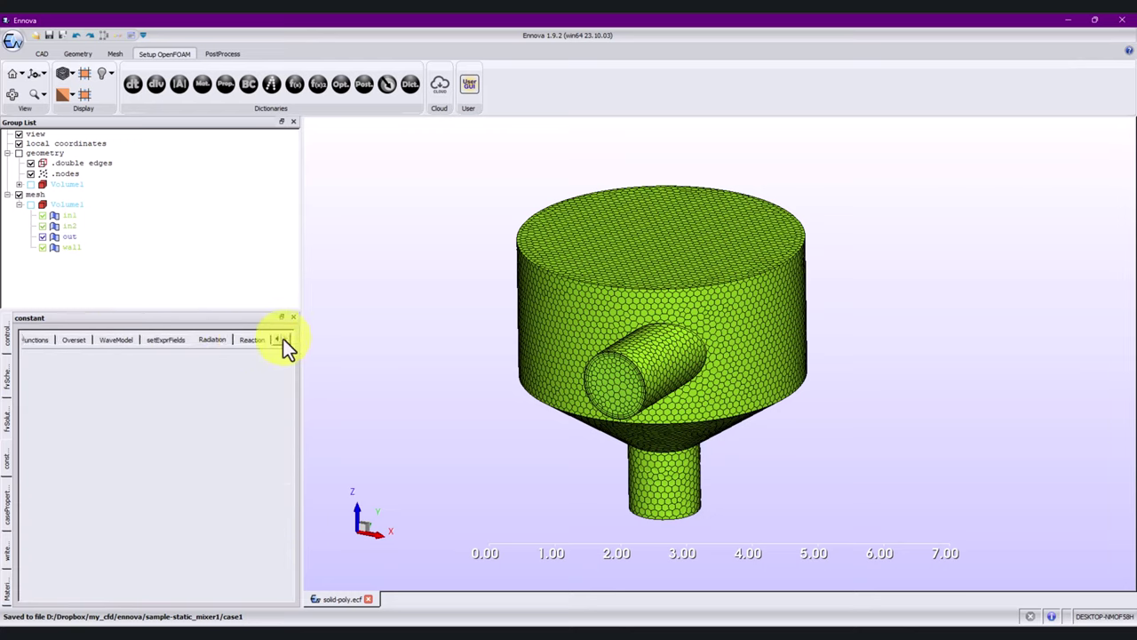
click(276, 338)
click(273, 339)
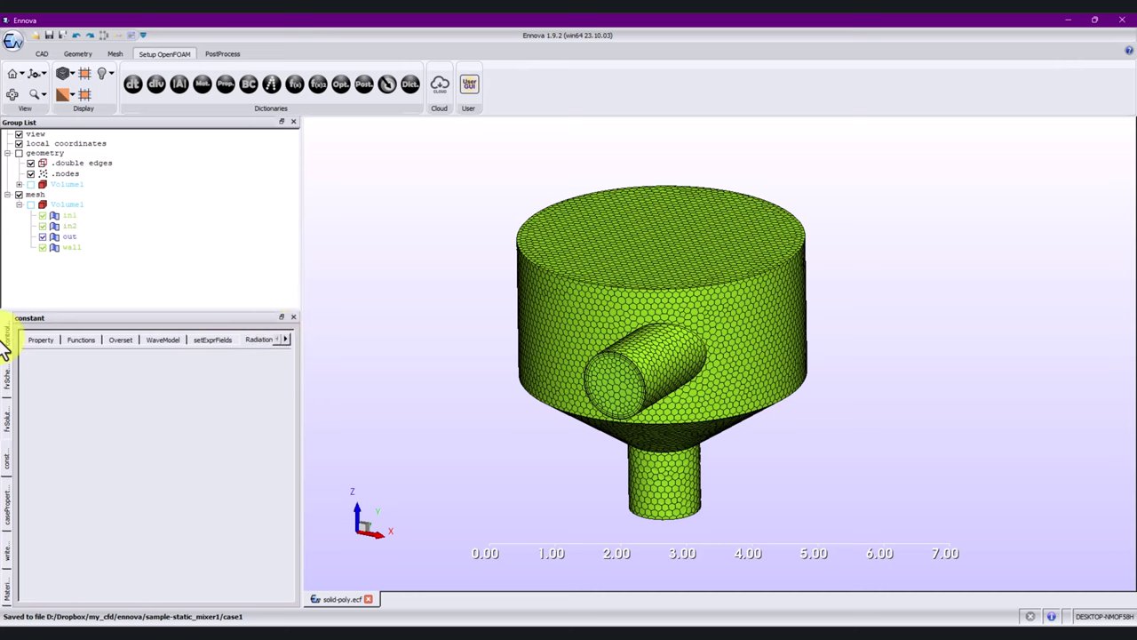
click(33, 339)
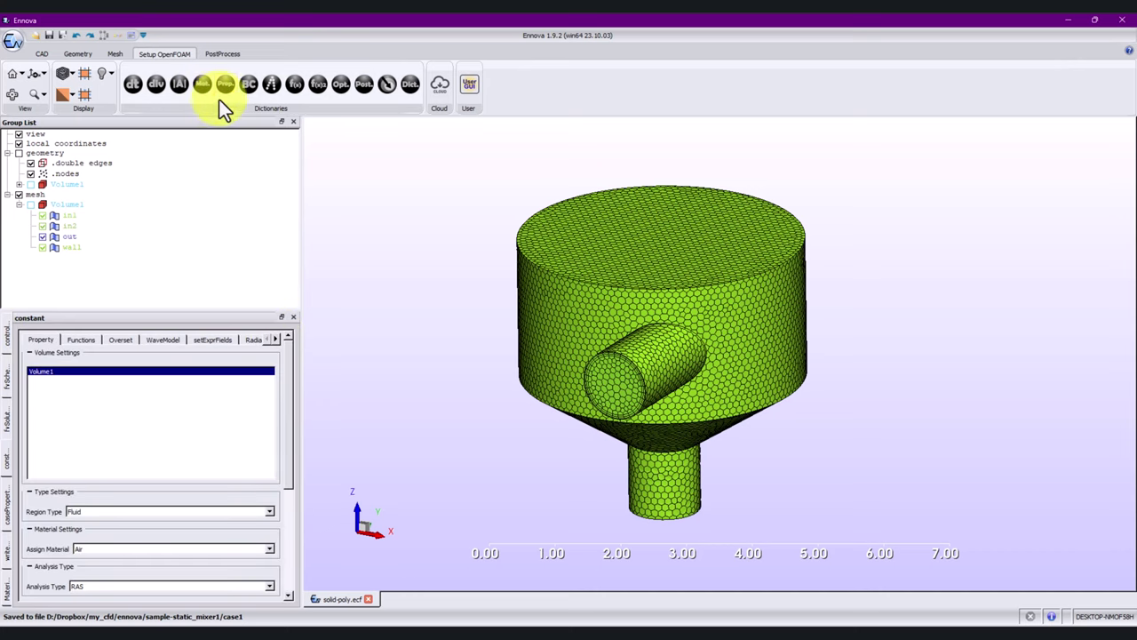
Review the boundary condition categories and settings of the in1, in2 and wall patches in caseProperties.
click(246, 84)
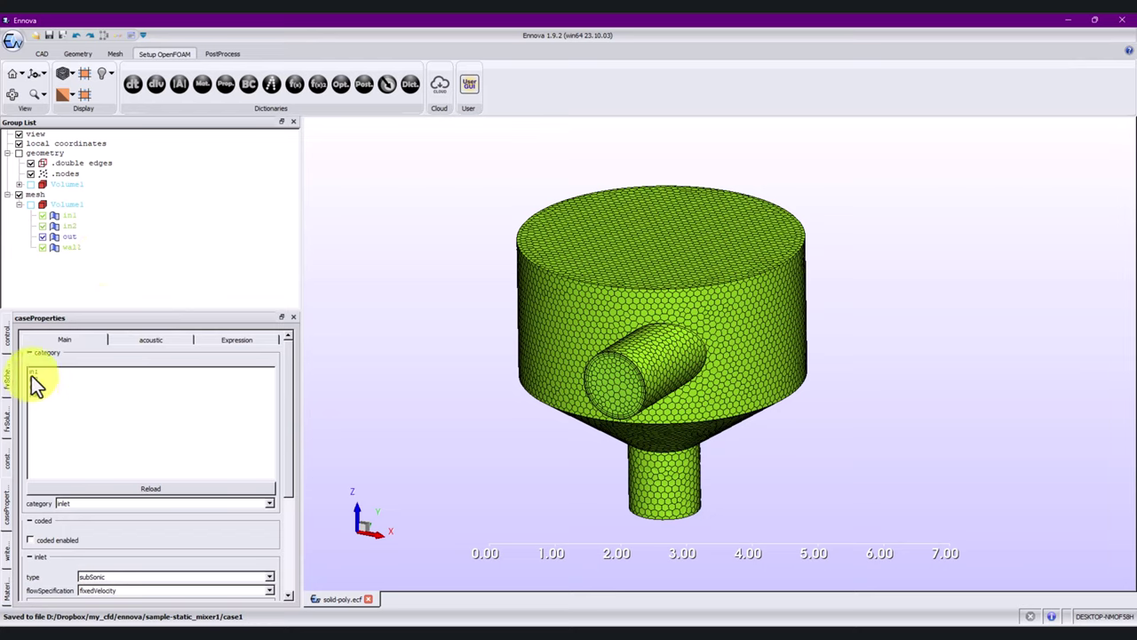
drag(292, 396, 269, 332)
click(37, 373)
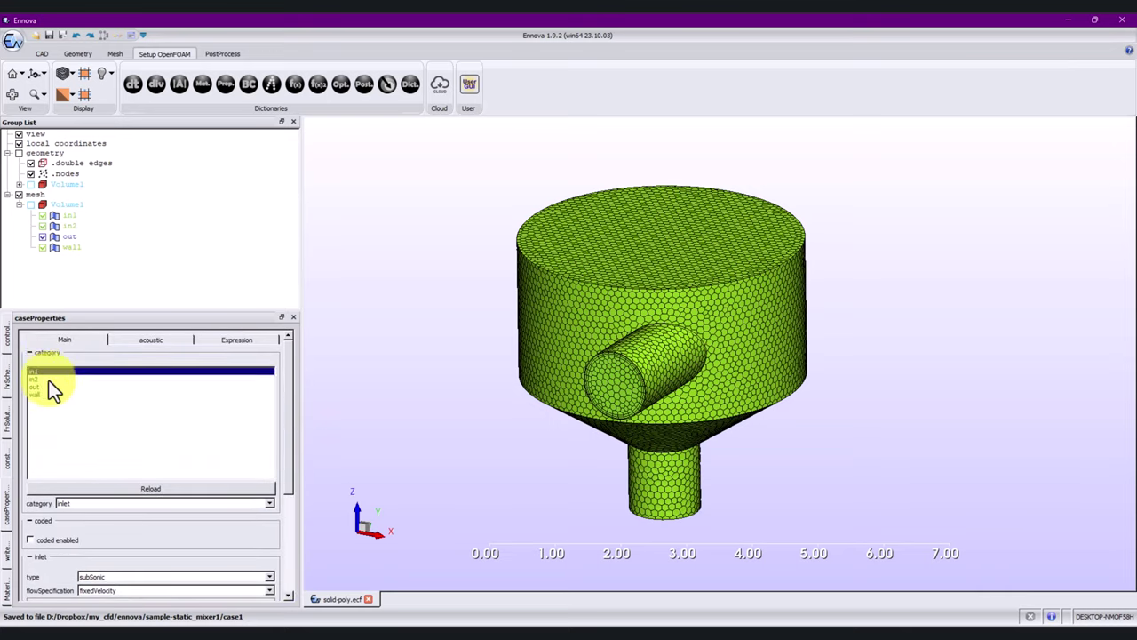
scroll(284, 484, down, 2)
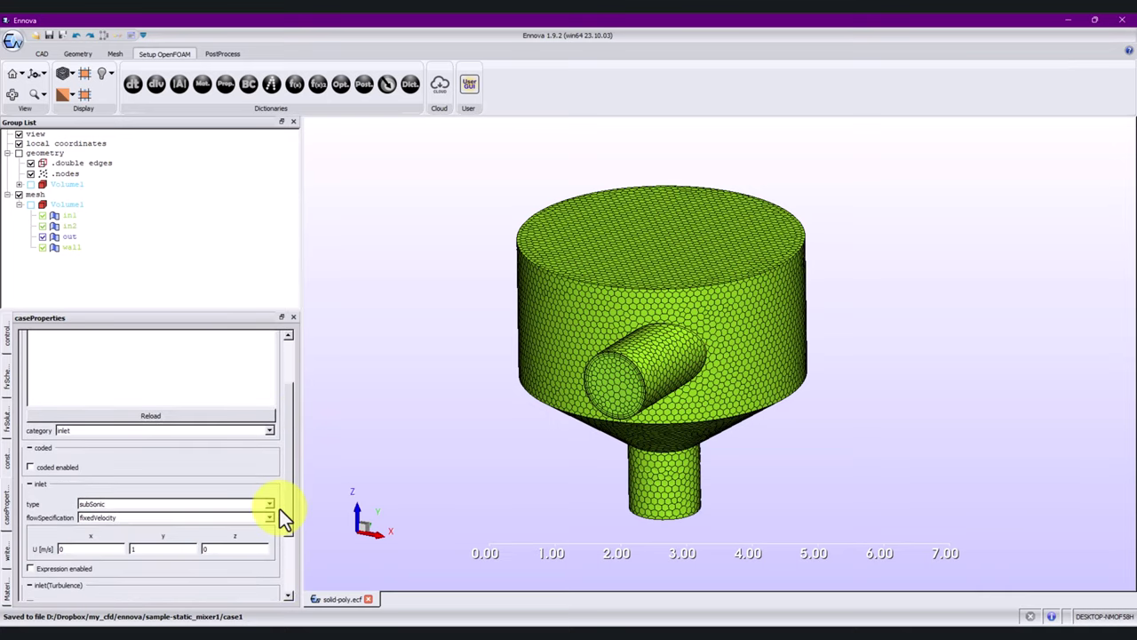
click(271, 432)
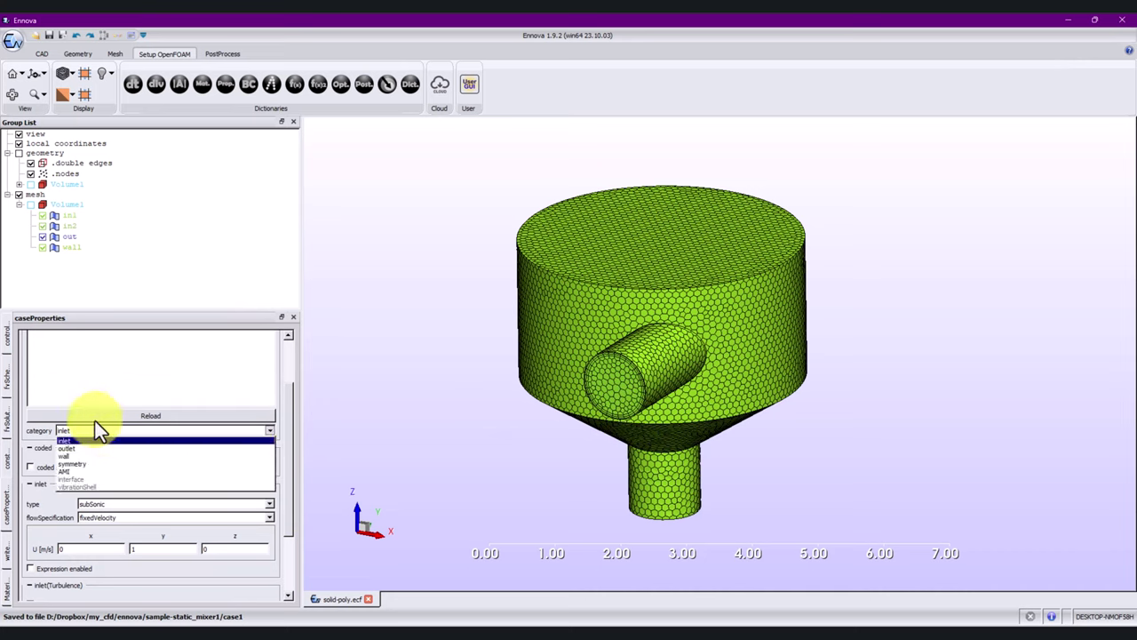
click(71, 440)
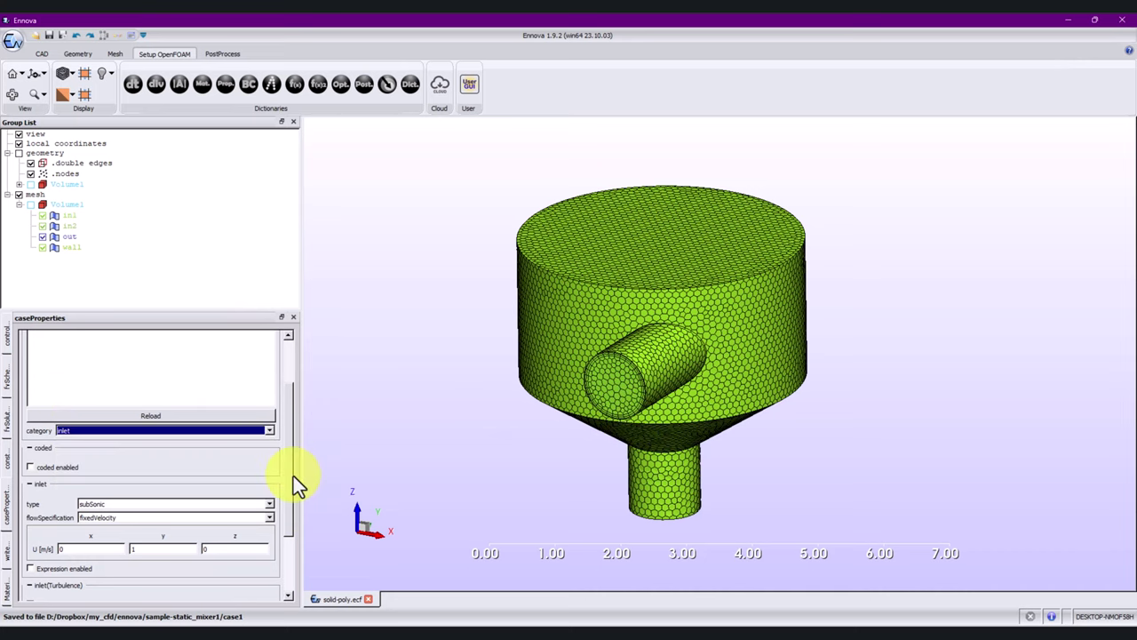
drag(287, 489, 287, 549)
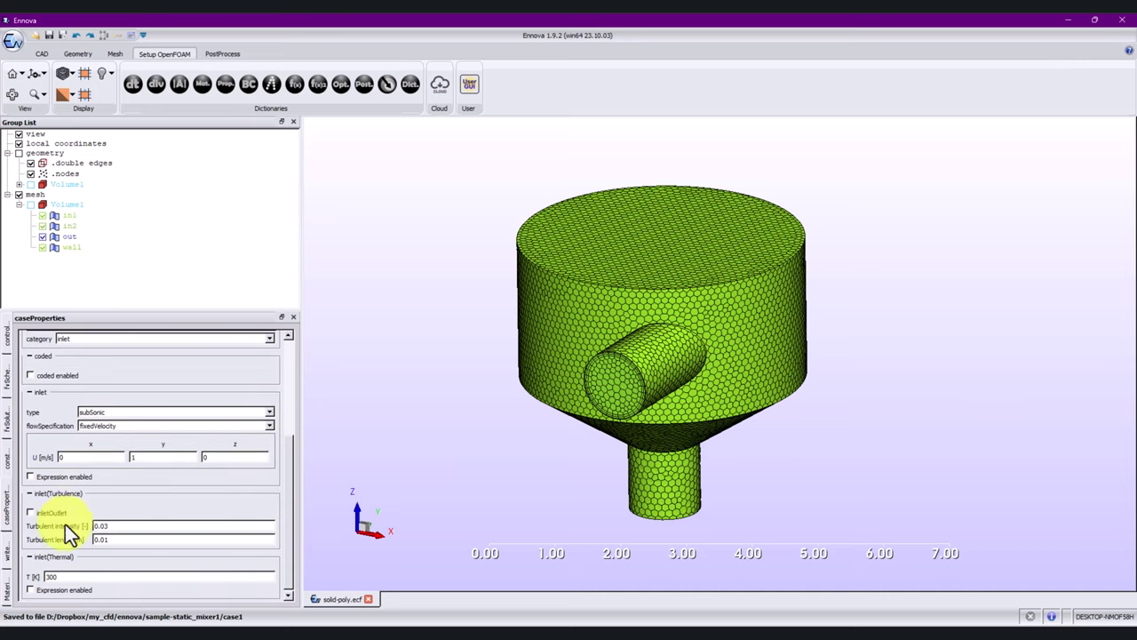
drag(285, 501, 310, 381)
click(43, 381)
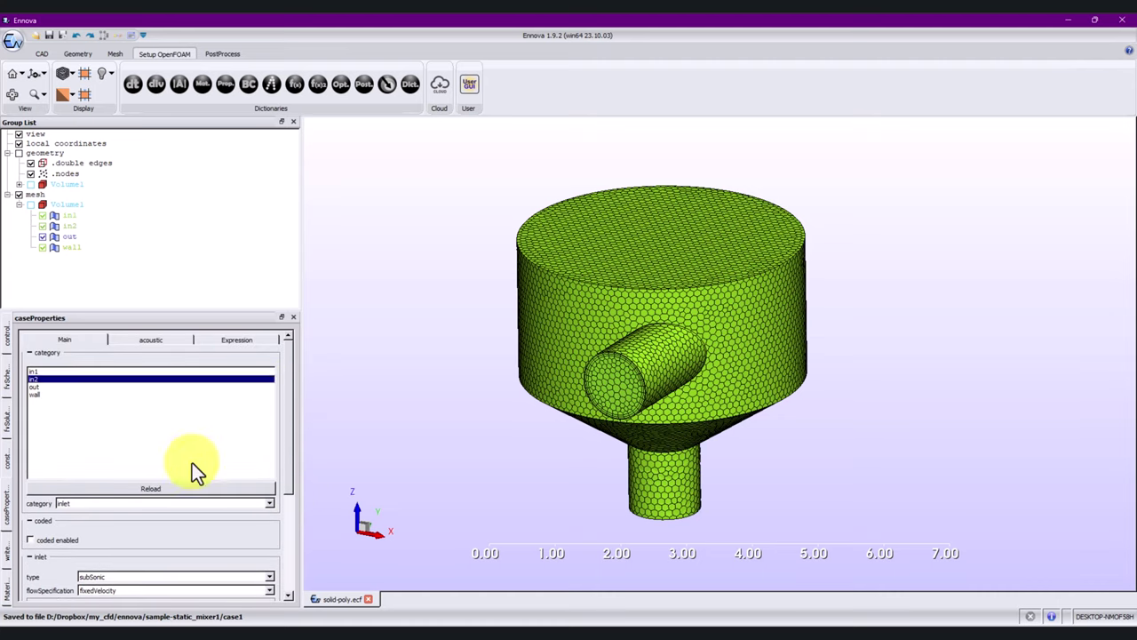
click(267, 503)
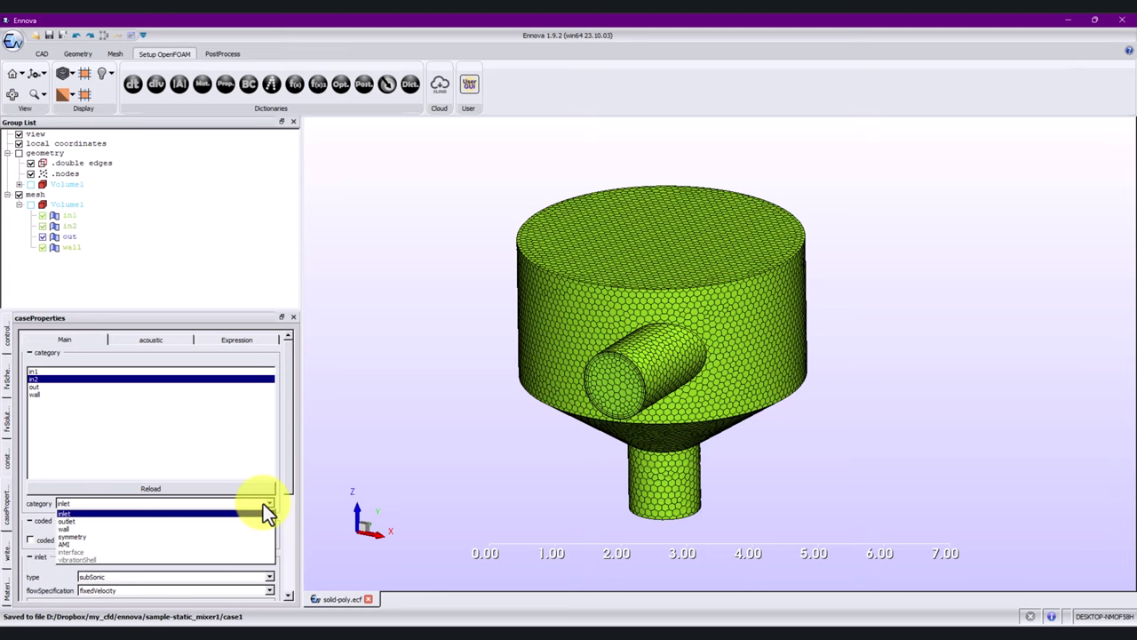
click(39, 394)
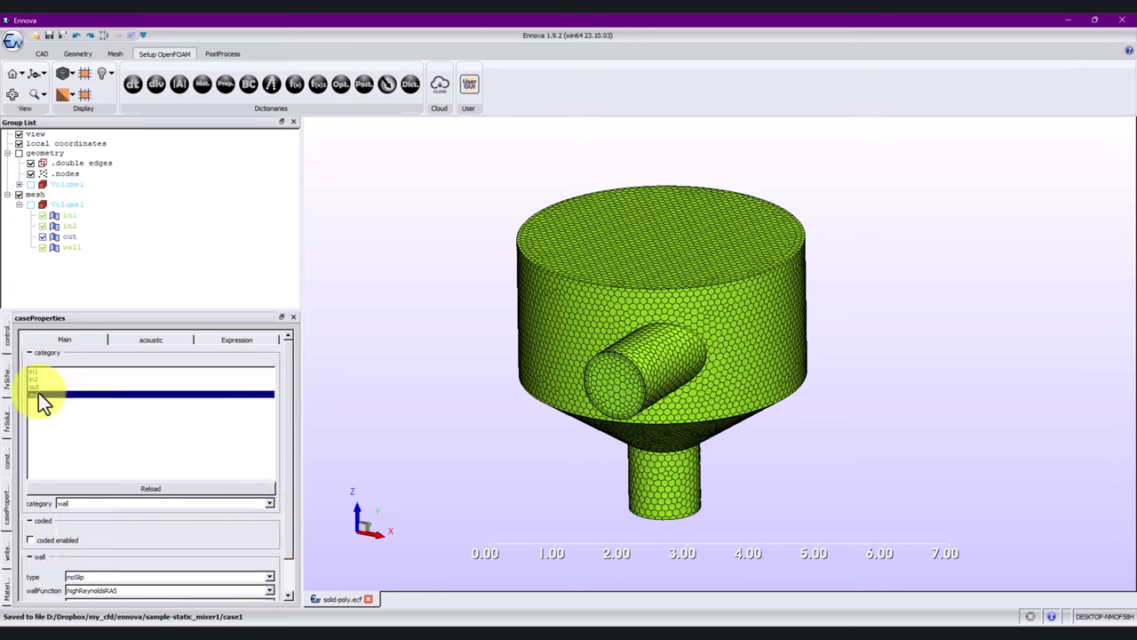
Switch to File Explorer to view the case1 folder in sample-static_mixer1, and return to Ennova.
click(198, 613)
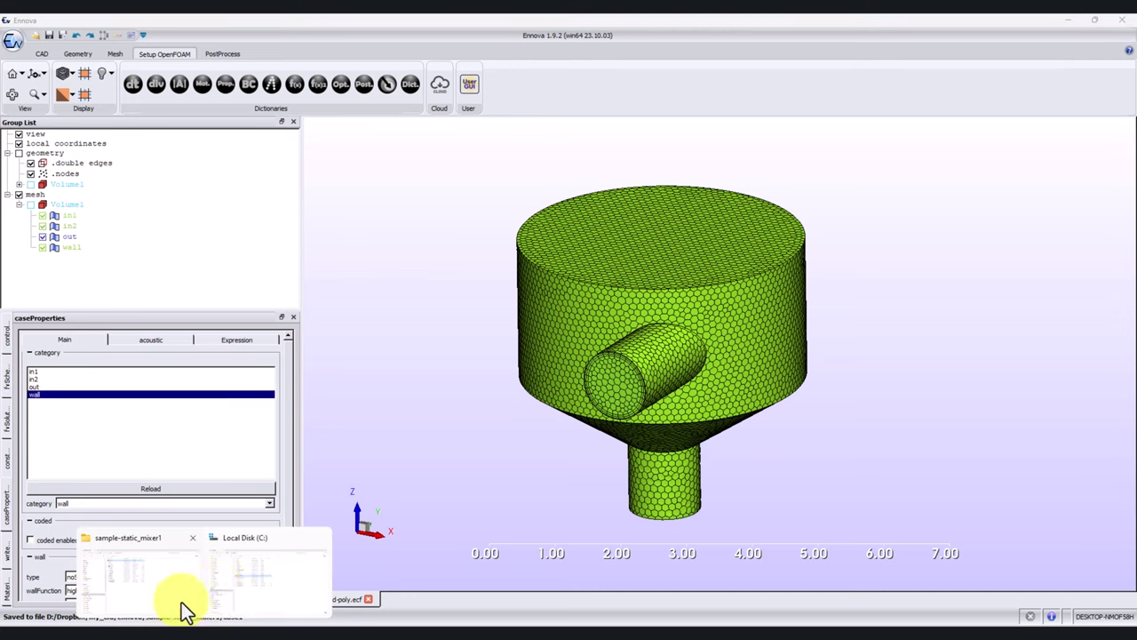
click(147, 581)
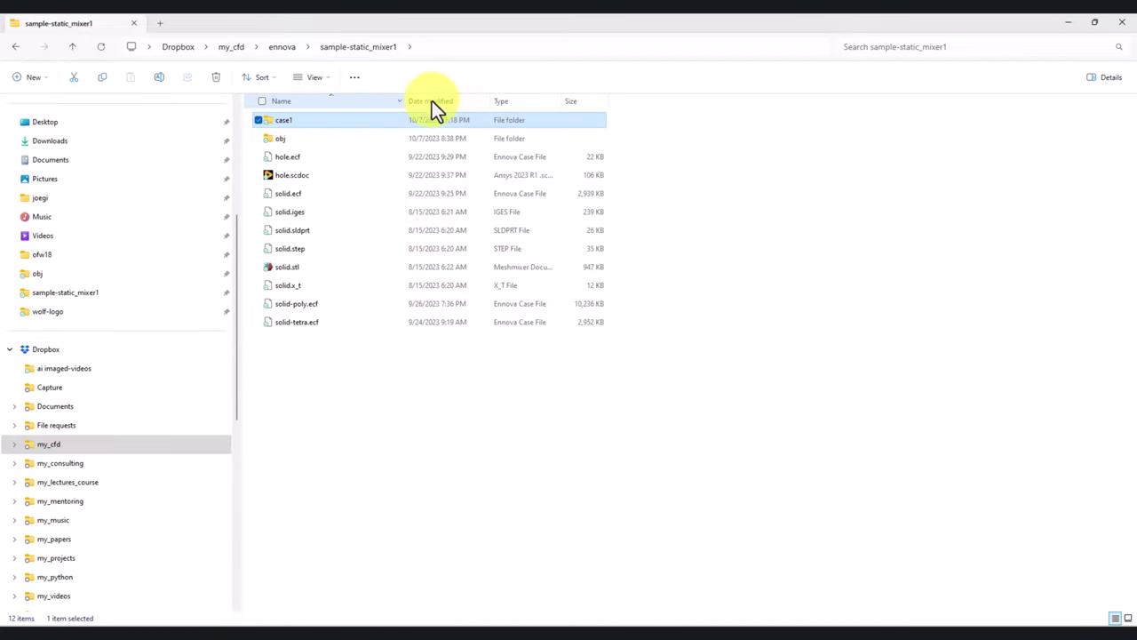
key(super+Down)
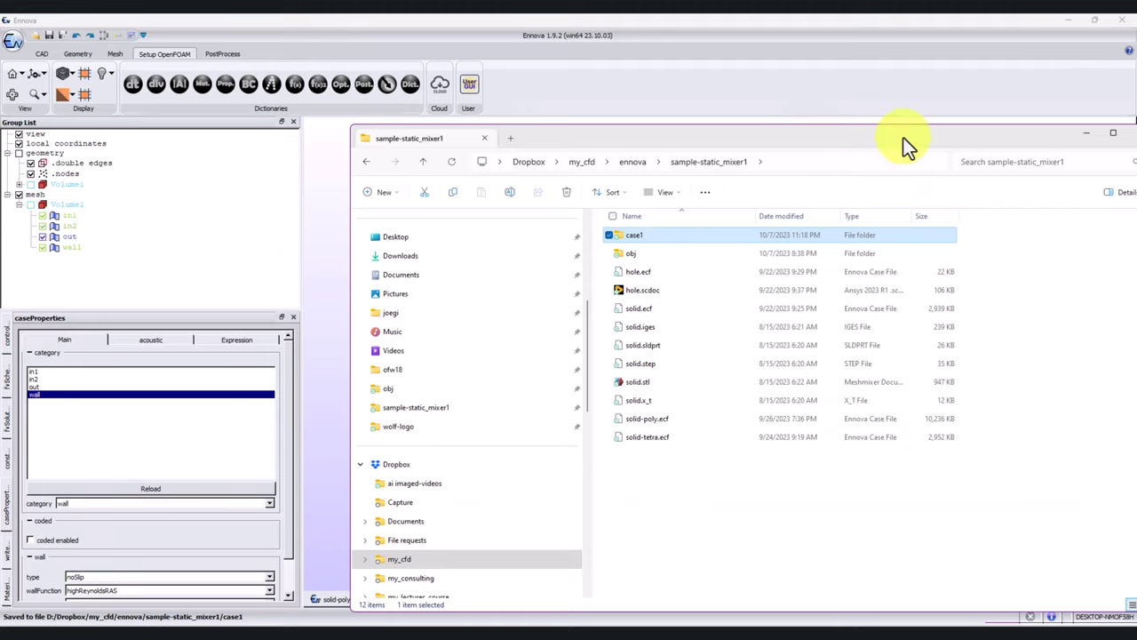
drag(904, 138, 693, 98)
click(836, 87)
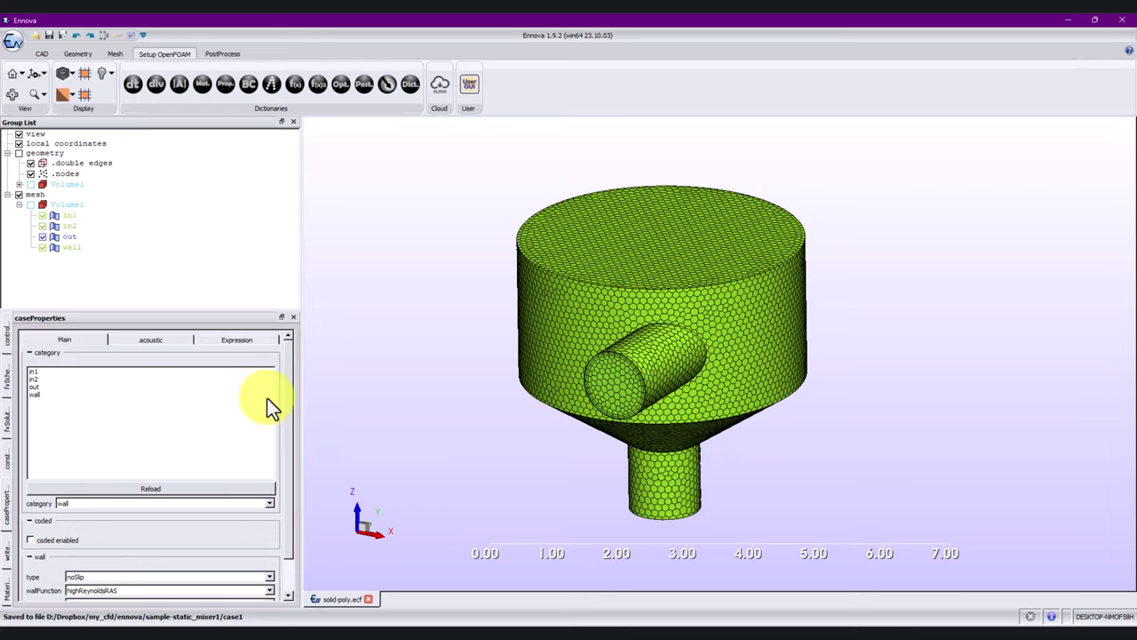
Examine the wall and thermal settings in caseProperties, along with its acoustic and Expression pages.
scroll(265, 557, down, 3)
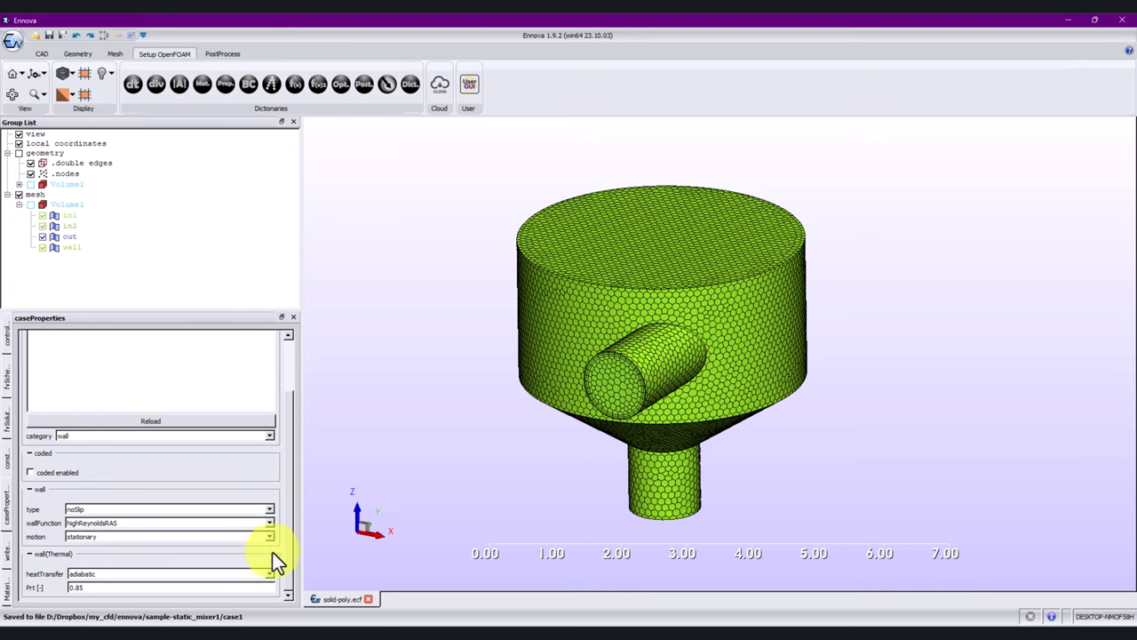
scroll(272, 552, up, 3)
click(240, 341)
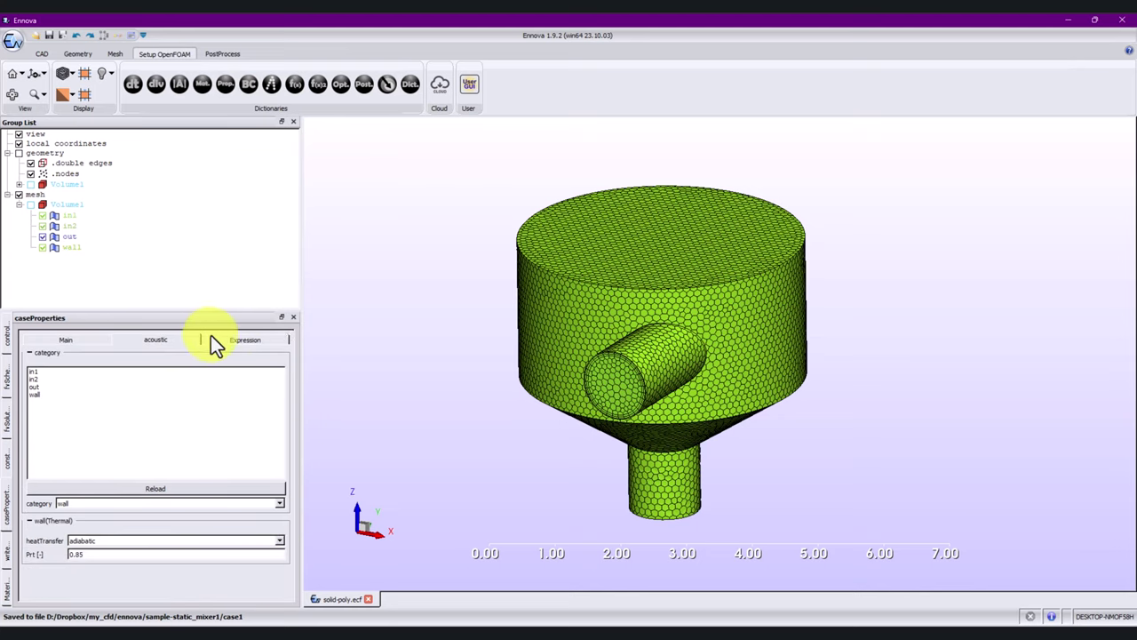
click(227, 338)
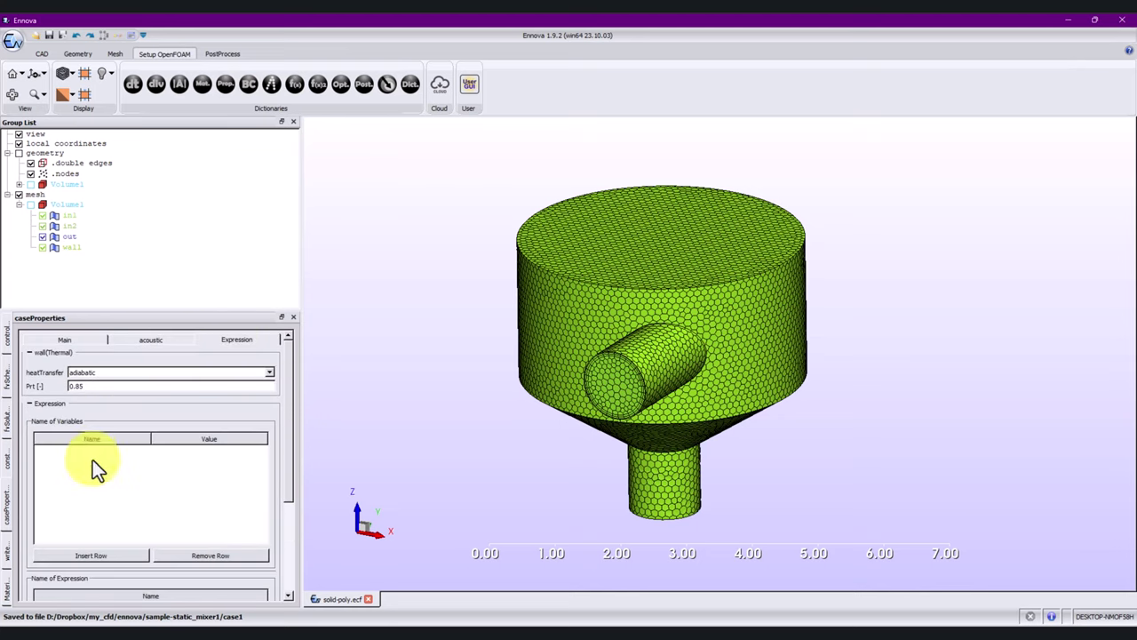
scroll(278, 502, down, 5)
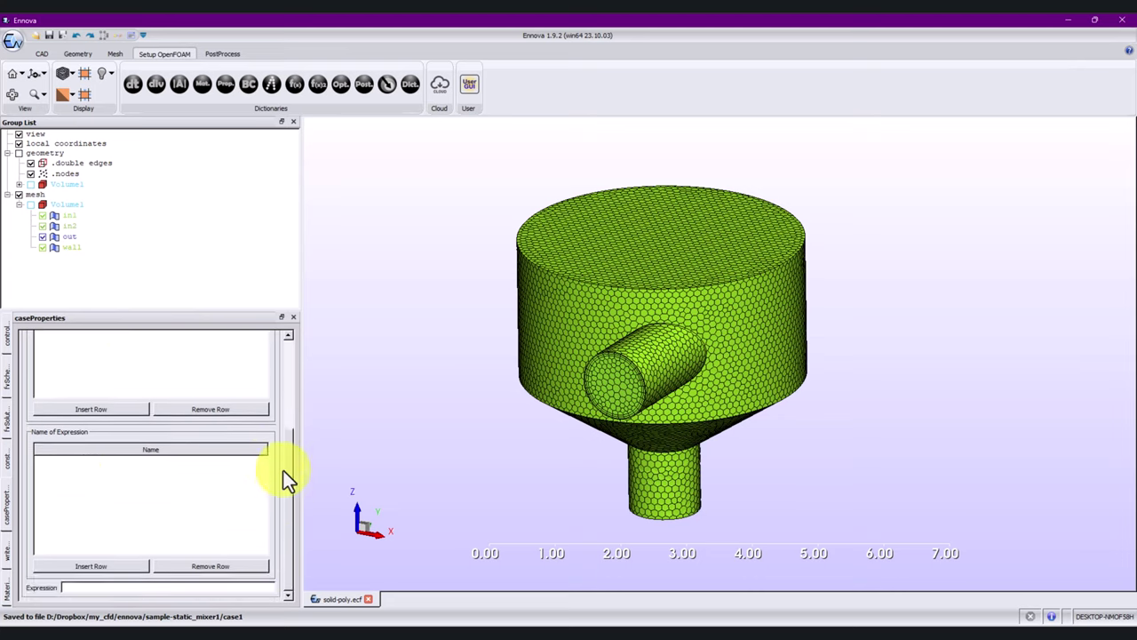
scroll(284, 480, up, 5)
click(53, 343)
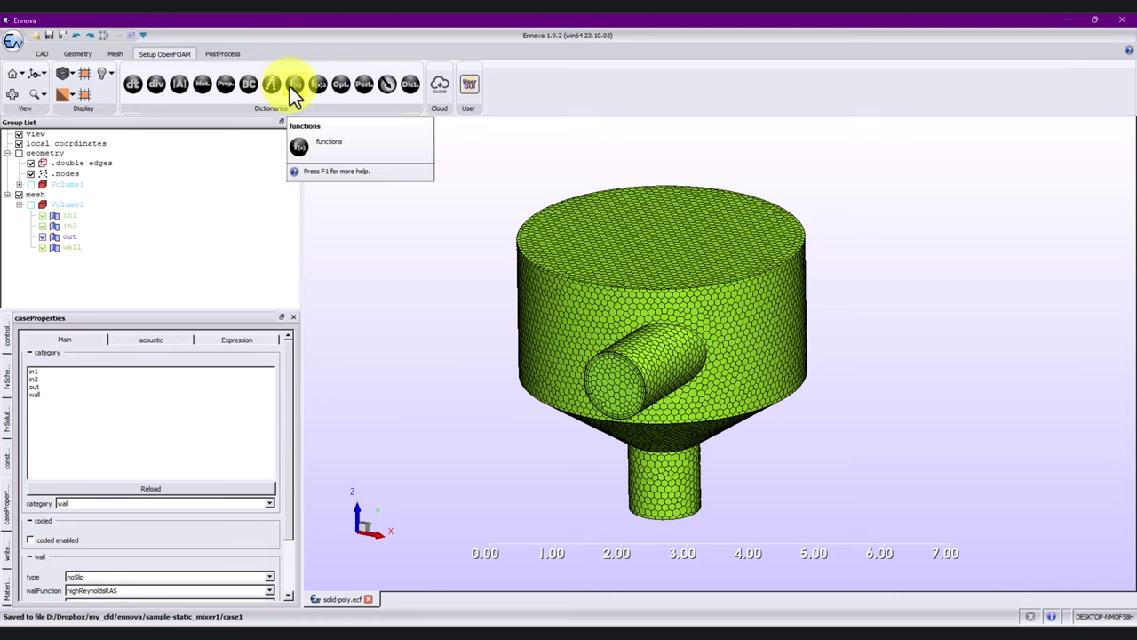
Browse the function objects available in the functions and functions2 dictionaries.
click(294, 89)
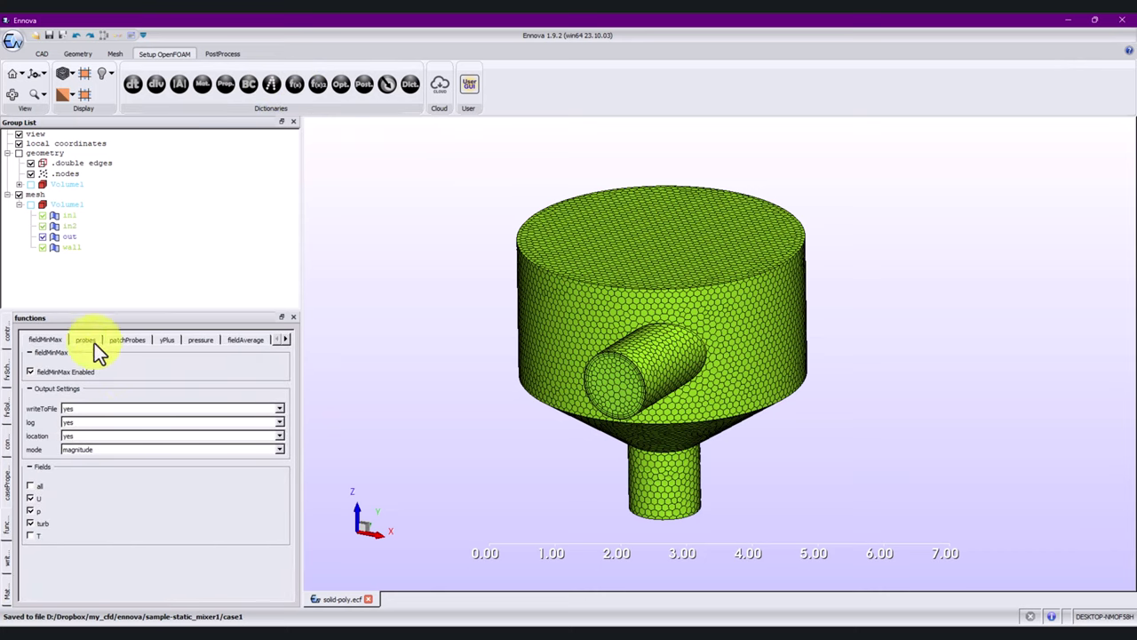
click(284, 341)
click(284, 341)
click(284, 341)
click(285, 341)
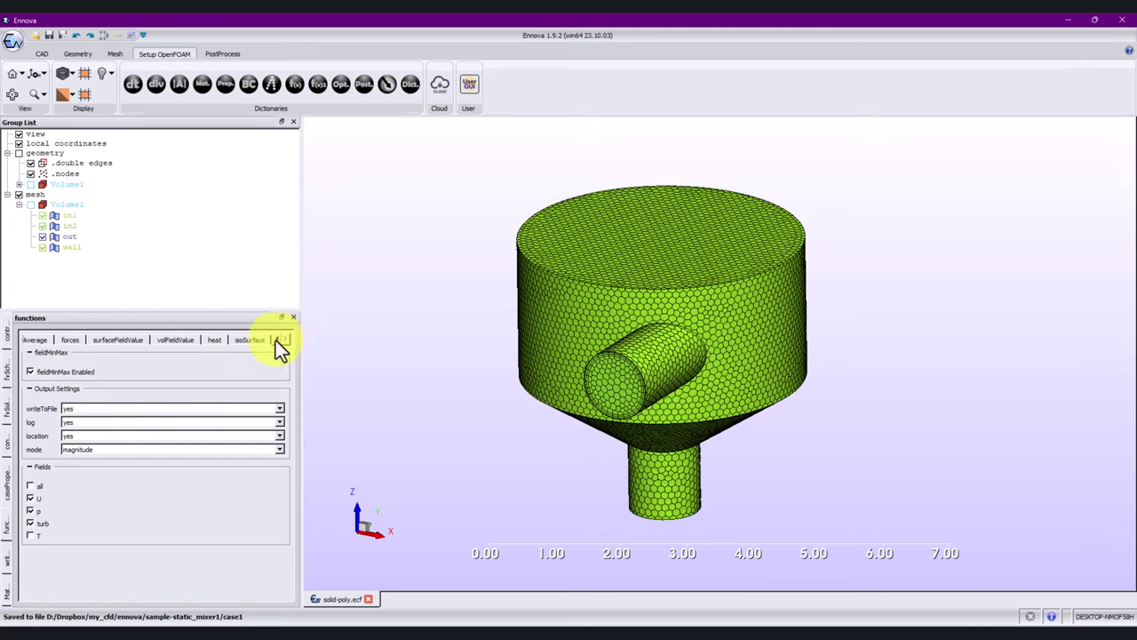
click(276, 341)
click(276, 341)
click(276, 342)
click(276, 341)
click(276, 341)
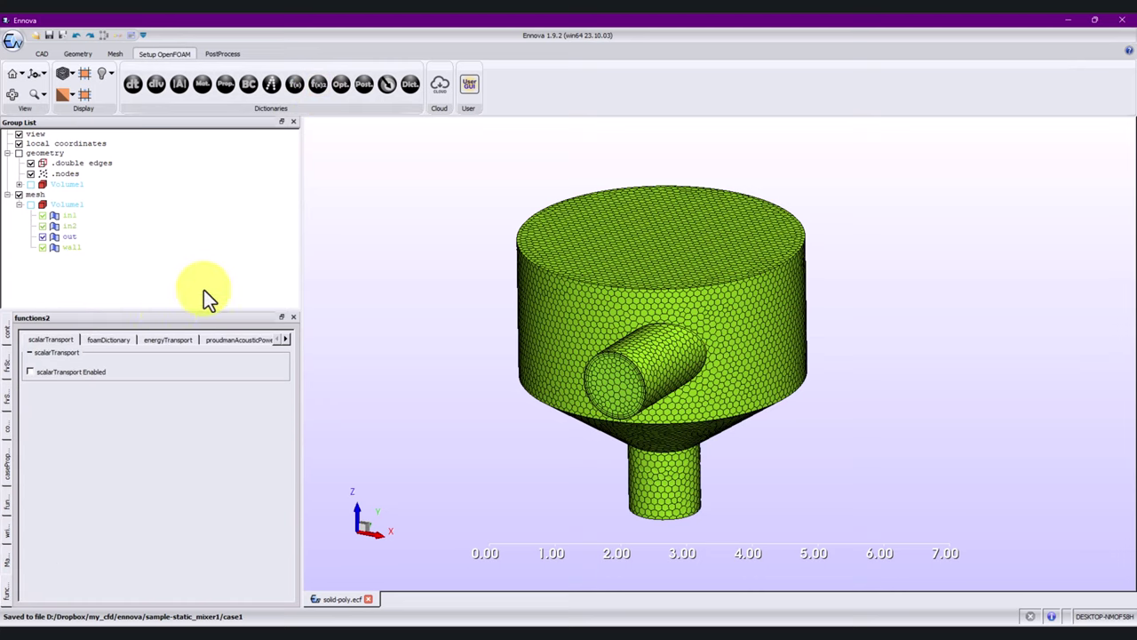
In fvOptions, enable limitTemperature, enter a new minimum temperature and set the maximum to 400 K.
click(342, 82)
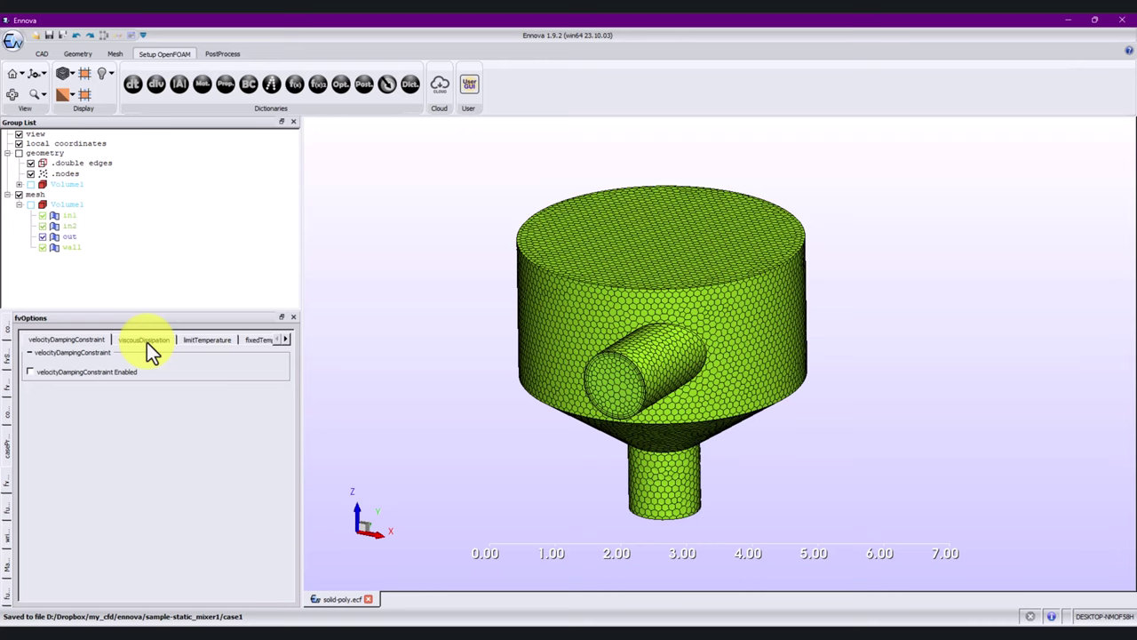
click(146, 342)
click(206, 339)
click(62, 342)
click(218, 340)
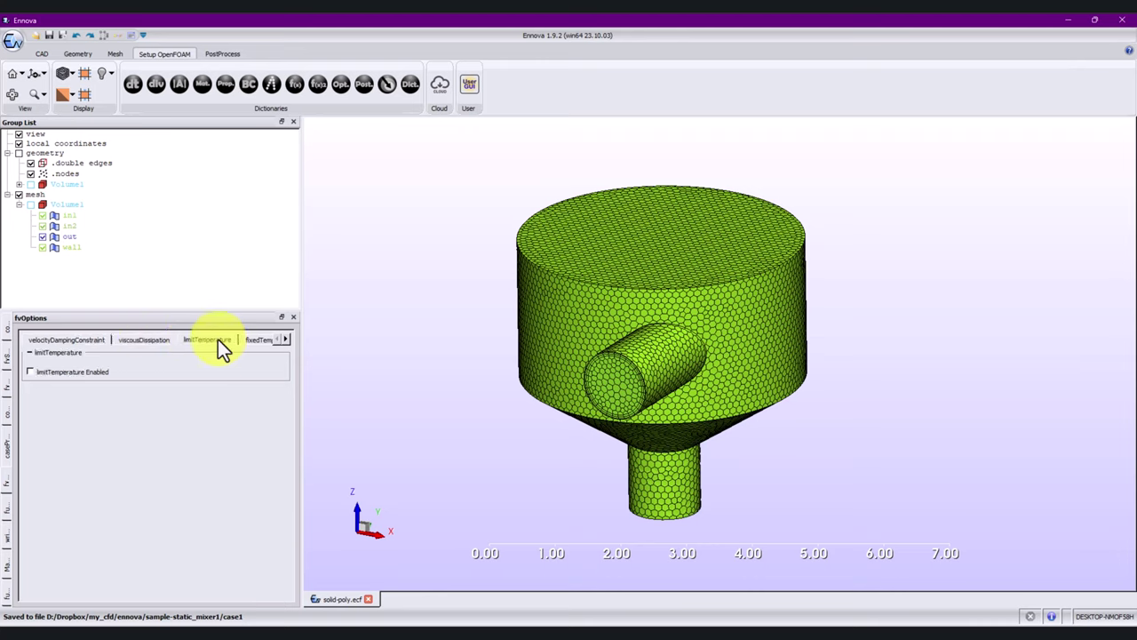
click(74, 374)
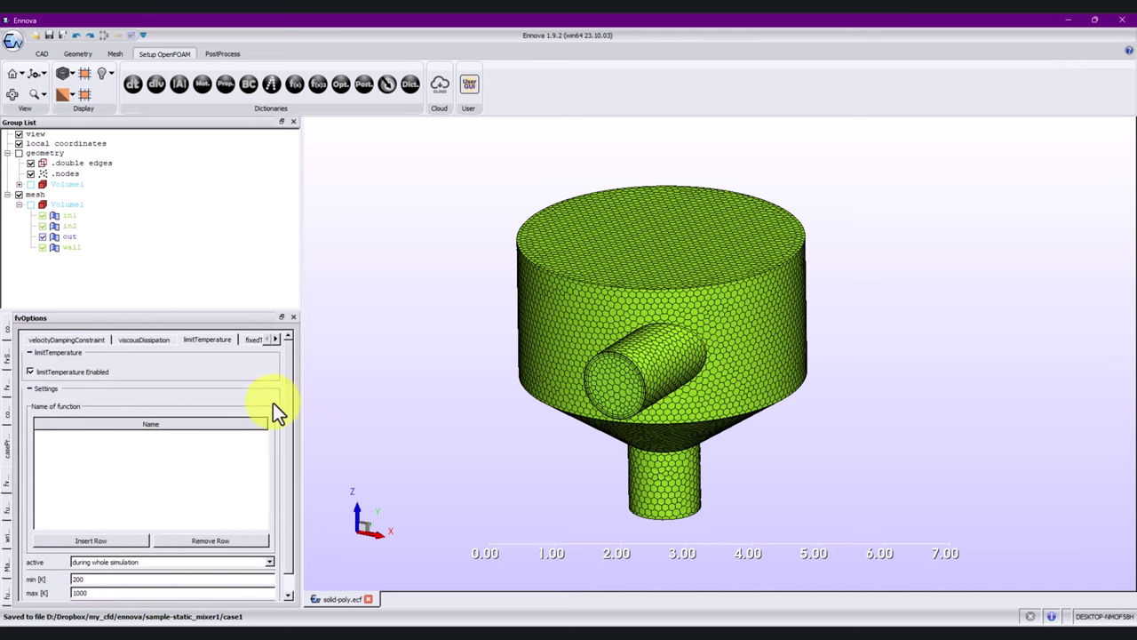
scroll(290, 449, down, 1)
double_click(127, 560)
text(33)
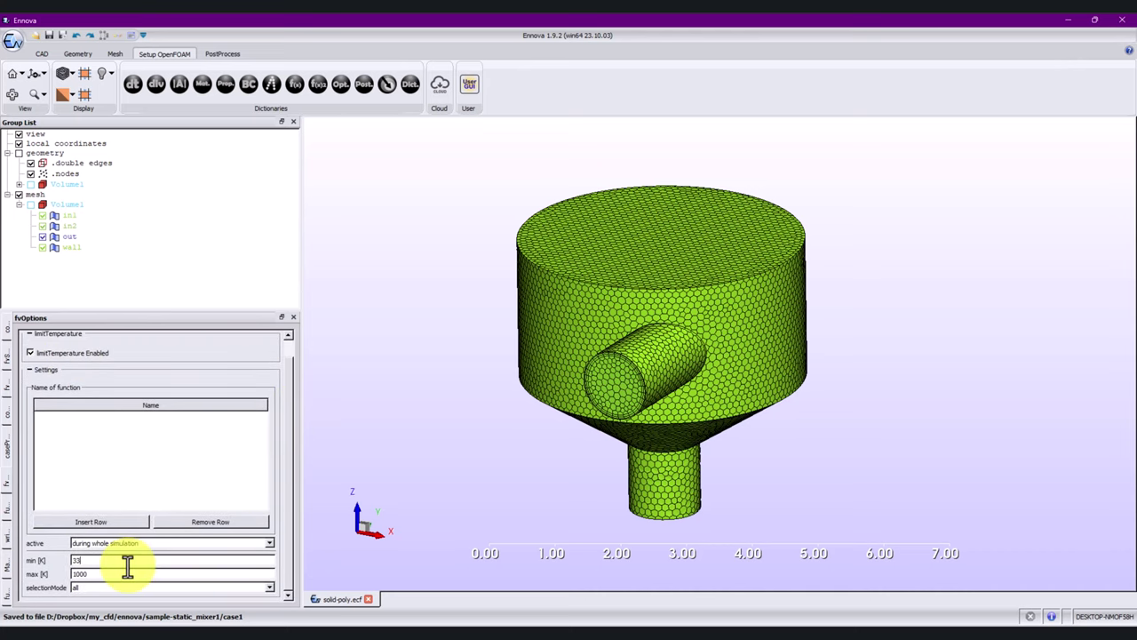
text(00)
double_click(125, 575)
text(400)
Examine the velocity, turbulence and thermal settings of the in1 inlet in caseProperties.
click(240, 88)
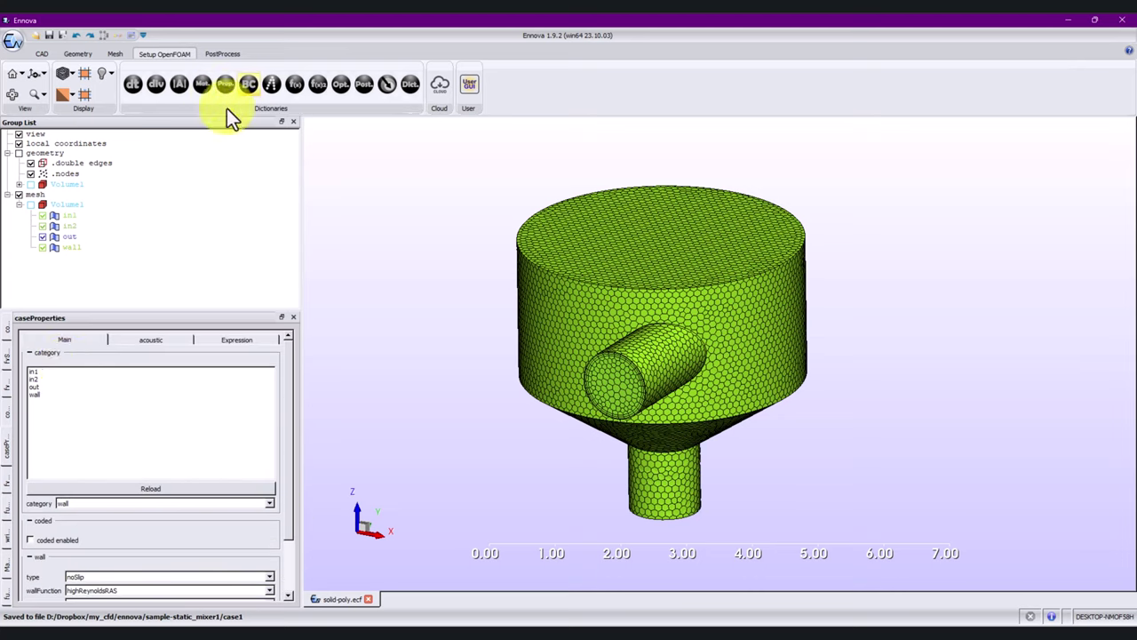
click(40, 371)
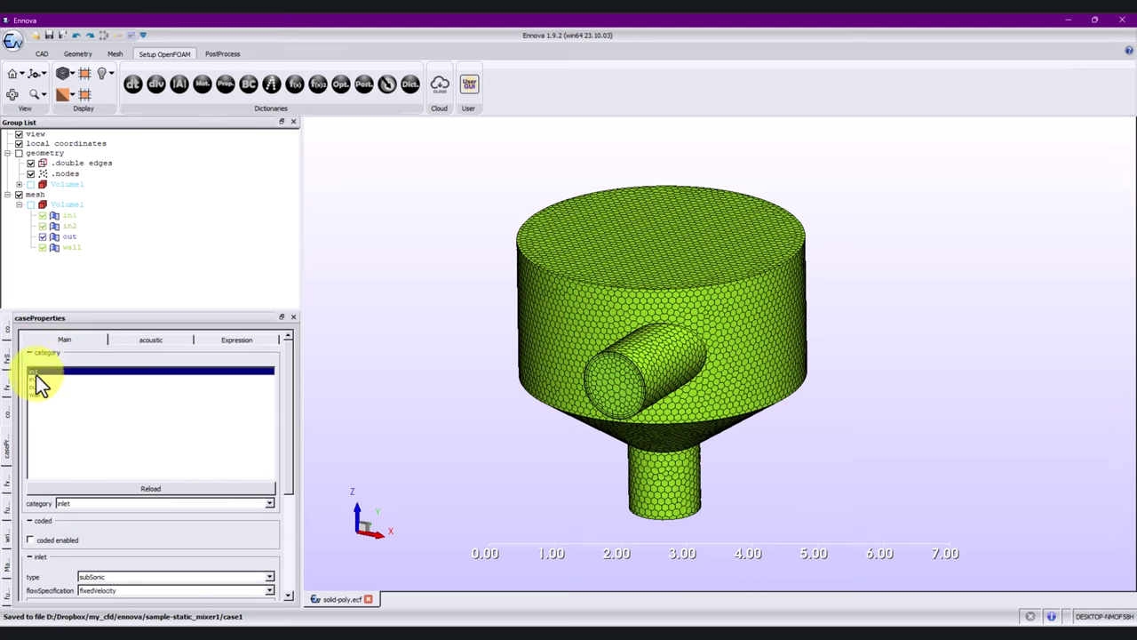
drag(289, 445, 273, 588)
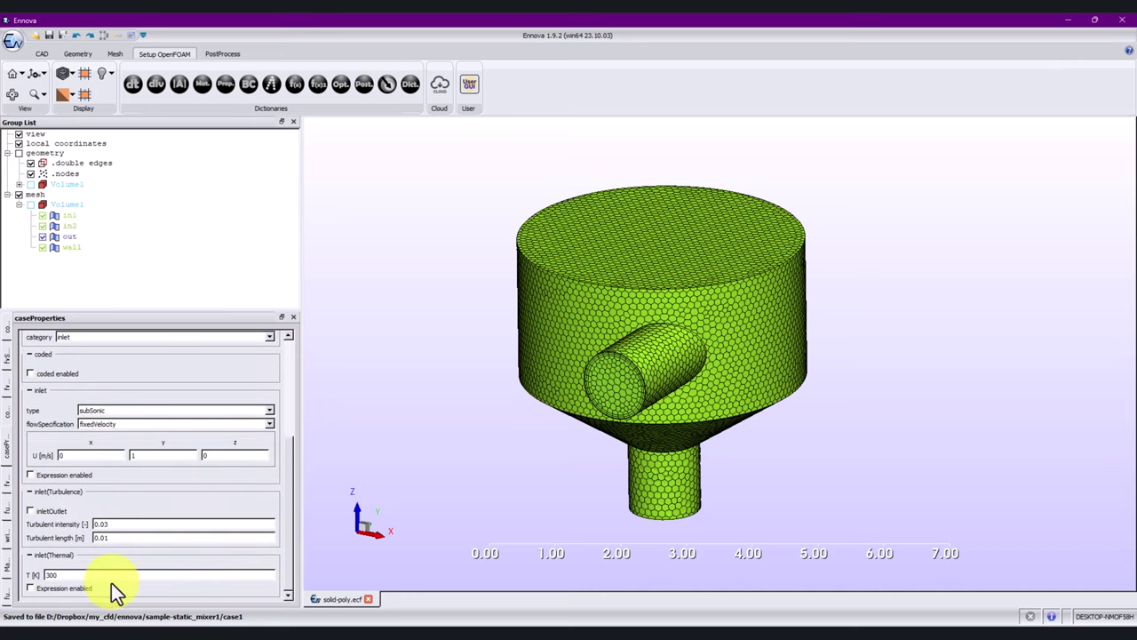
scroll(283, 470, up, 2)
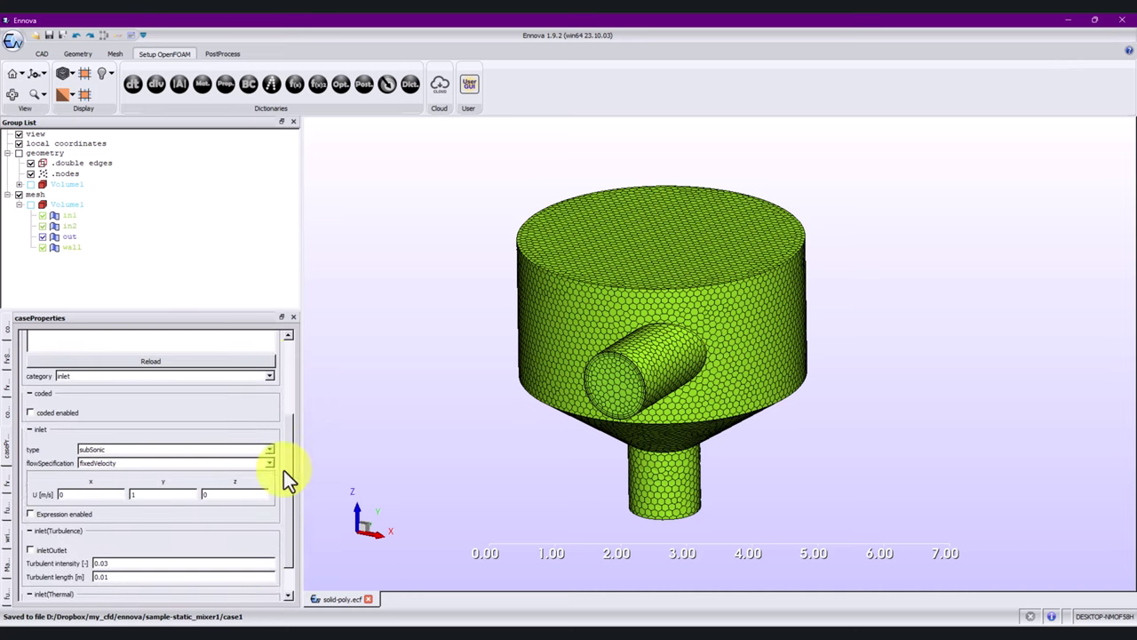
scroll(284, 470, up, 5)
Set the temperature of the in2 inlet to 400 K.
click(34, 381)
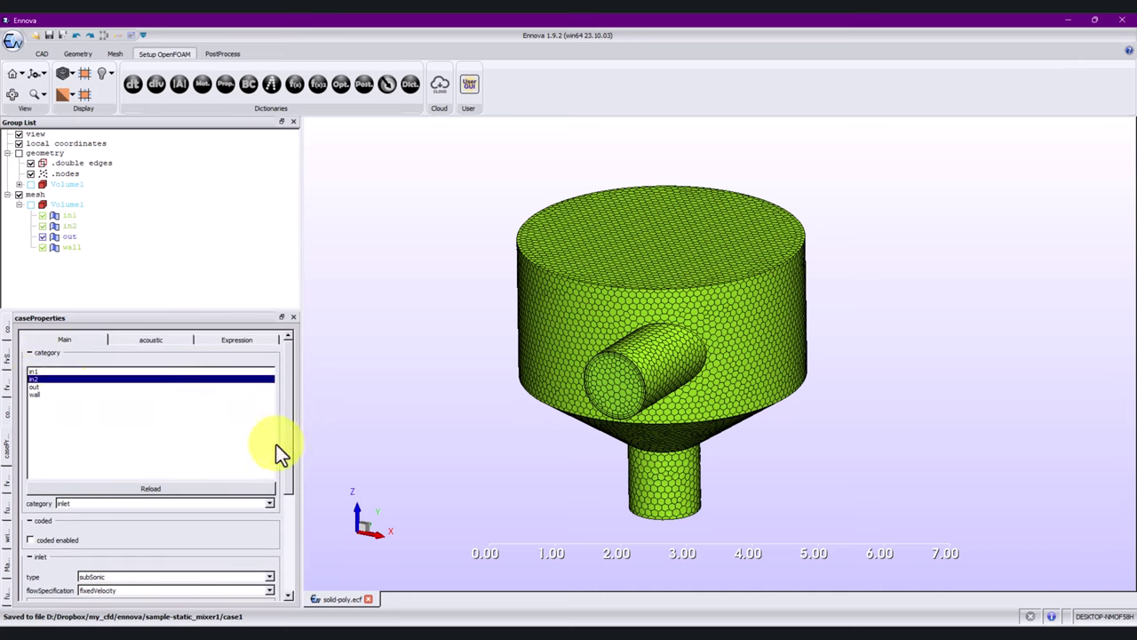
drag(288, 448, 275, 609)
double_click(87, 575)
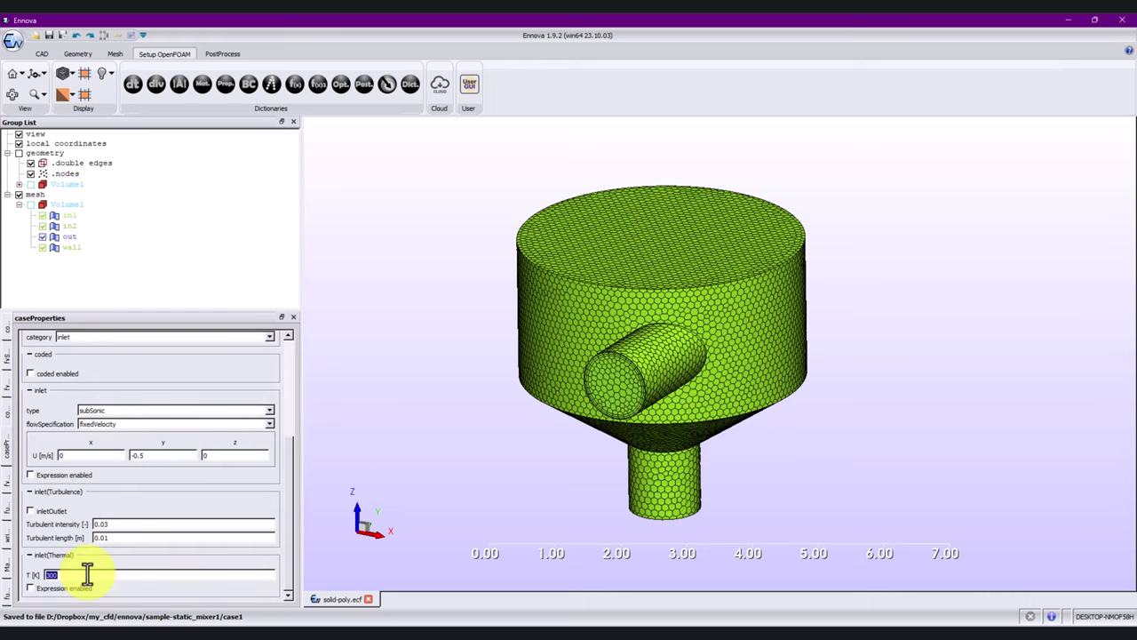
text(400)
Examine the pressure, turbulence and thermal settings of the out boundary in caseProperties.
drag(286, 471, 275, 322)
click(32, 387)
drag(291, 449, 291, 614)
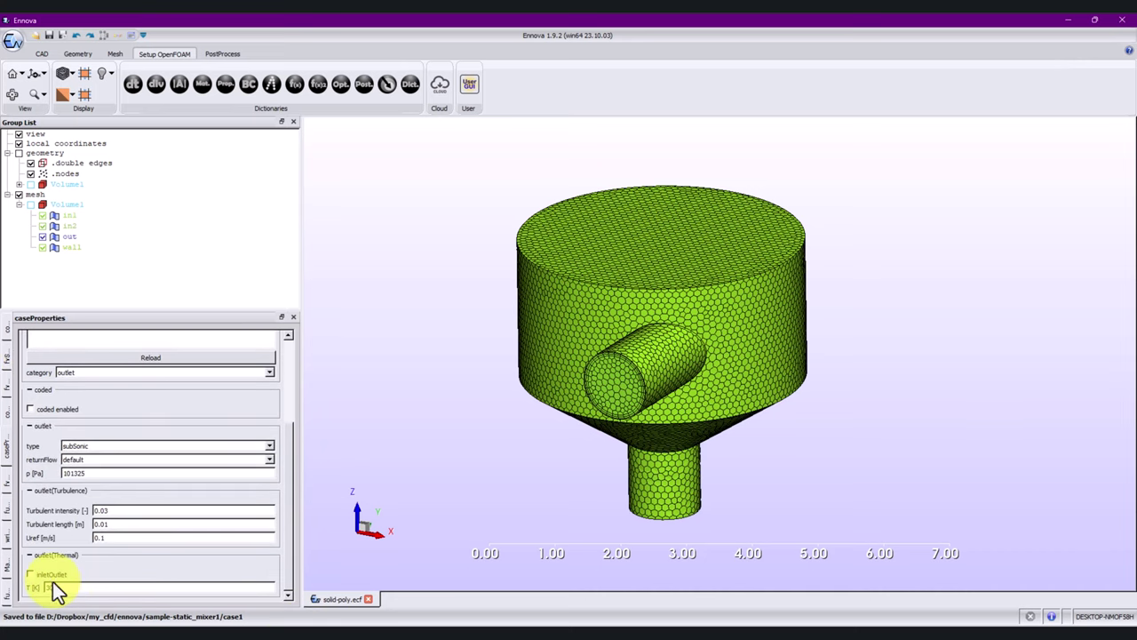
drag(289, 533, 308, 361)
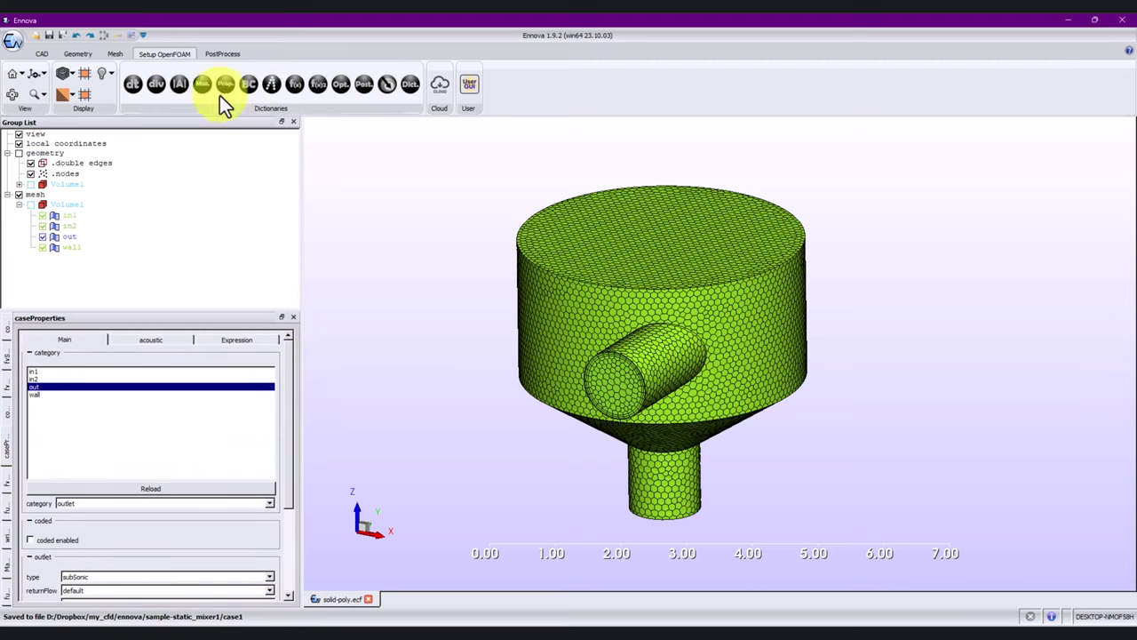
Browse the further function objects in functions2, beyond scalarTransport and energyTransport.
click(318, 86)
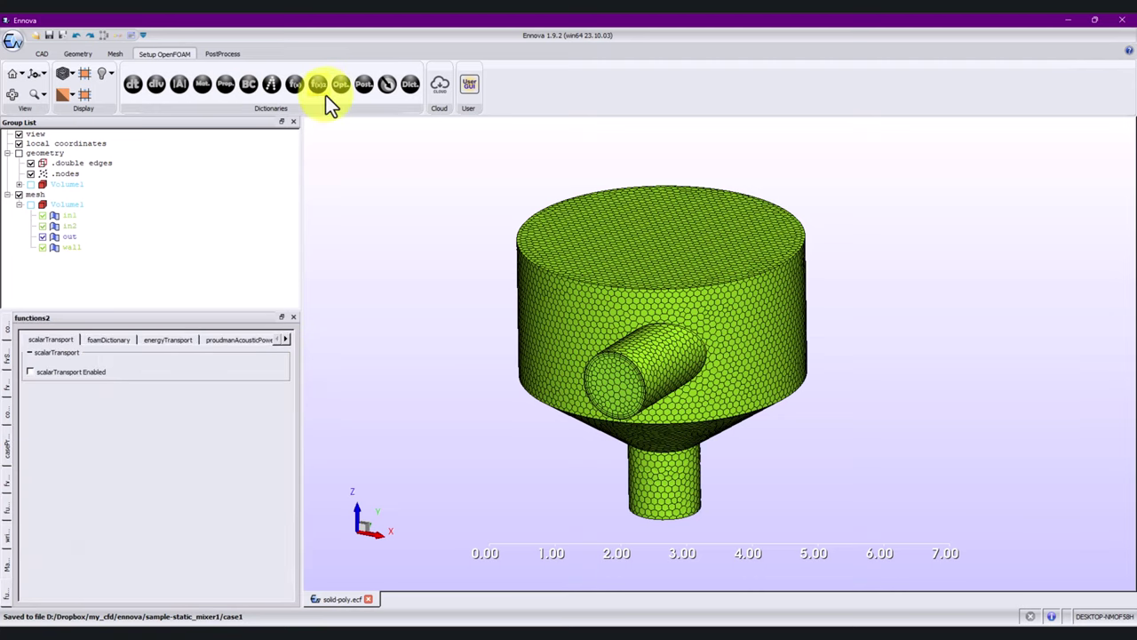
click(287, 339)
click(287, 340)
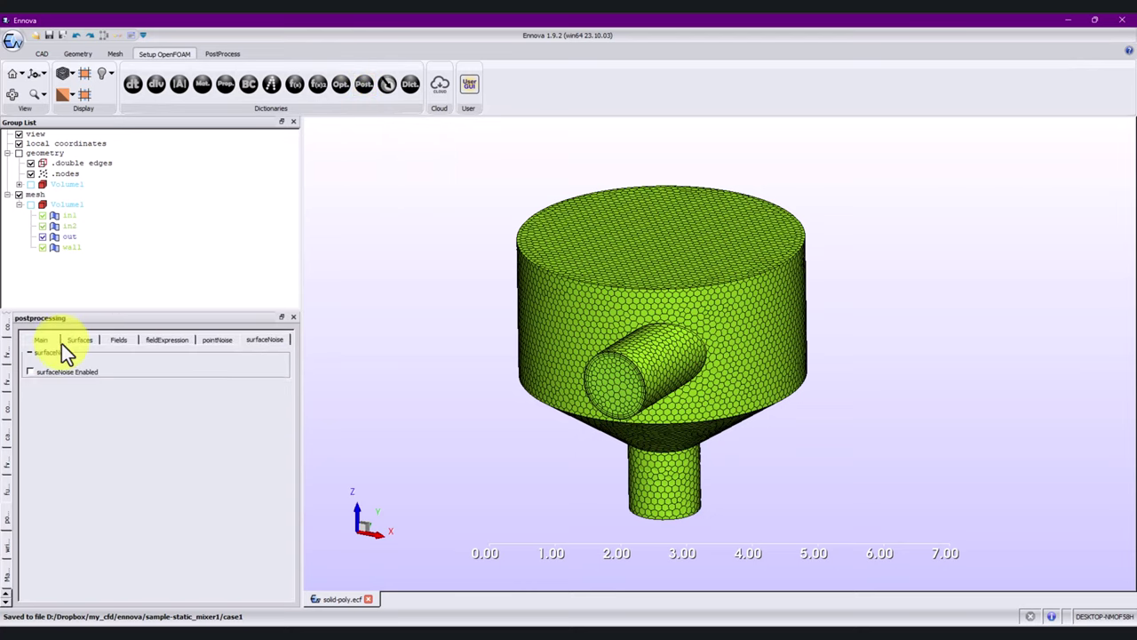
Examine the Main, Surfaces, Fields and fieldExpression pages of the postprocessing dictionary, and view the Optimisation dictionary.
click(43, 340)
click(88, 340)
click(122, 340)
click(166, 339)
click(118, 340)
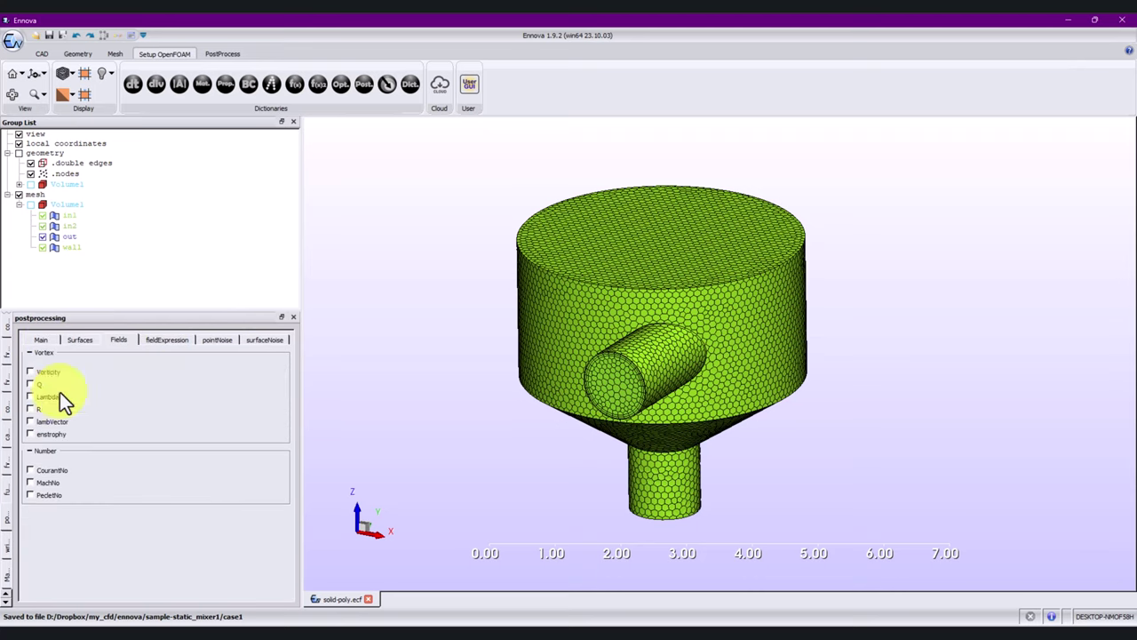
click(35, 342)
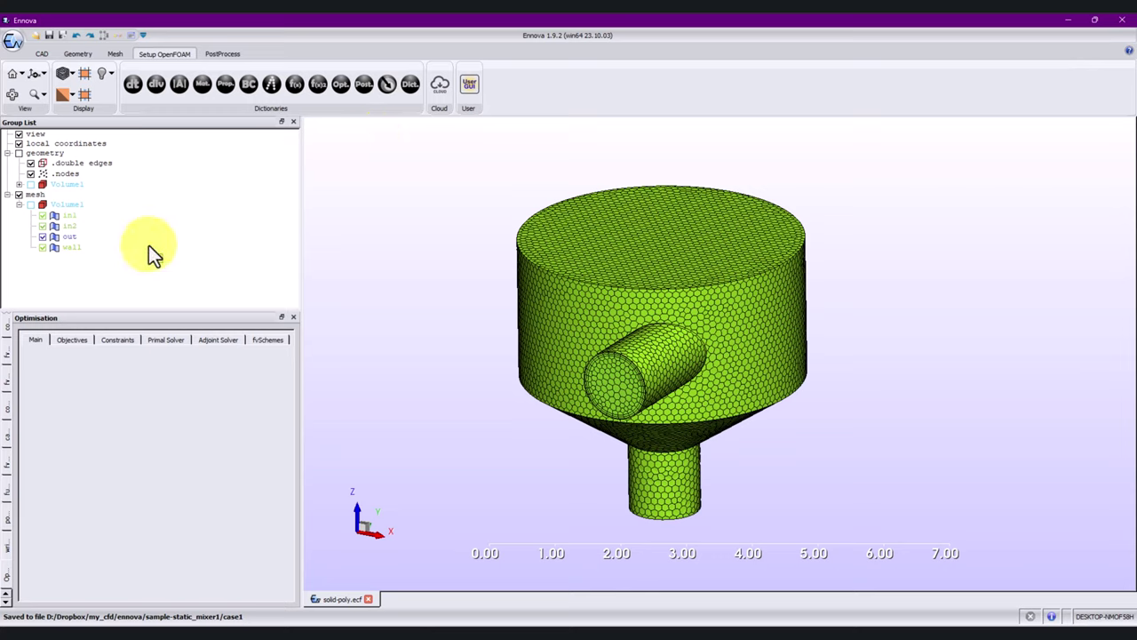
Open the writeDict settings and save the Ennova case file under the new name run1 in sample-static_mixer1.
click(408, 86)
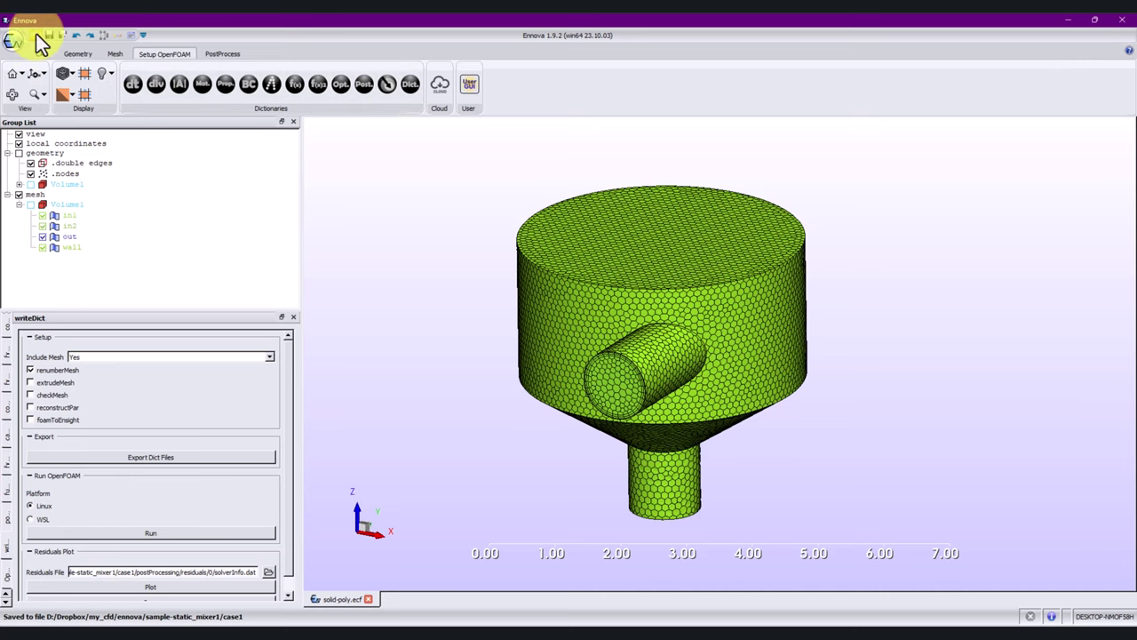
click(13, 42)
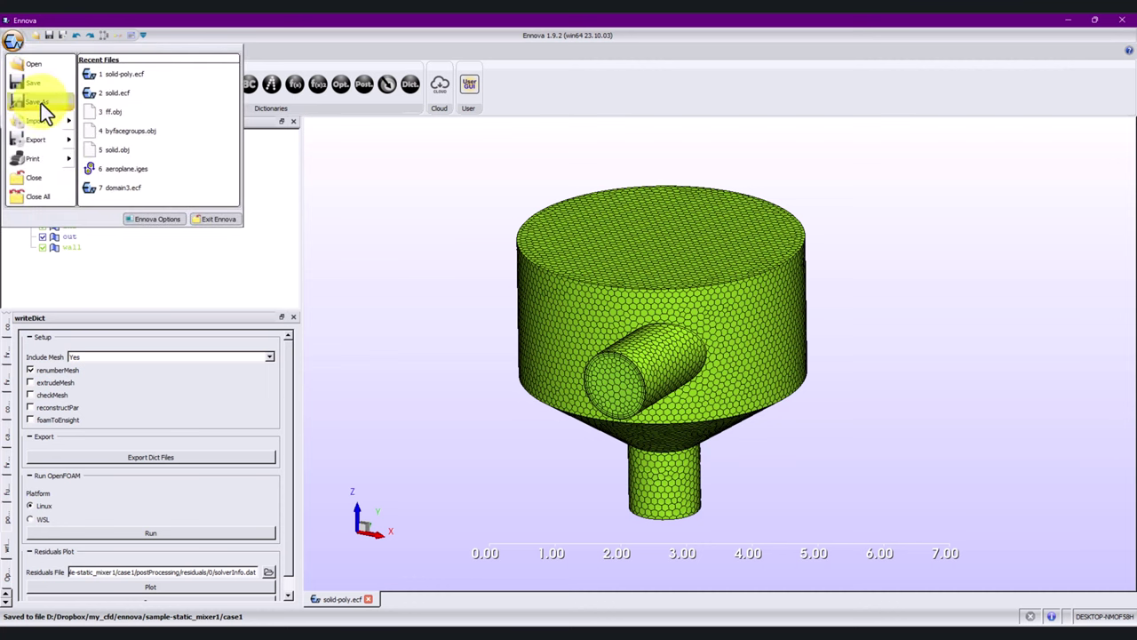
click(40, 101)
text(run1)
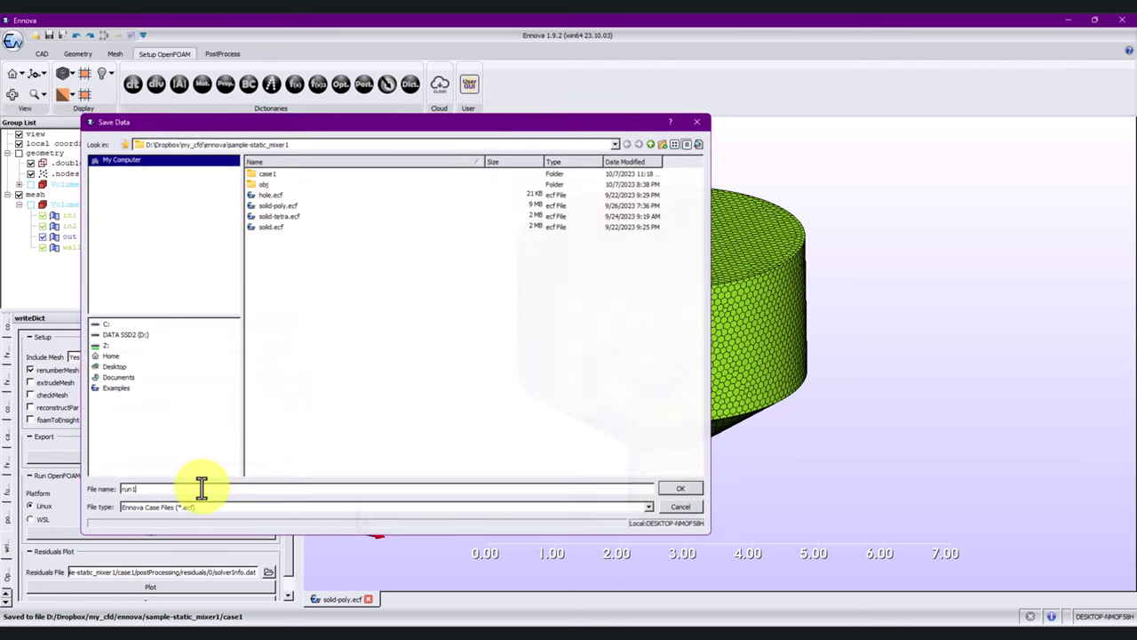
key(Return)
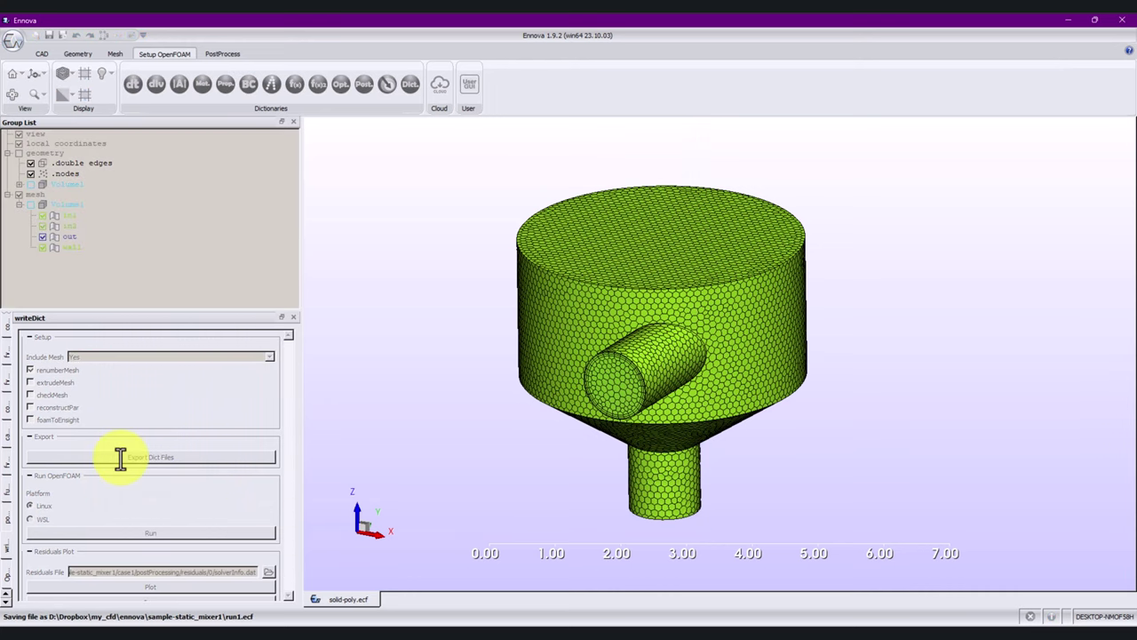
Export the dictionary files and the mesh to a new OpenFOAM project directory named run1.
click(120, 458)
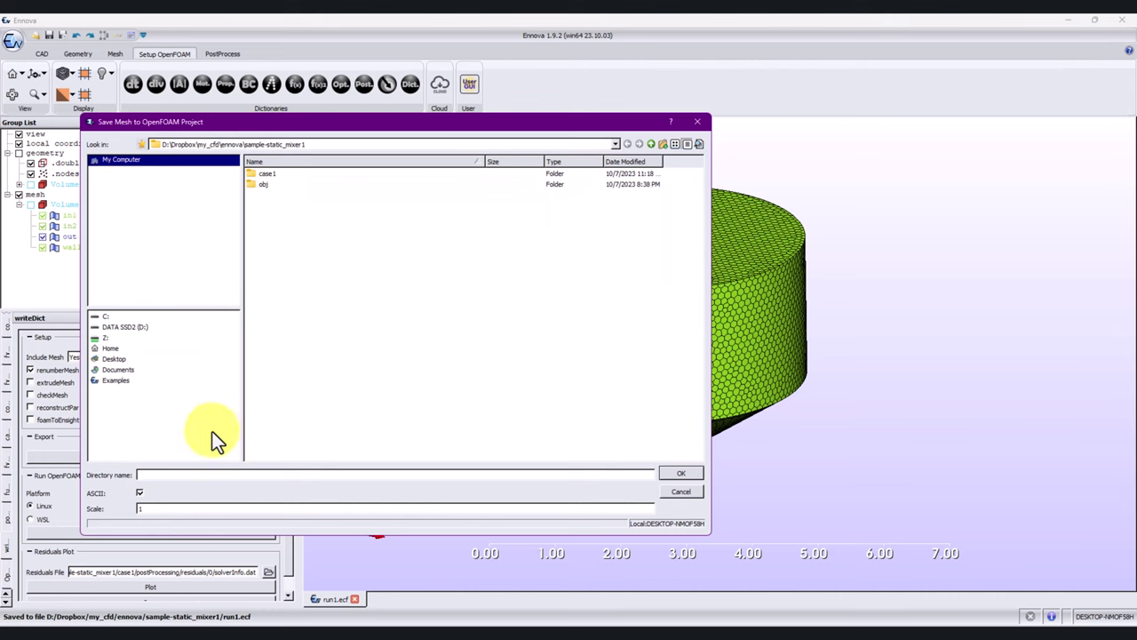
text(run1)
key(Return)
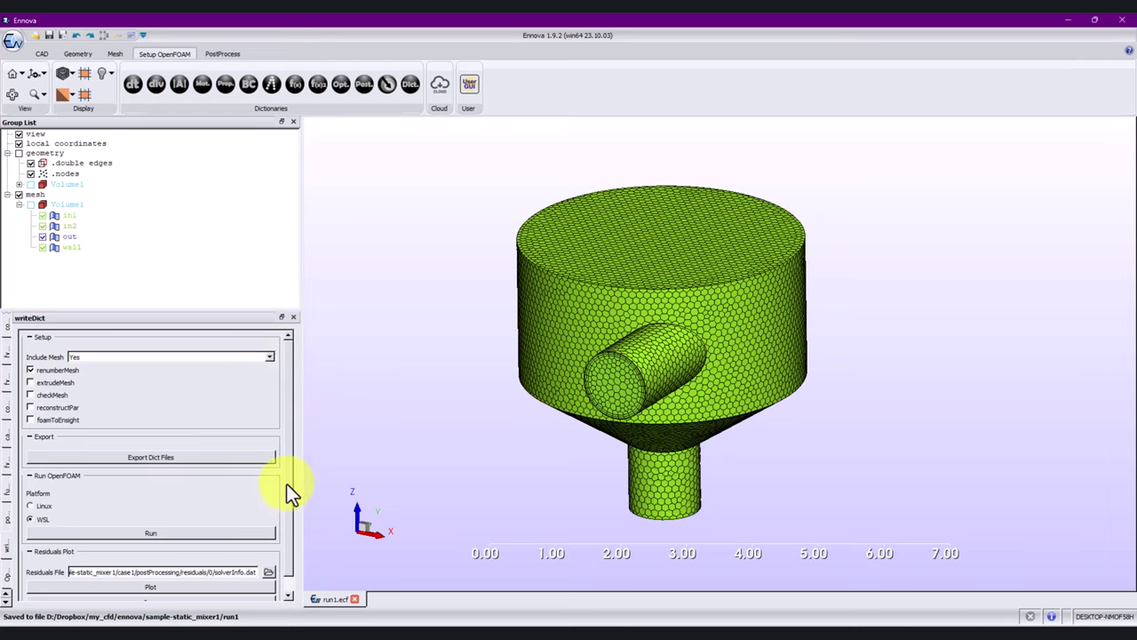
Run the exported run1 case in OpenFOAM on the WSL platform, and move its console window off the run settings.
scroll(287, 515, down, 1)
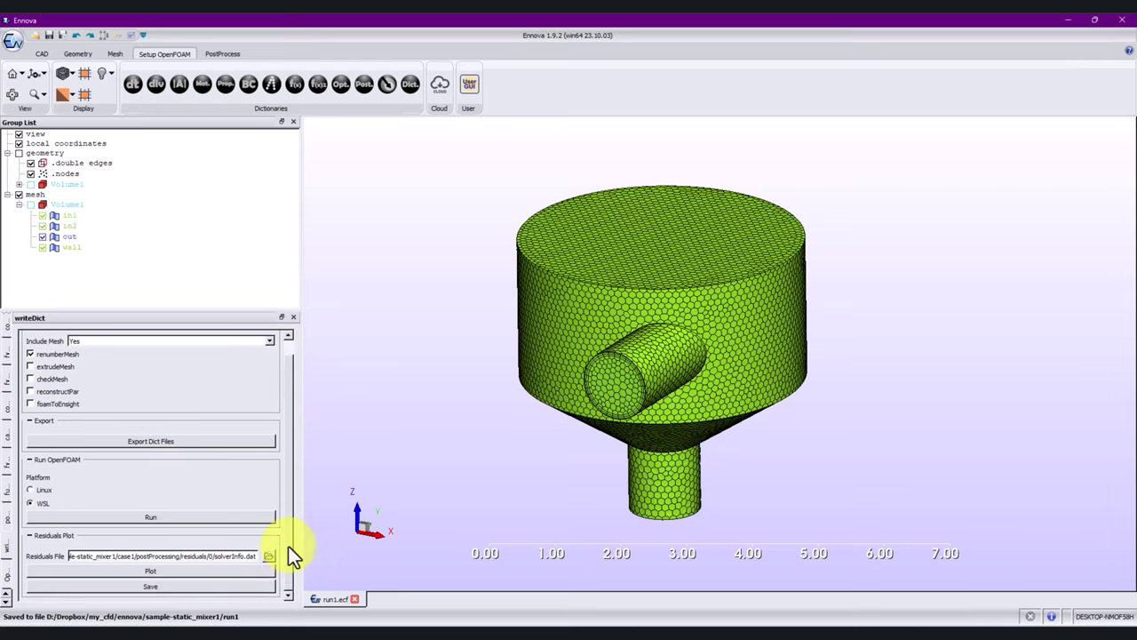
click(151, 518)
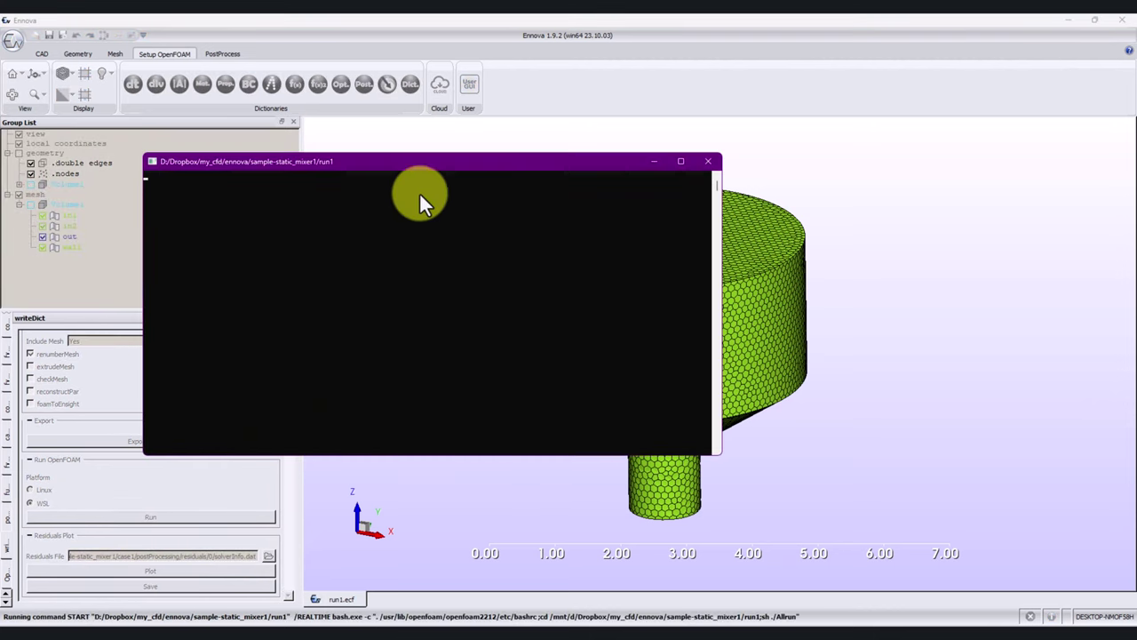
drag(436, 165, 339, 70)
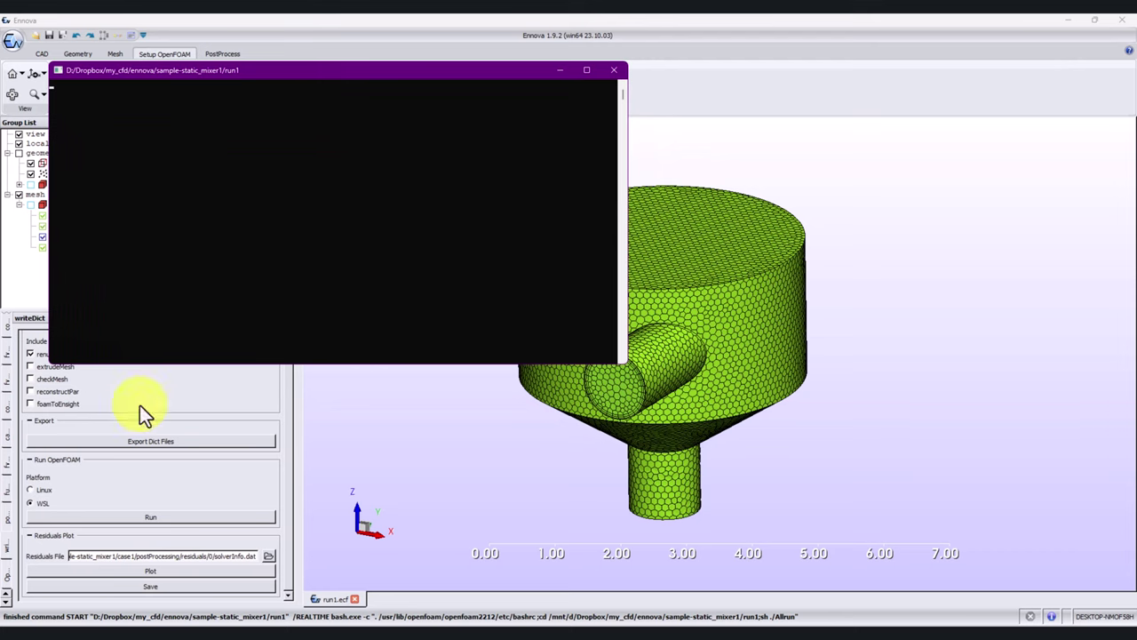
Switch to the File Explorer window on Local Disk (C:) and look through the installed Linux distributions.
mouse_move(206, 633)
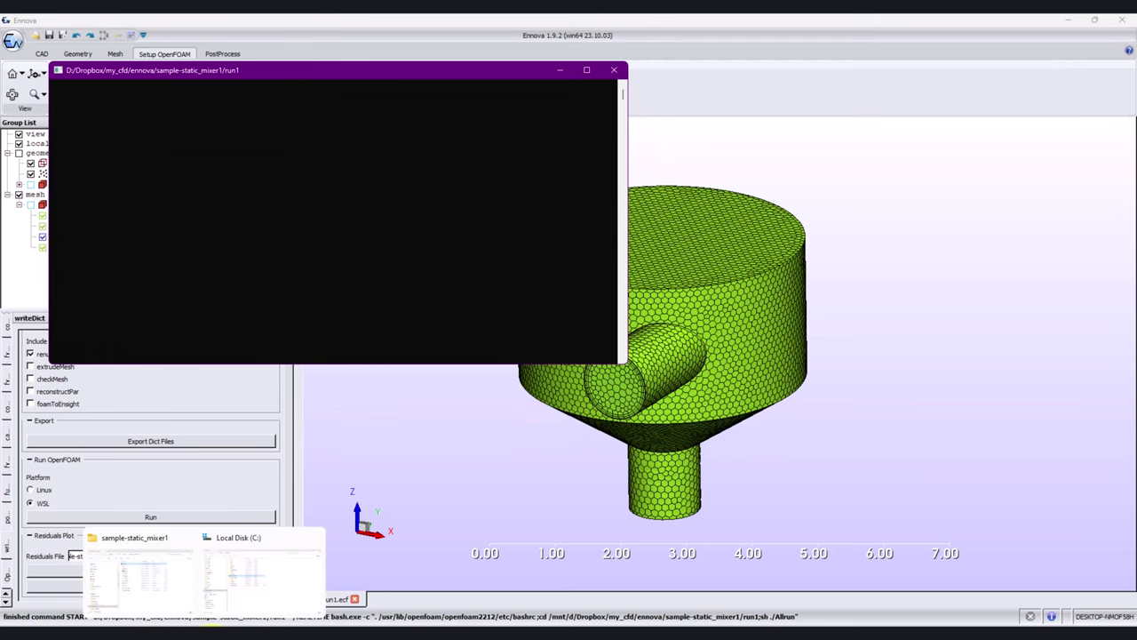
click(257, 595)
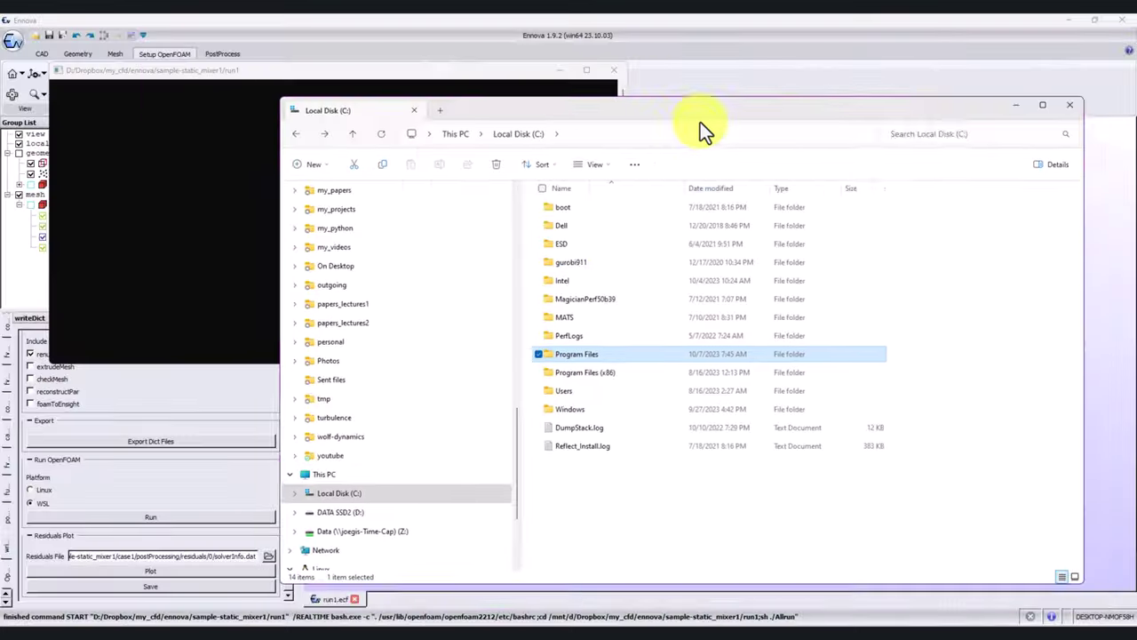
drag(700, 122, 676, 175)
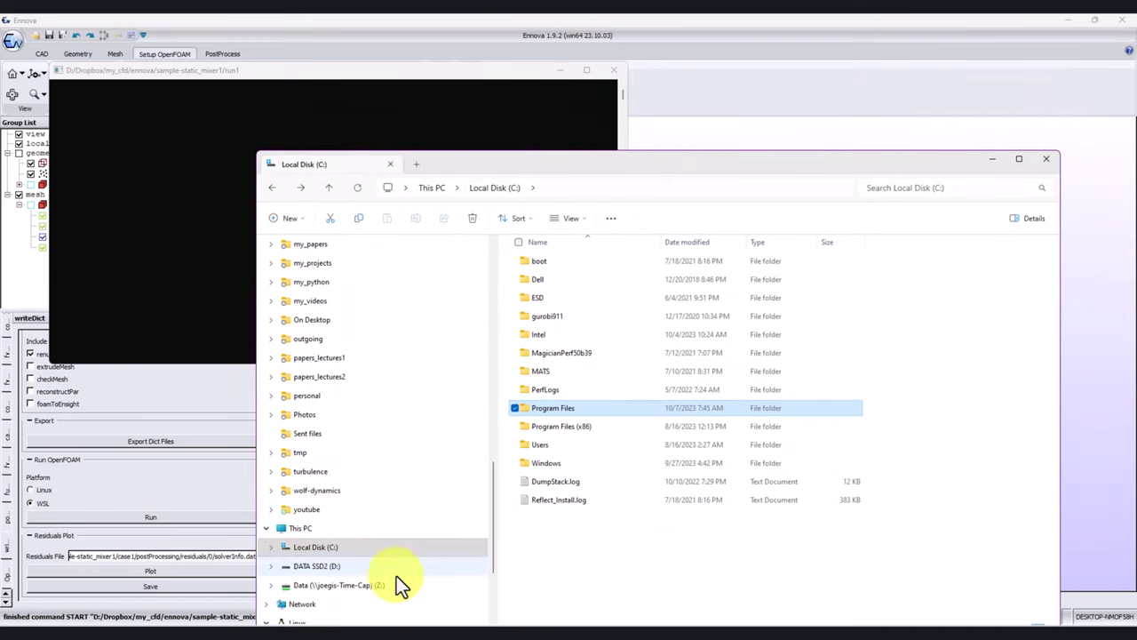
scroll(396, 576, down, 3)
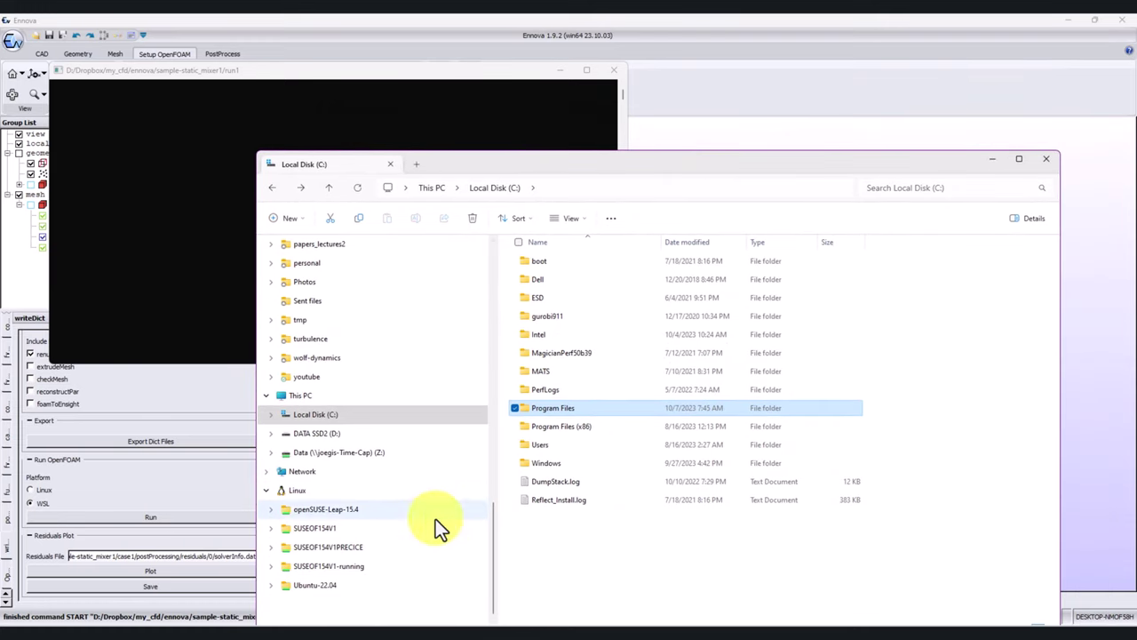
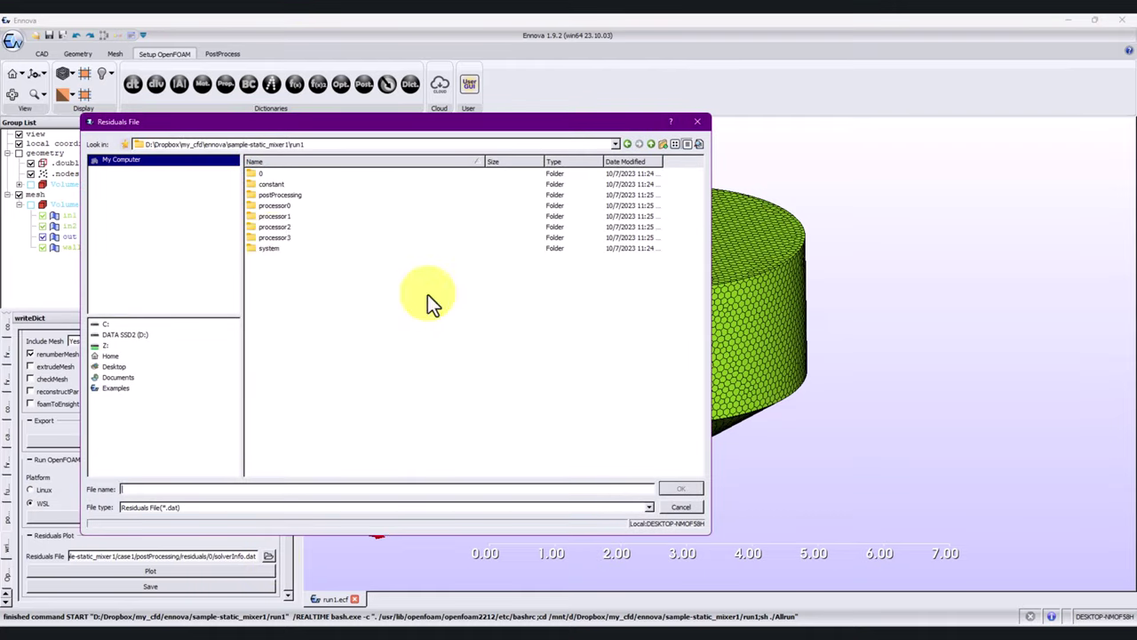
Set the residuals file to solverInfo.dat from the run1 case's postProcessing/residuals results.
double_click(283, 194)
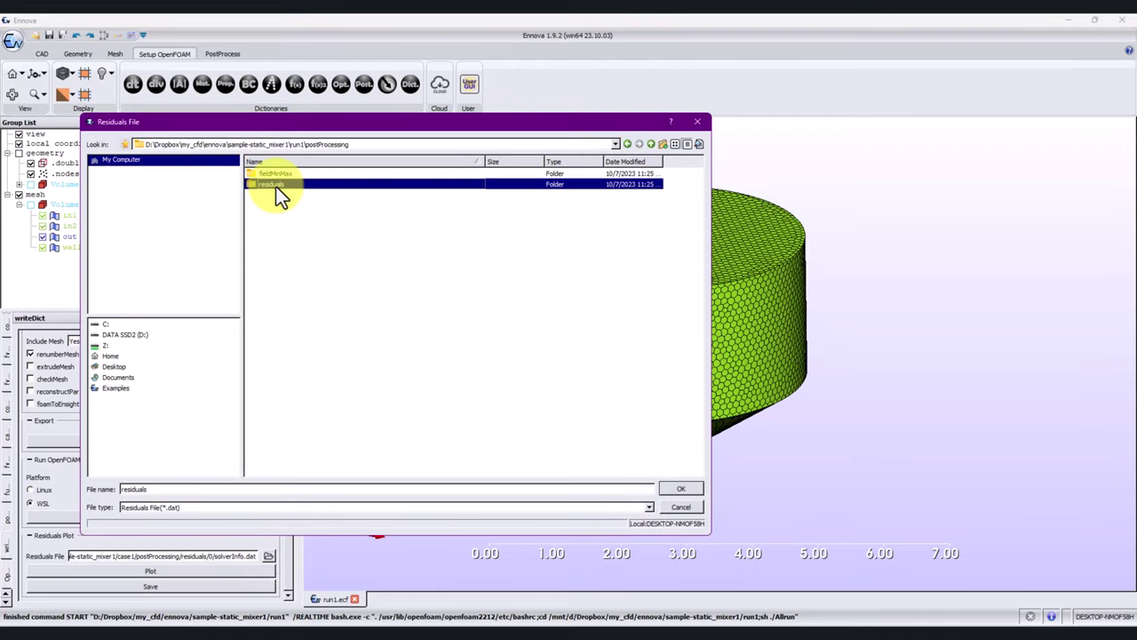
double_click(277, 185)
double_click(262, 176)
double_click(267, 173)
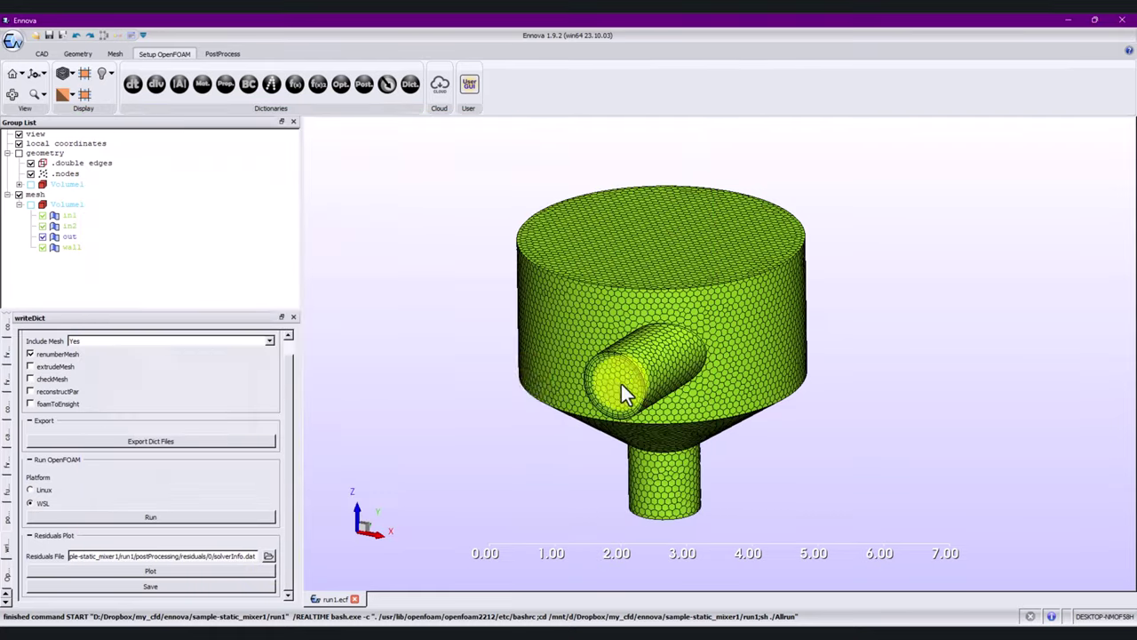
Plot the residuals, then float and resize the 2D graph as a separate window over the mesh view.
click(203, 571)
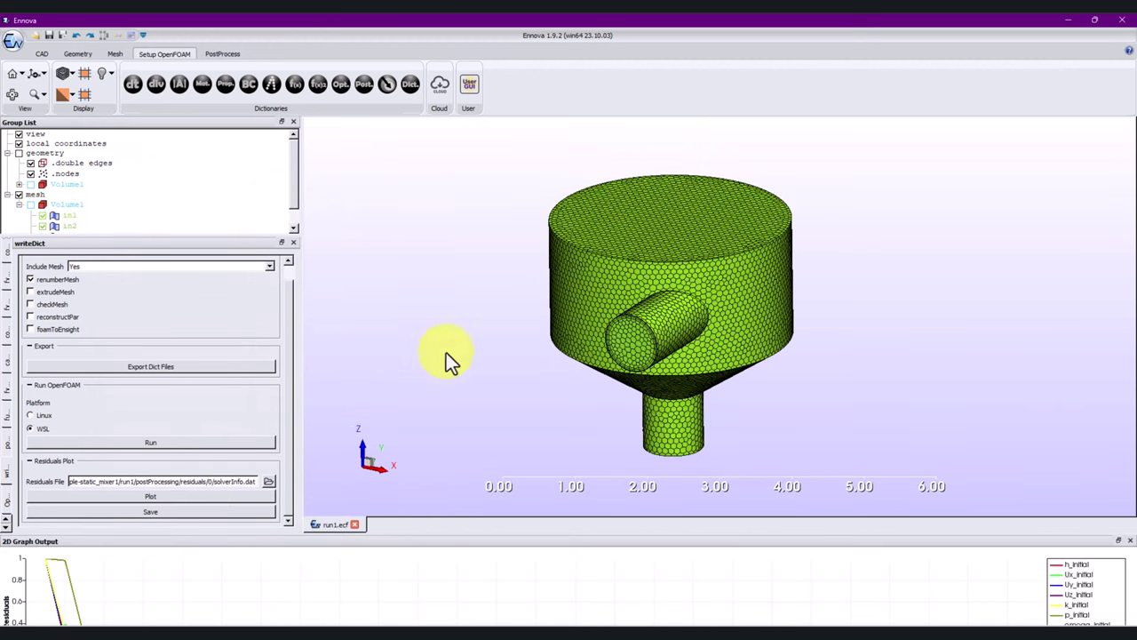
drag(449, 541, 322, 211)
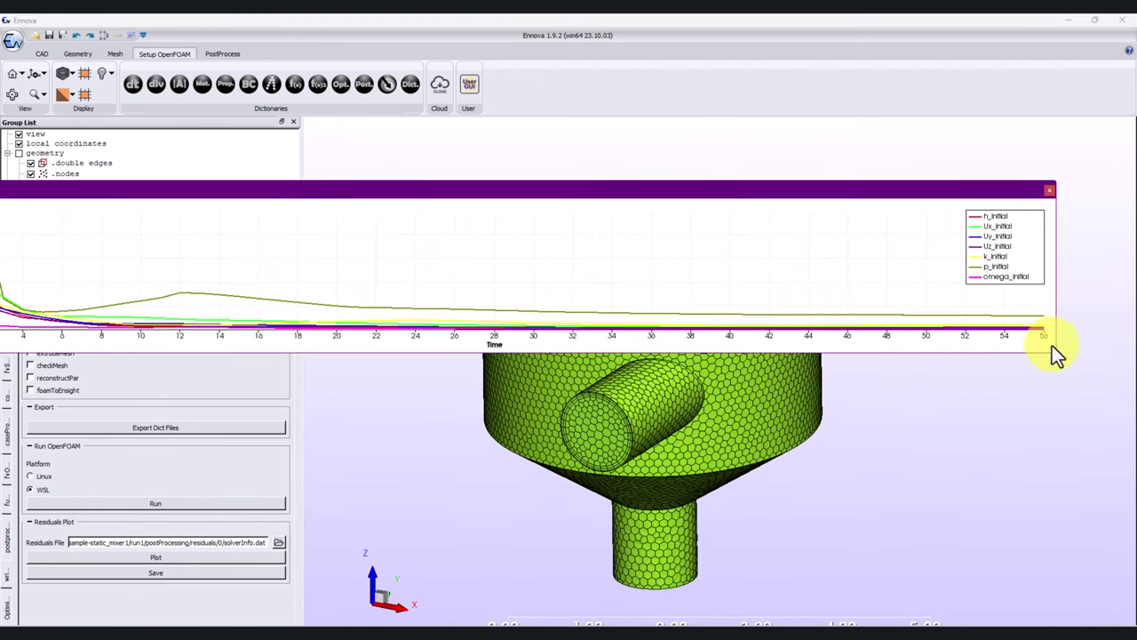
drag(1046, 360, 504, 569)
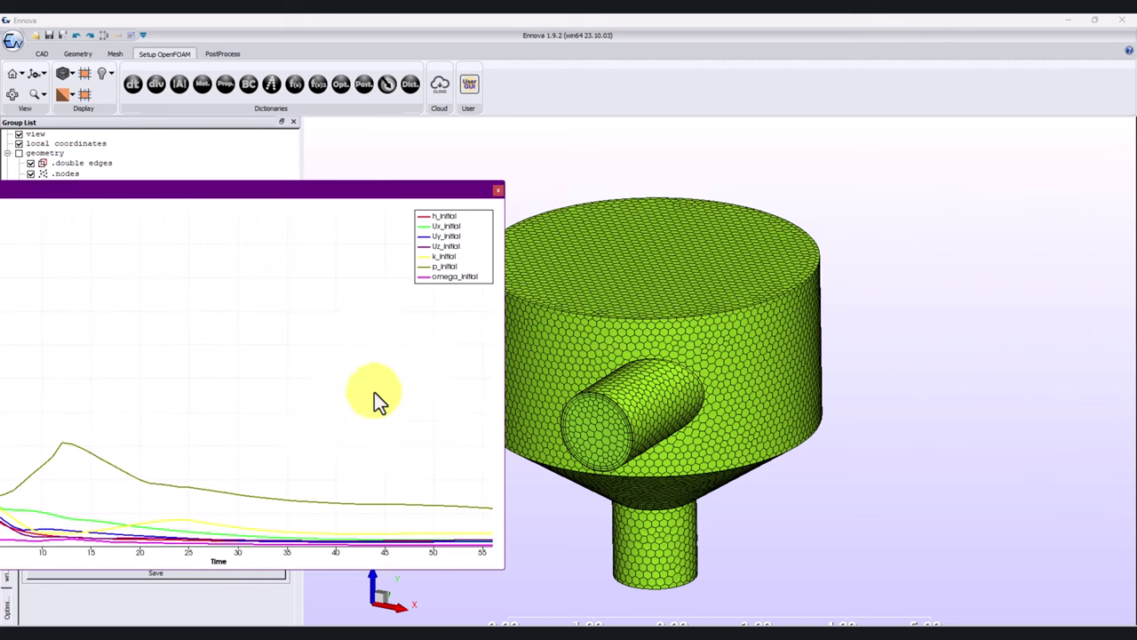
drag(279, 190, 764, 194)
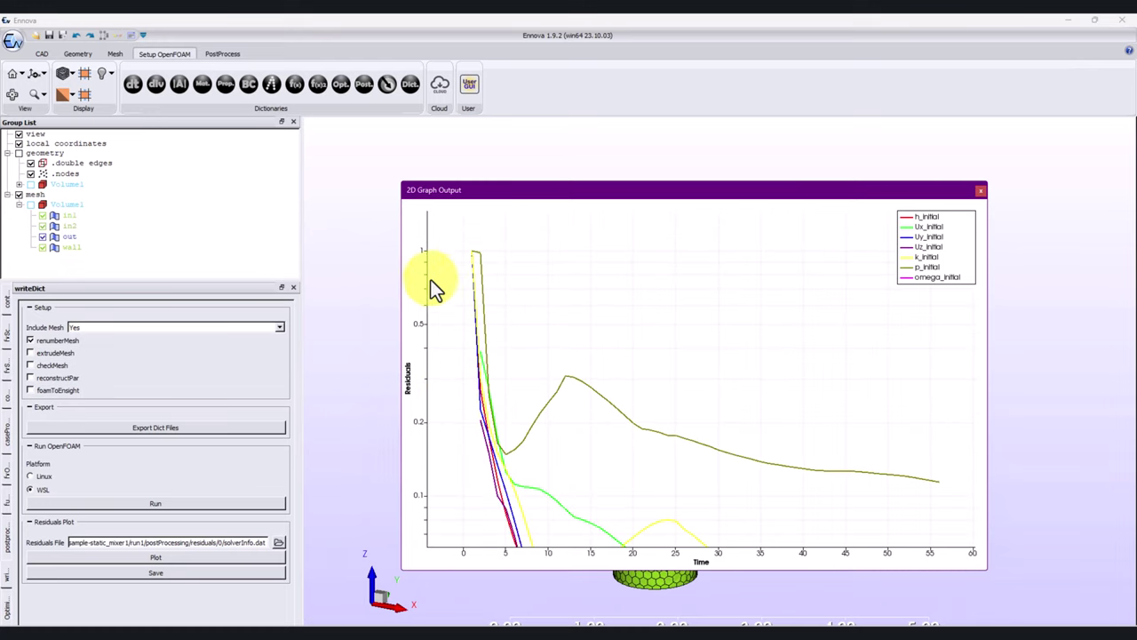
Zoom out the residual graph to examine all the curves, and return to the residuals plot settings.
scroll(504, 340, down, 5)
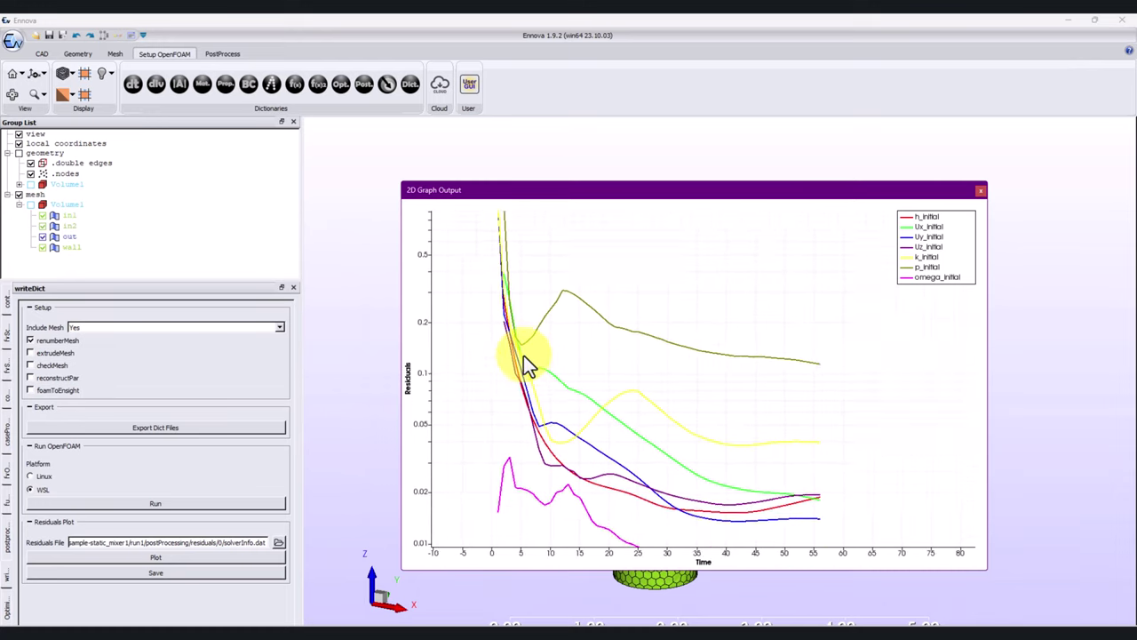
scroll(523, 356, down, 4)
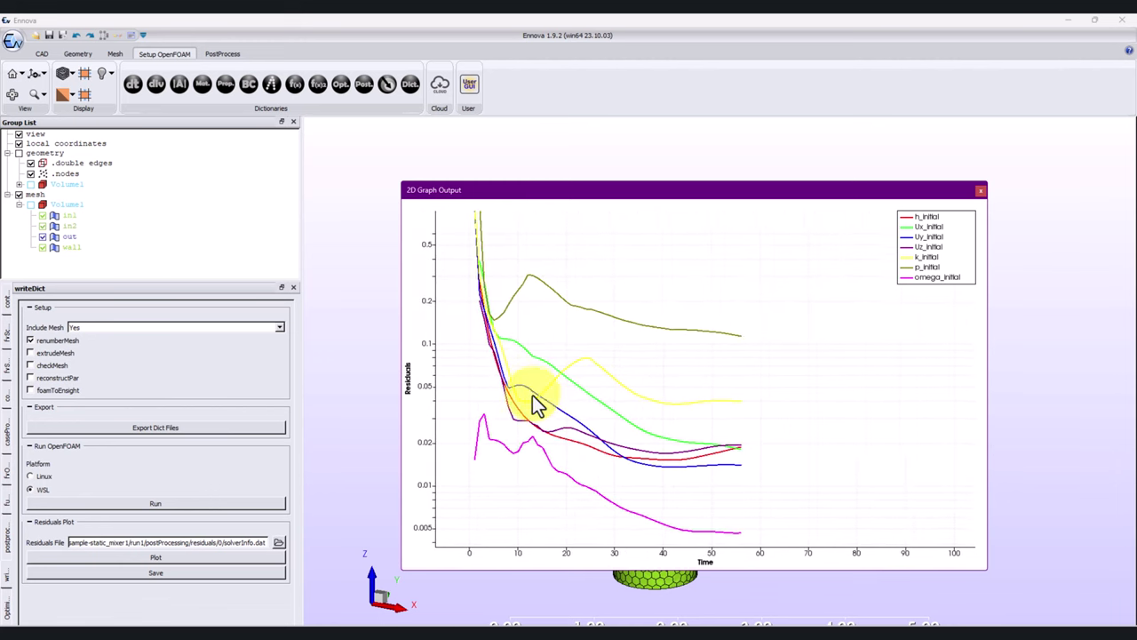
click(151, 540)
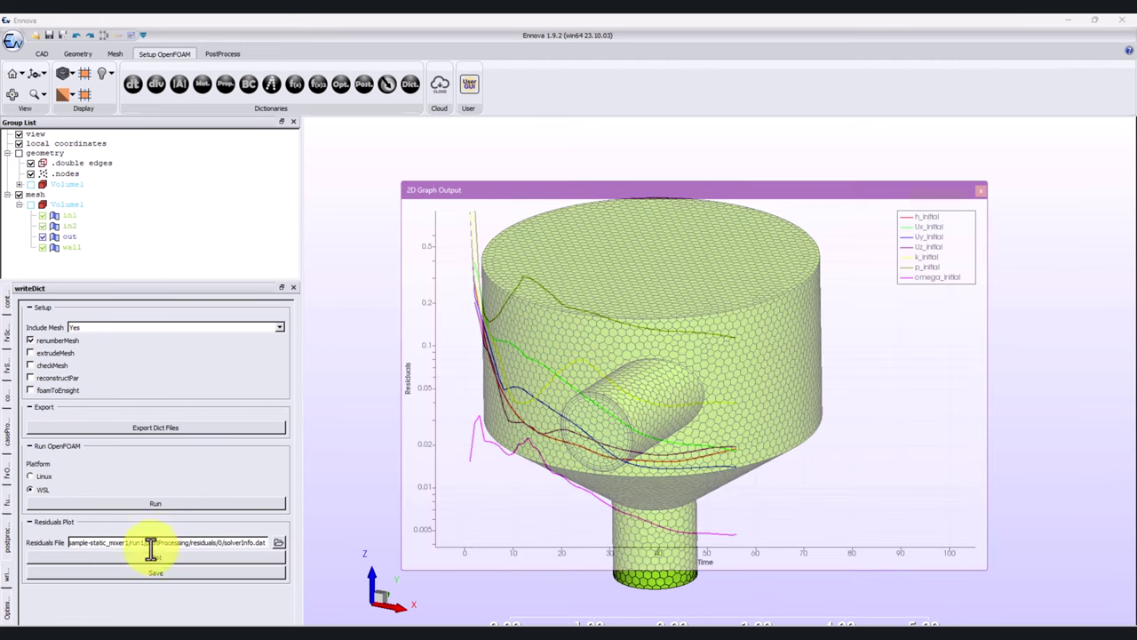
Replot the residuals, and open the run1 case folder in File Explorer to look through its contents.
click(203, 557)
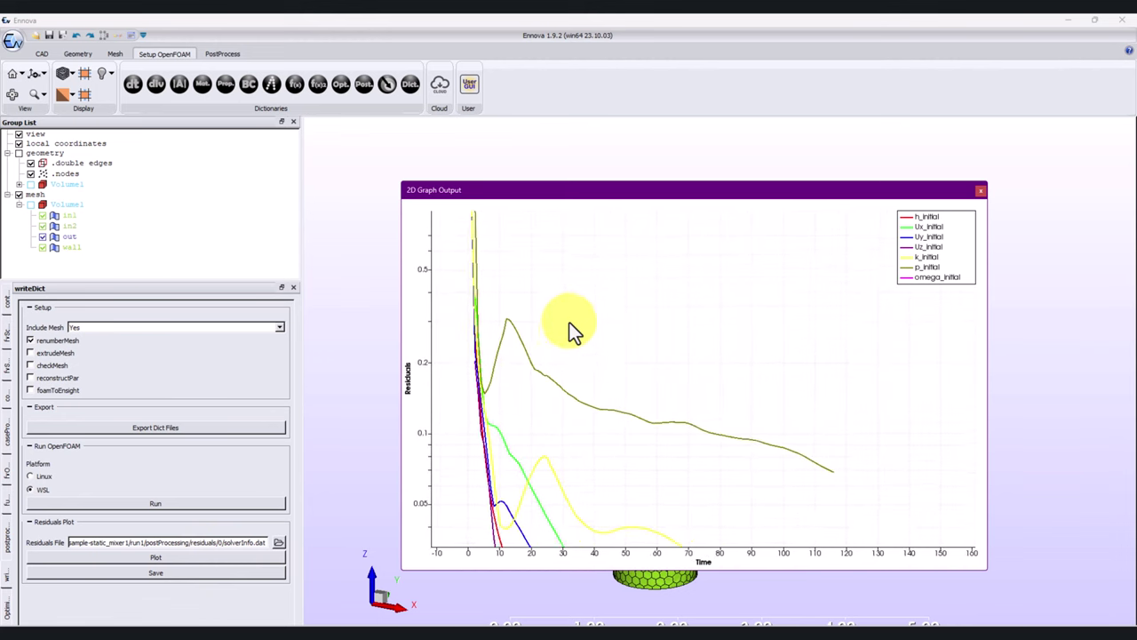
click(206, 627)
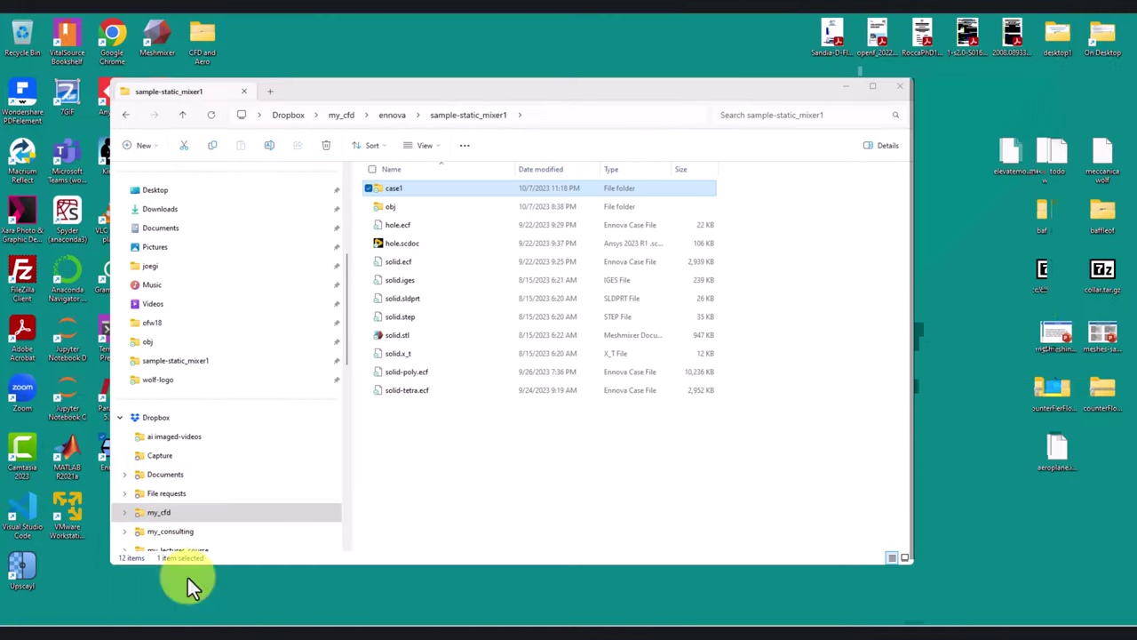
click(187, 578)
click(397, 191)
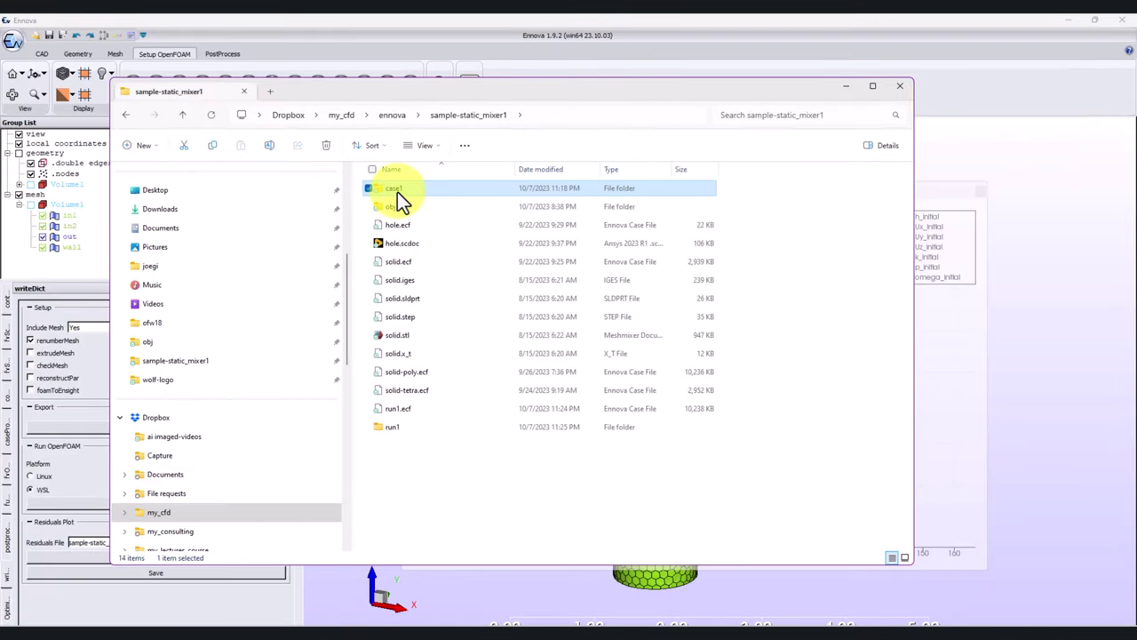
double_click(397, 192)
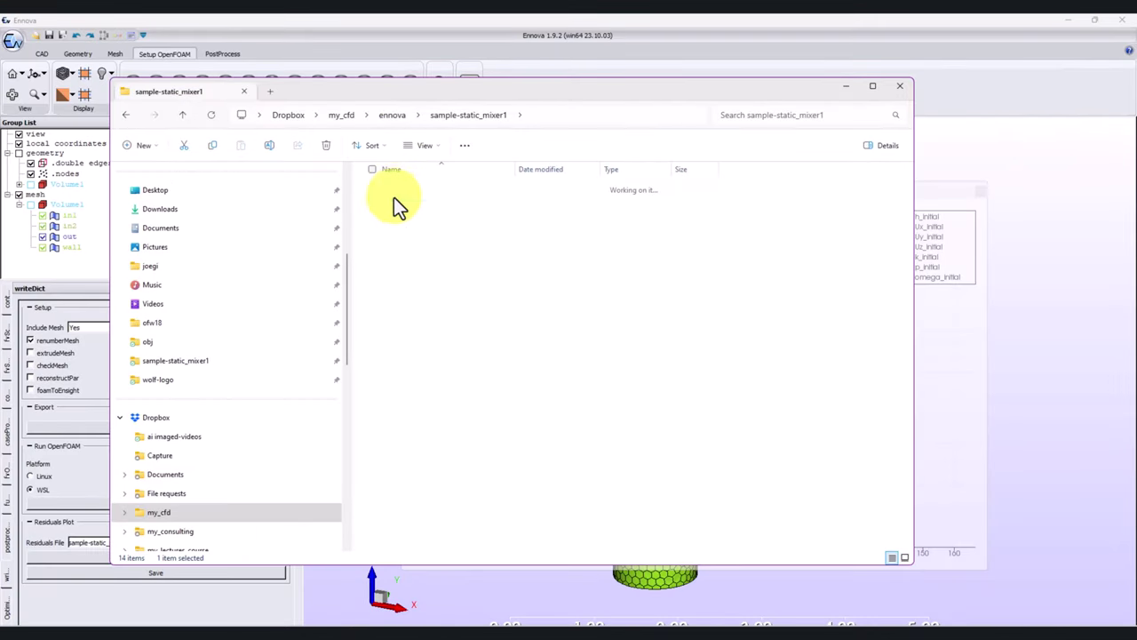
click(182, 115)
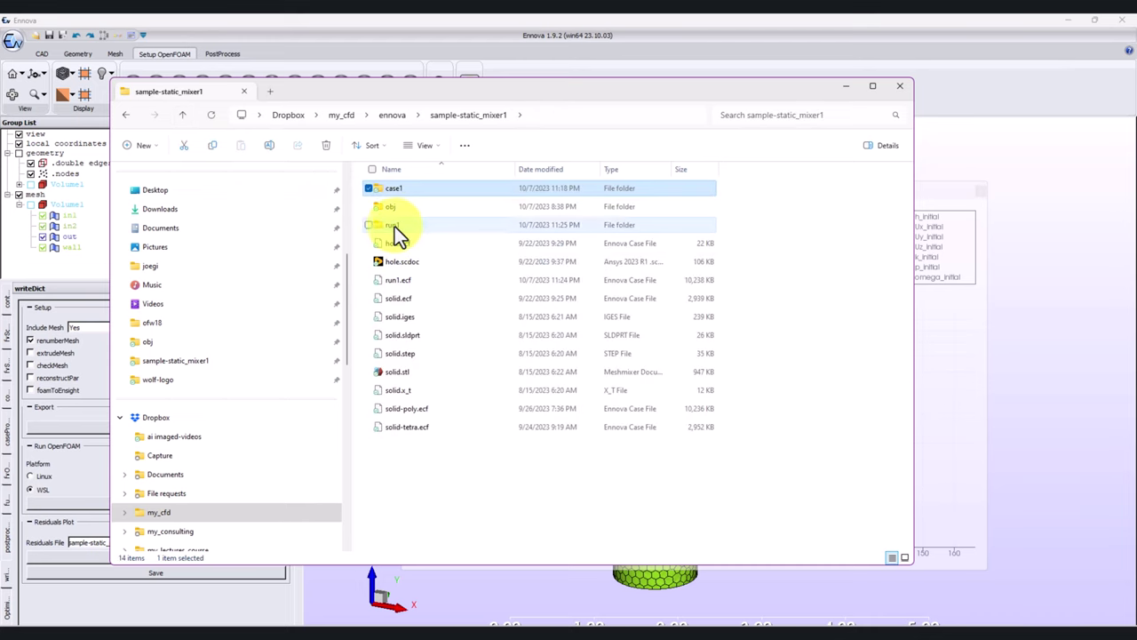
click(395, 227)
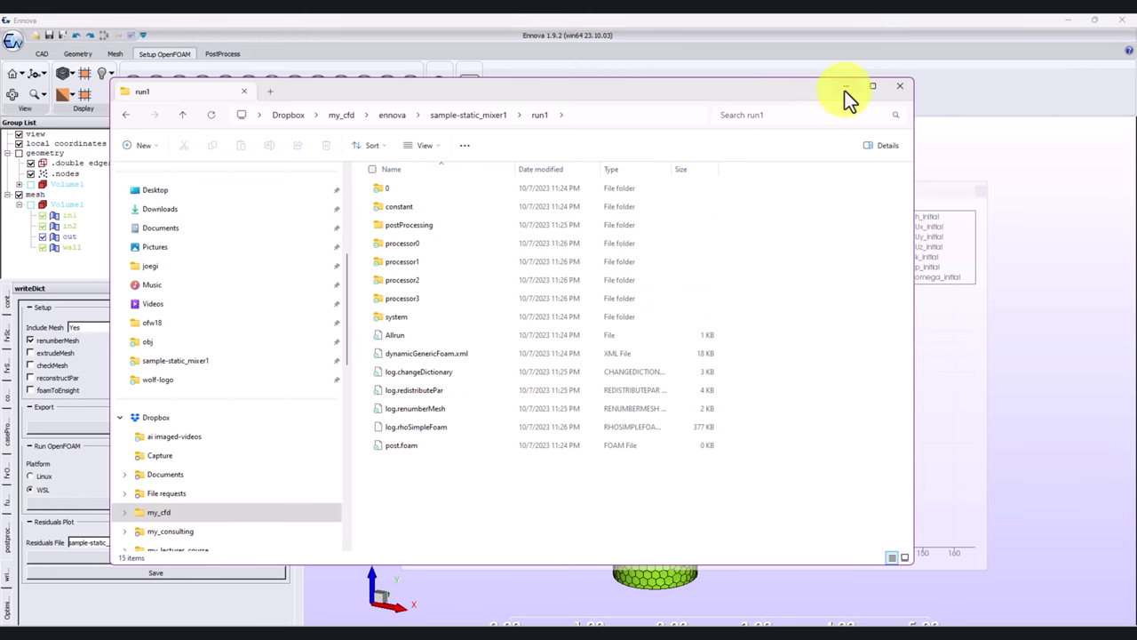
click(845, 89)
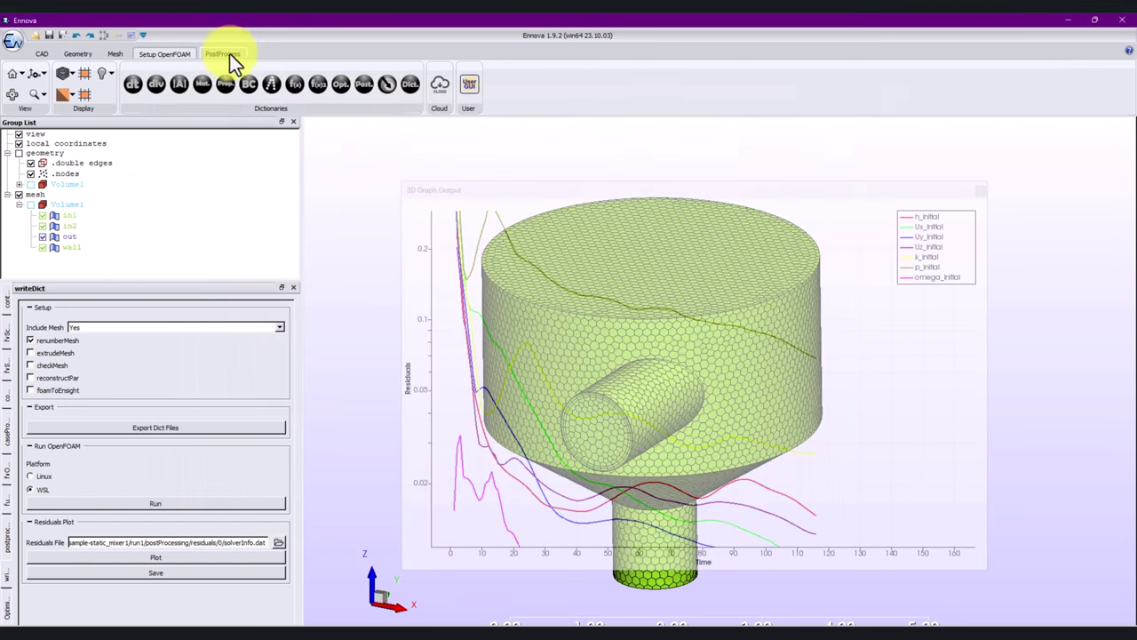
Shrink and move the Ennova window aside to reach the desktop and launch ParaView 5.11.0.
drag(371, 30, 544, 74)
click(557, 71)
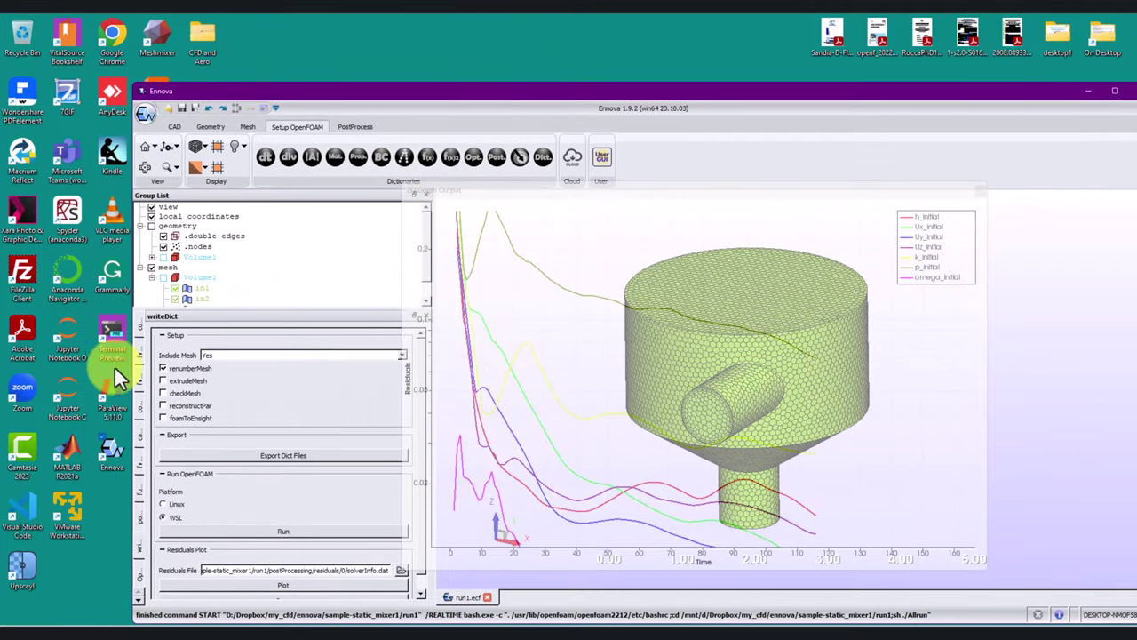
click(111, 403)
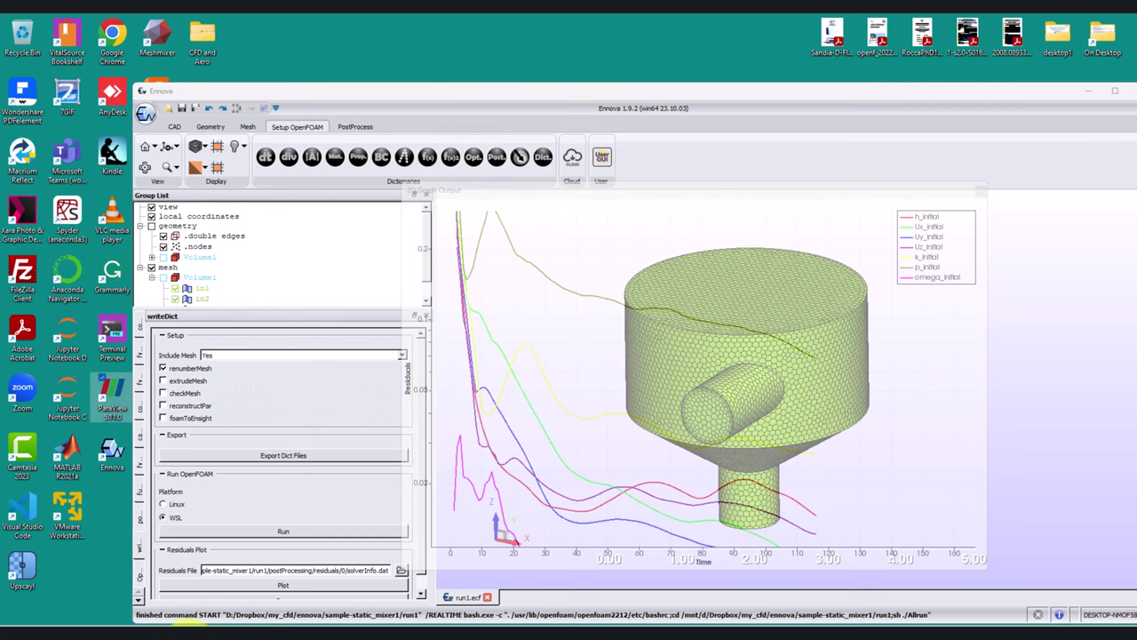
Switch to File Explorer, copy the full path of the run1 folder and minimize the window.
mouse_move(203, 623)
click(186, 593)
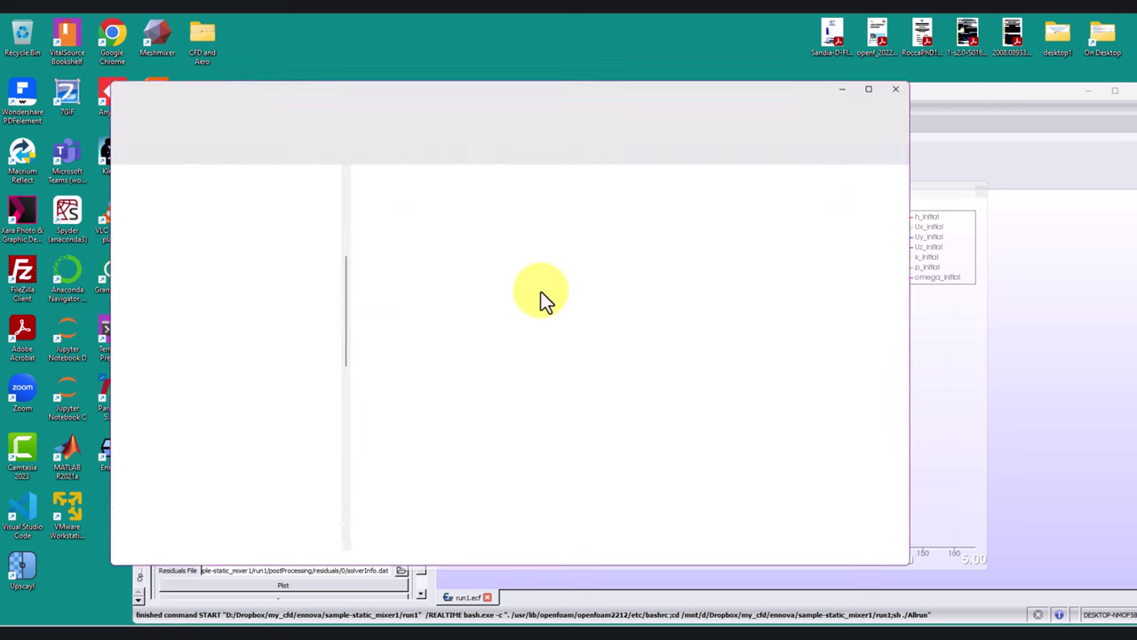
click(613, 117)
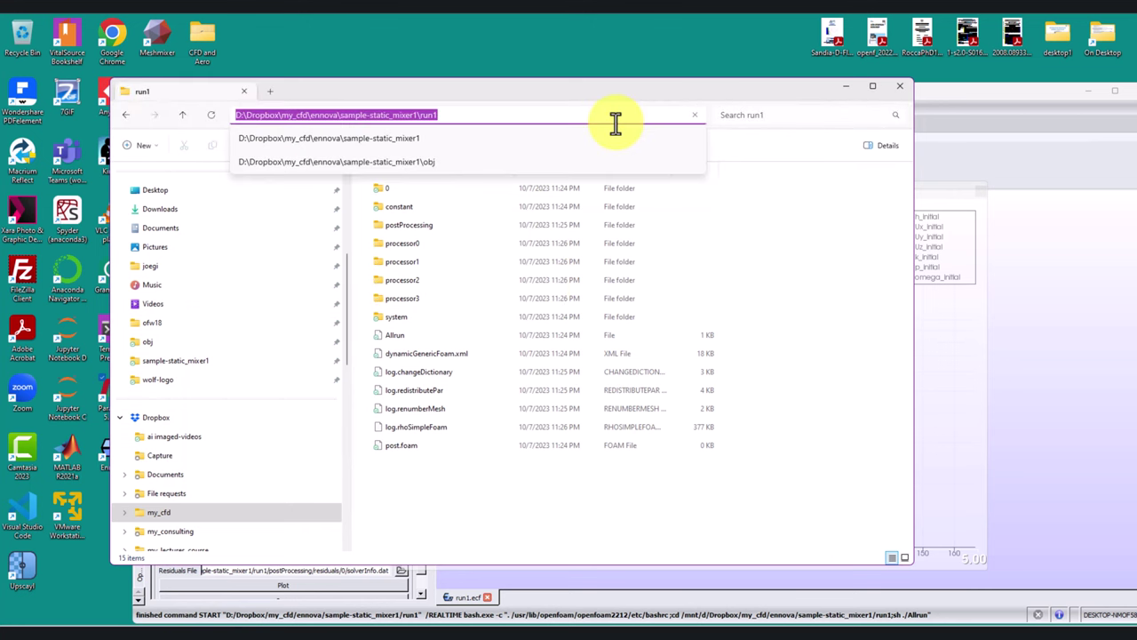
click(846, 86)
Maximize the Ennova window again, minimize the solver console and replot the residuals from solverInfo.dat.
drag(921, 89, 938, 81)
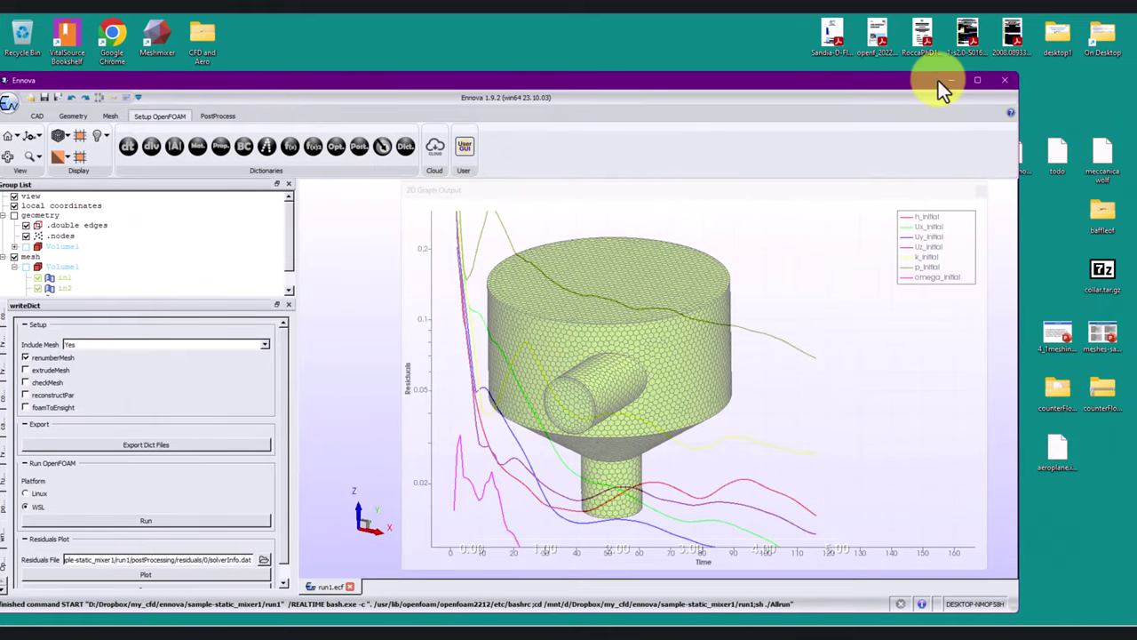
click(977, 81)
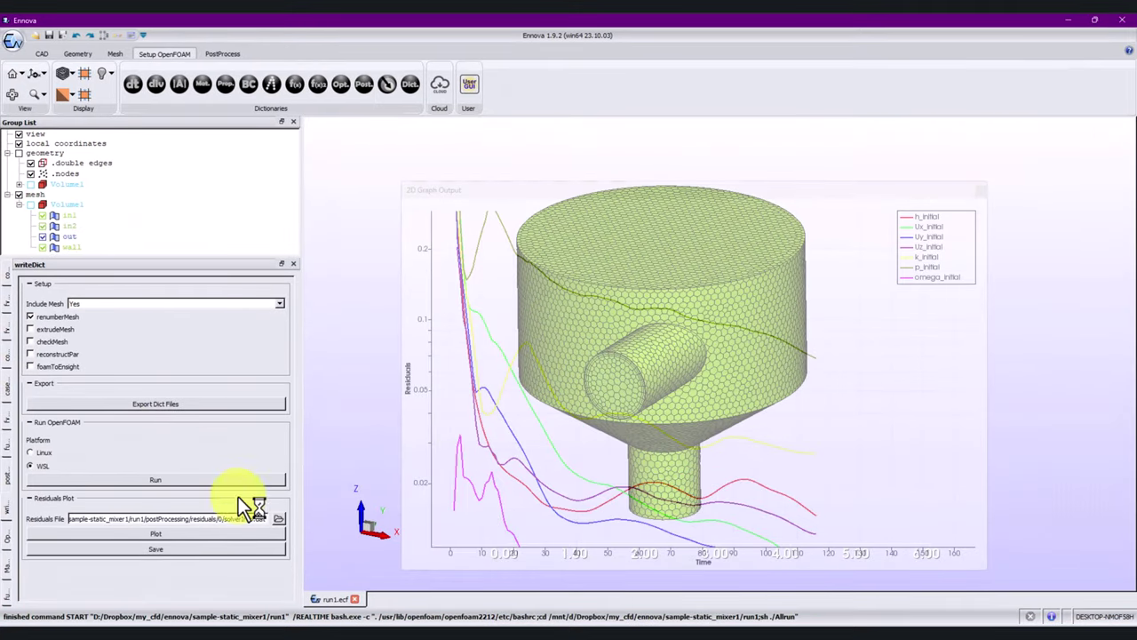
click(213, 535)
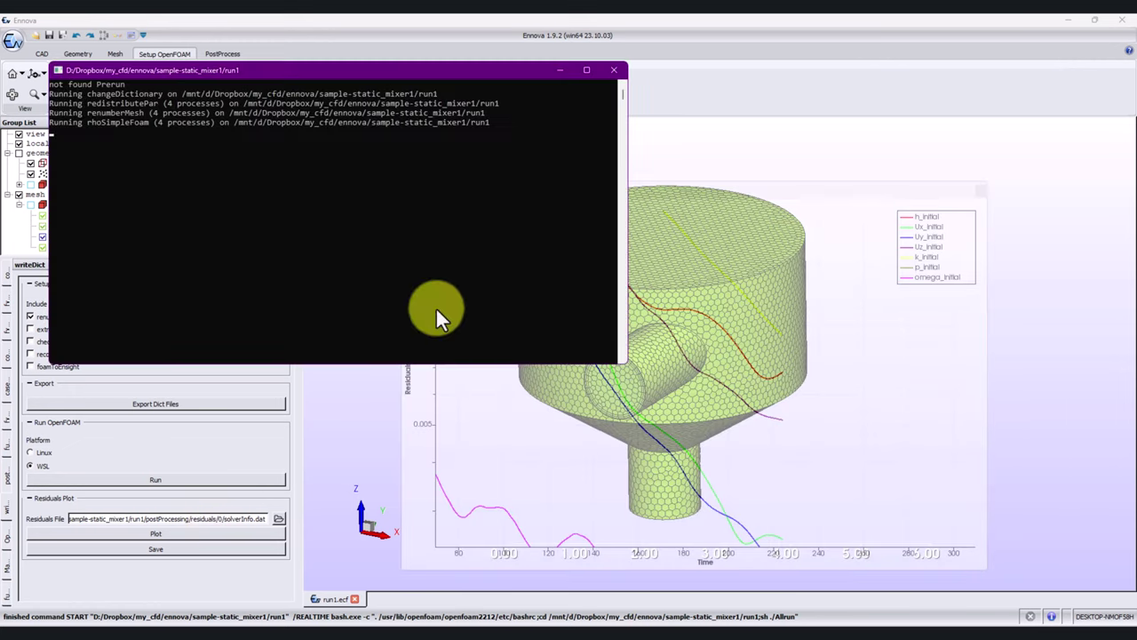
click(557, 69)
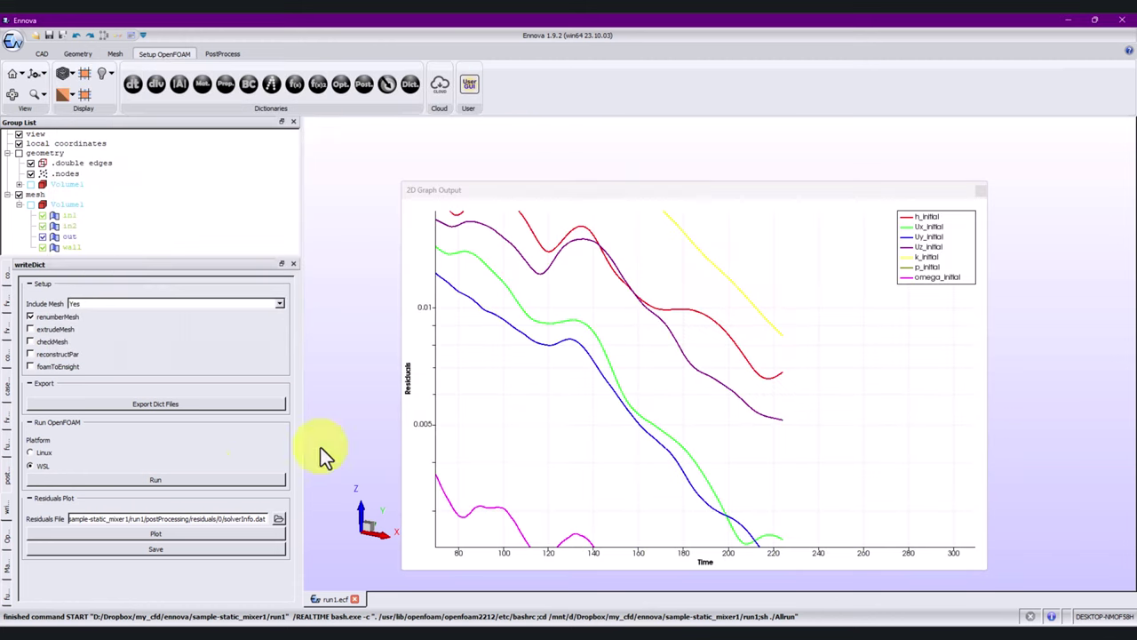
click(158, 536)
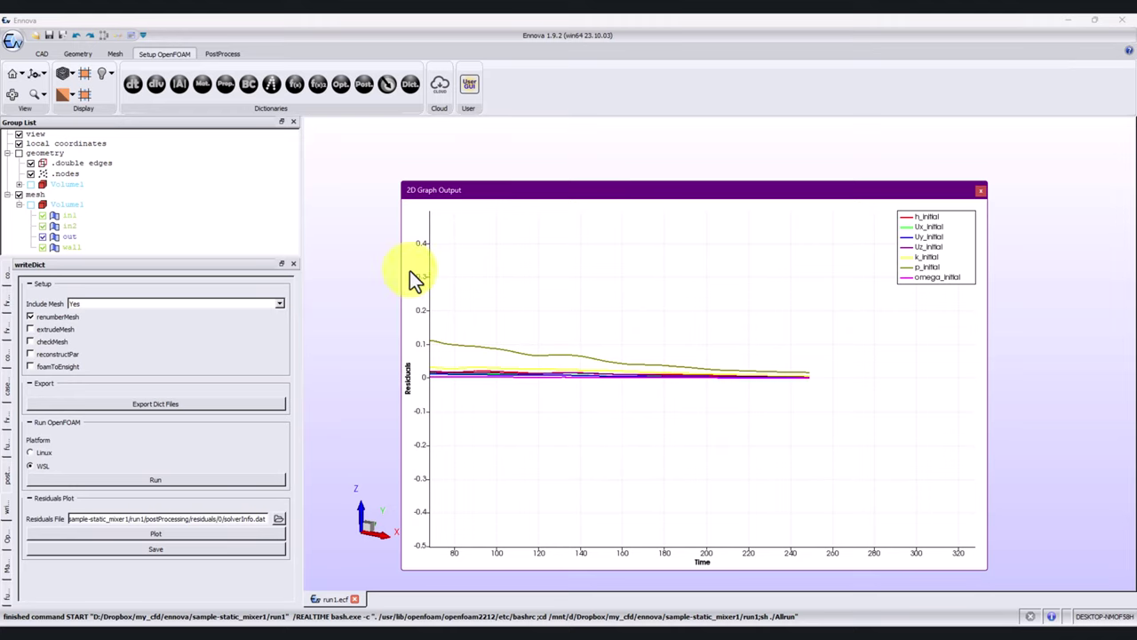
Zoom and pan the residual graph to examine the curves, and close the graph window.
mouse_move(450, 384)
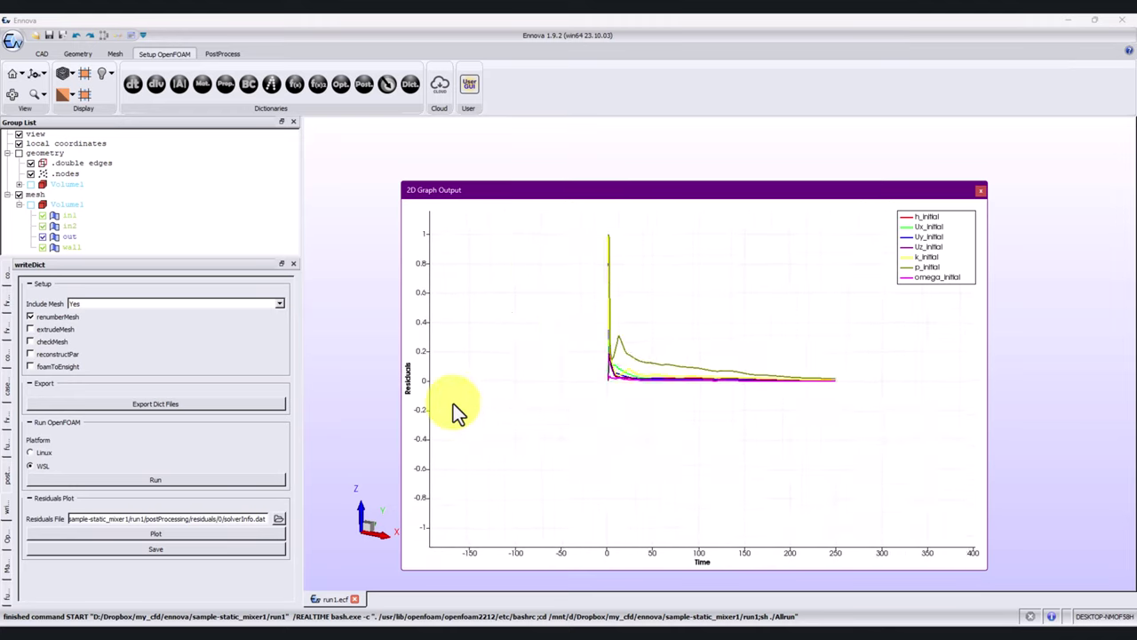
drag(630, 392, 466, 477)
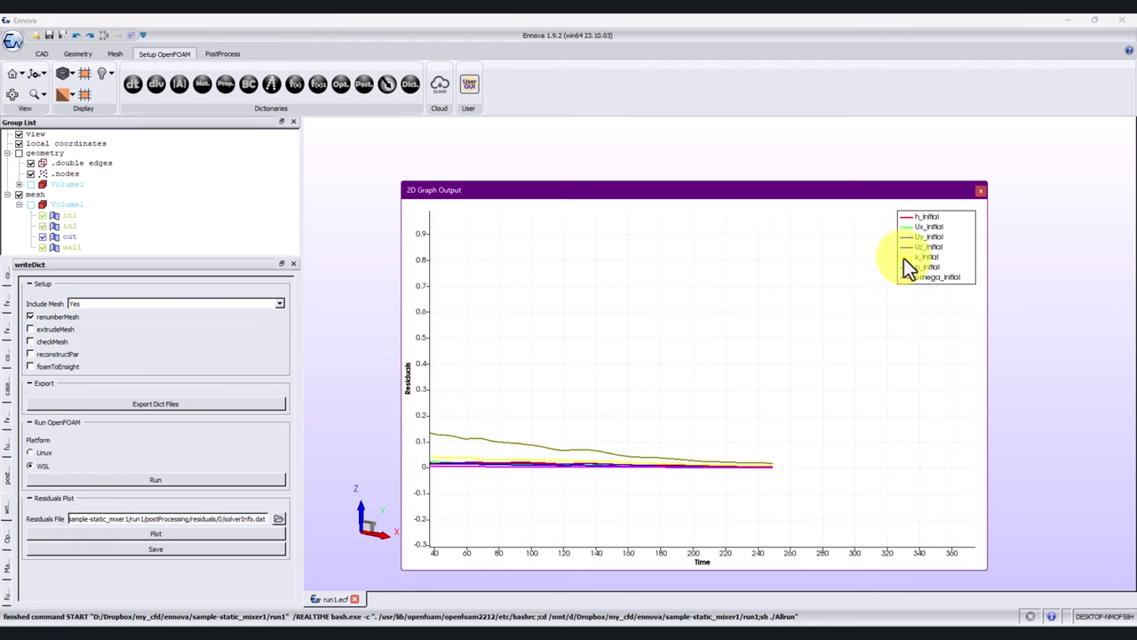
click(981, 188)
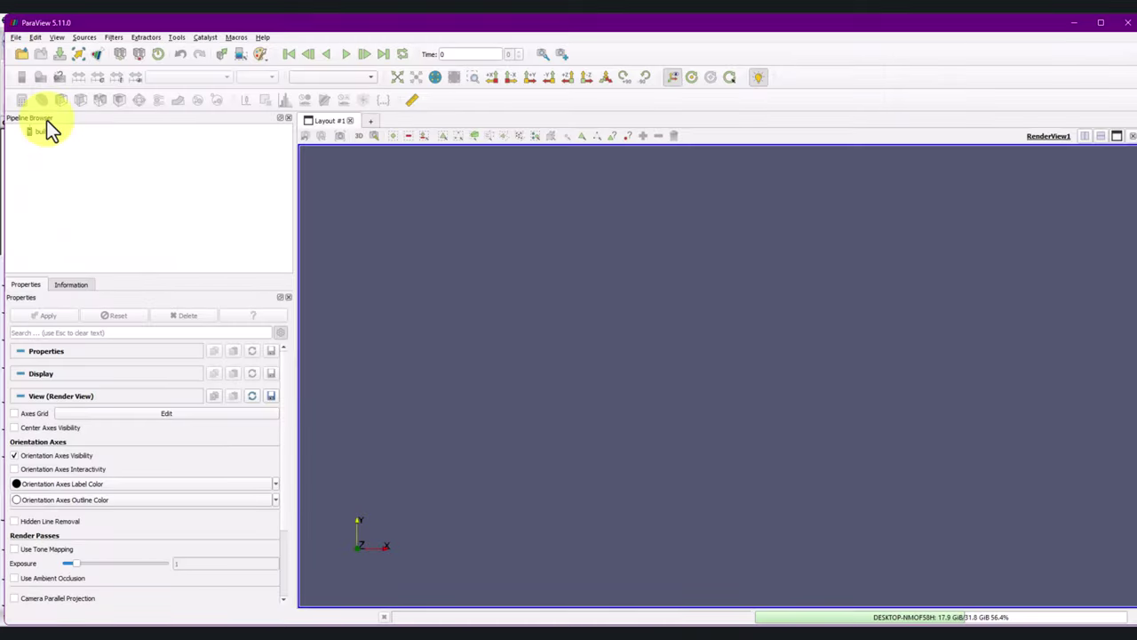
In ParaView, open post.foam from D:/Dropbox/my_cfd/ennova/sample-static_mixer1/run1 and apply the reader to load the mixer.
click(22, 55)
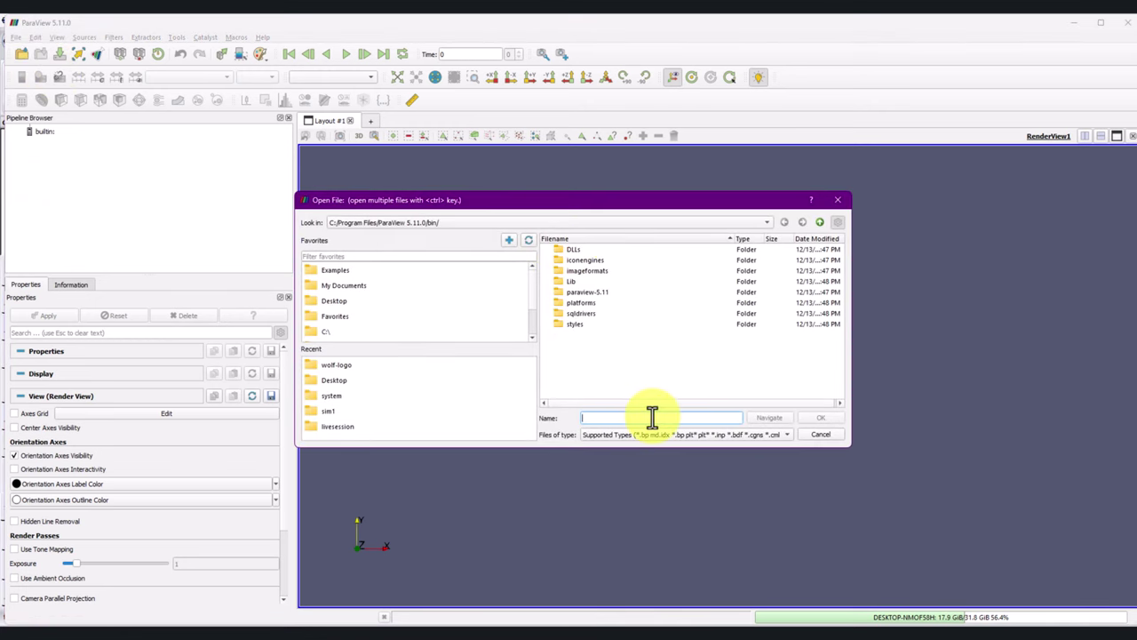
text(D:/Dropbox/my_cfd/ennova/sample-static_mixer1/run1)
key(Return)
click(580, 315)
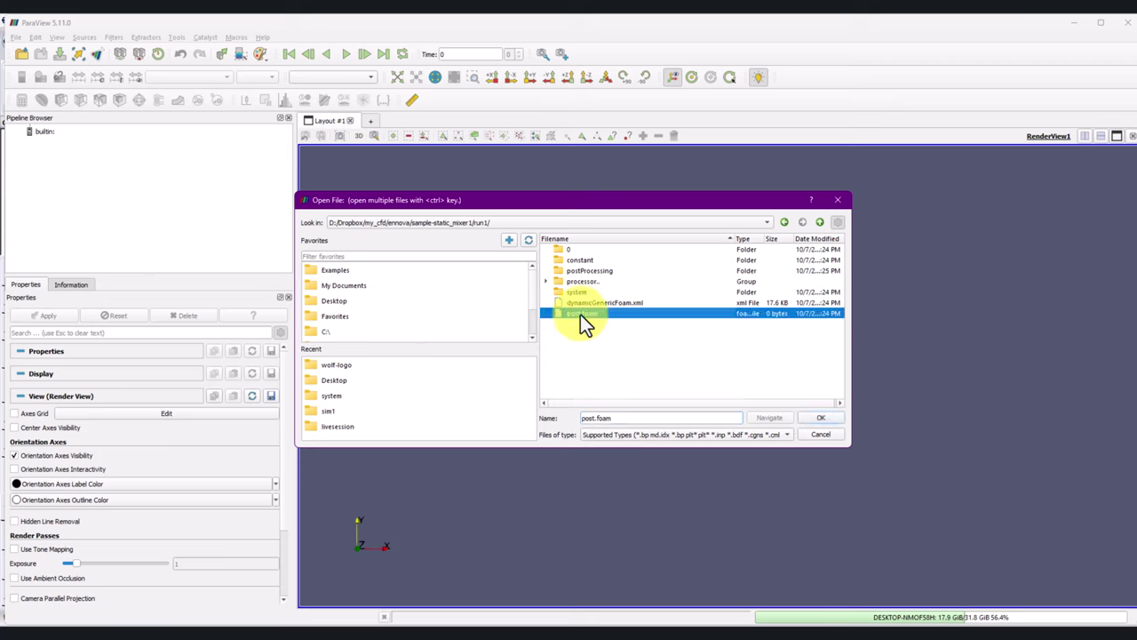
double_click(580, 315)
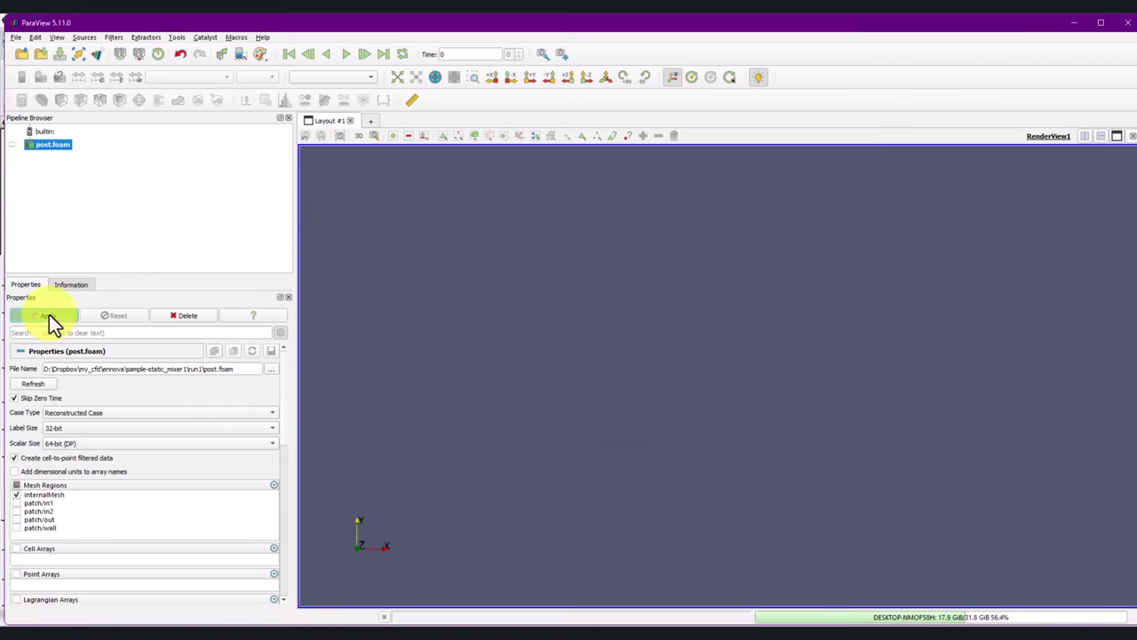
click(49, 316)
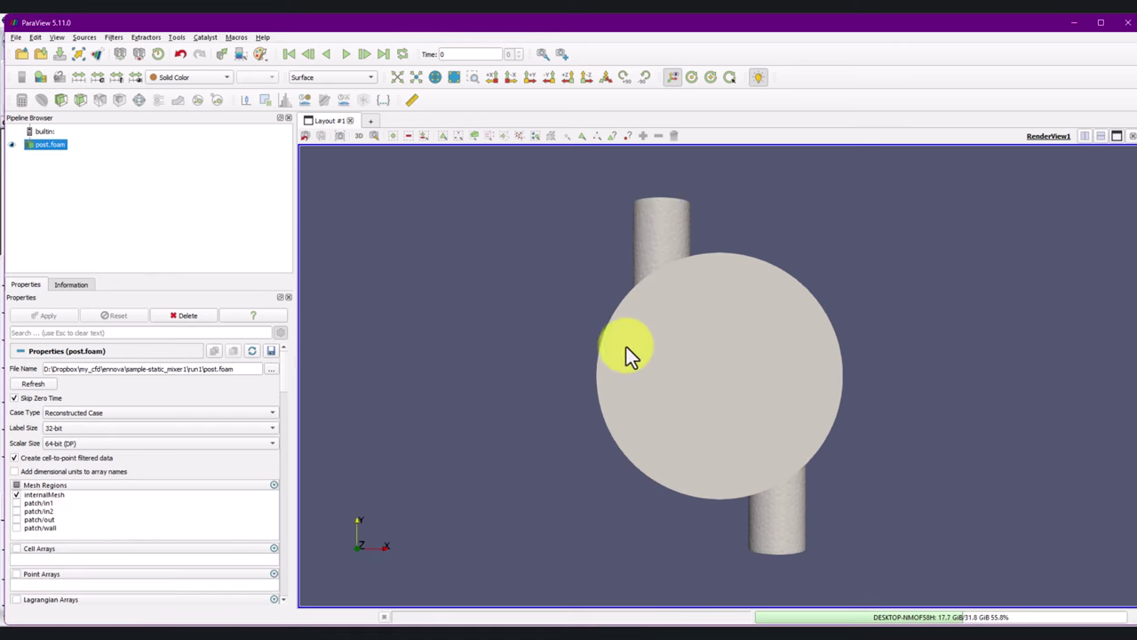
Create a plane slice through the middle of the mixer with the normal set along X (1, 0, 0).
drag(687, 435, 688, 440)
drag(648, 404, 604, 392)
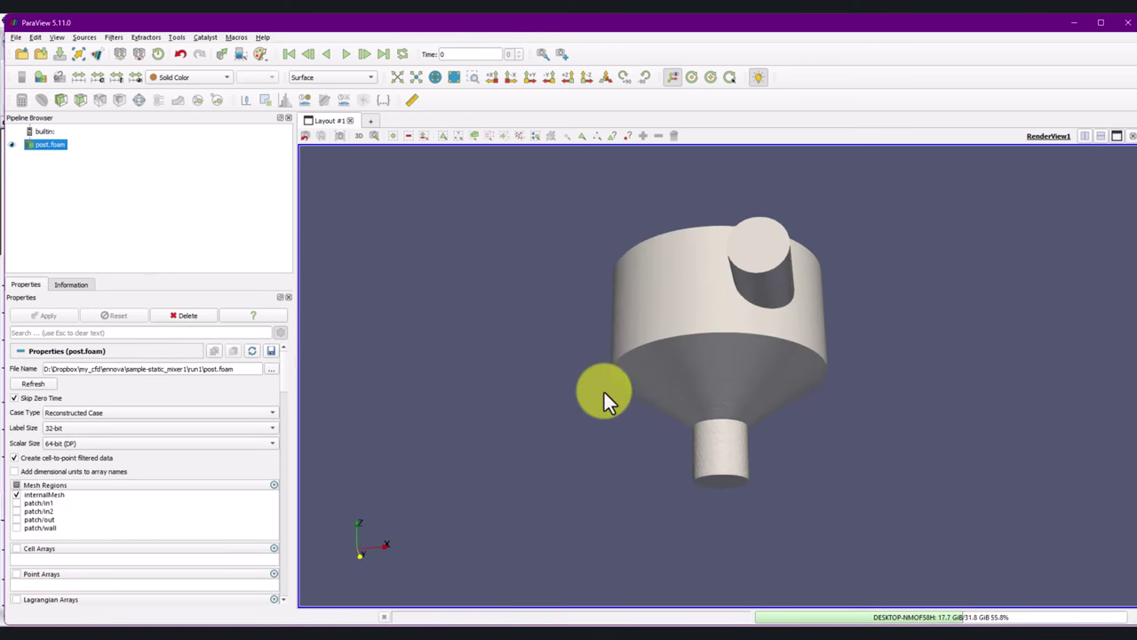
drag(658, 359, 659, 364)
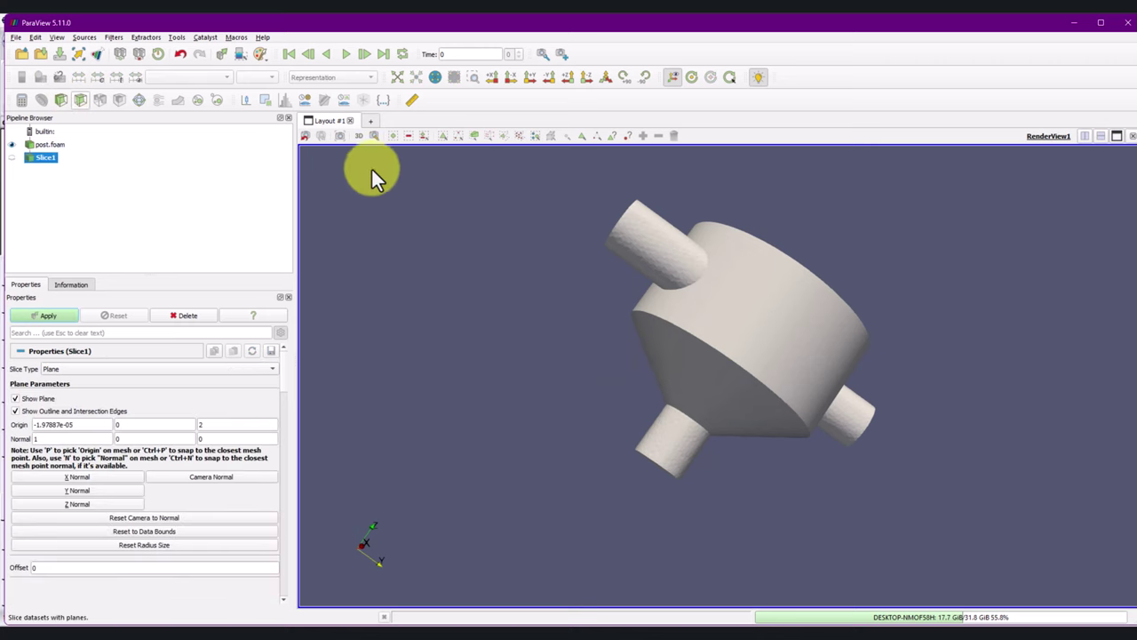
drag(392, 224, 300, 356)
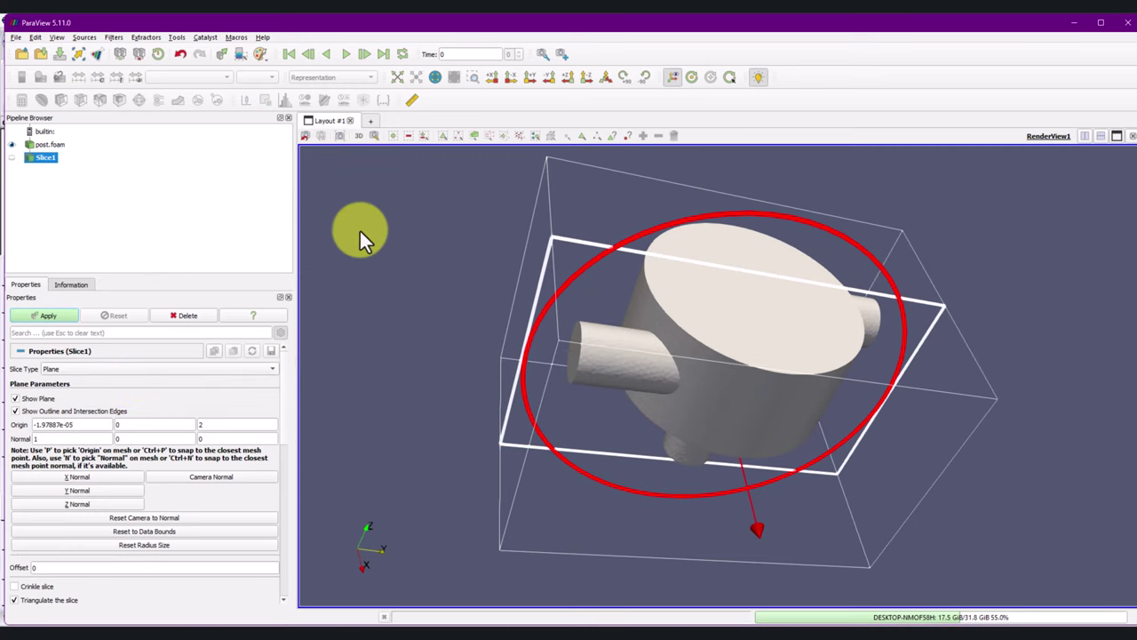
click(60, 315)
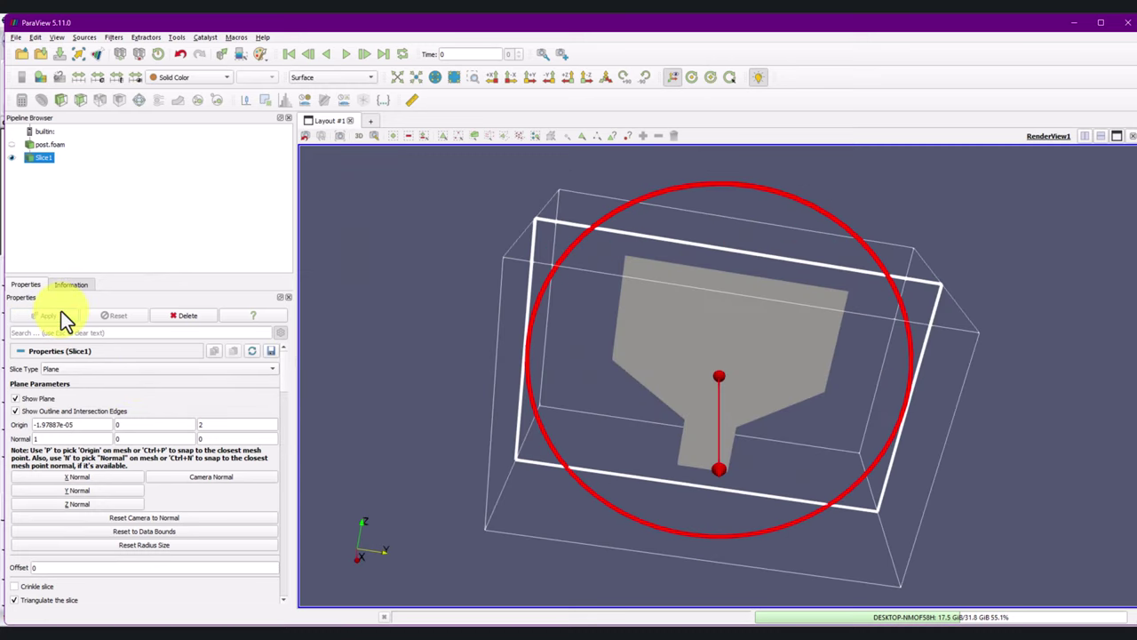
Set the case type of post.foam to Decomposed Case and apply it so the result fields load.
click(221, 83)
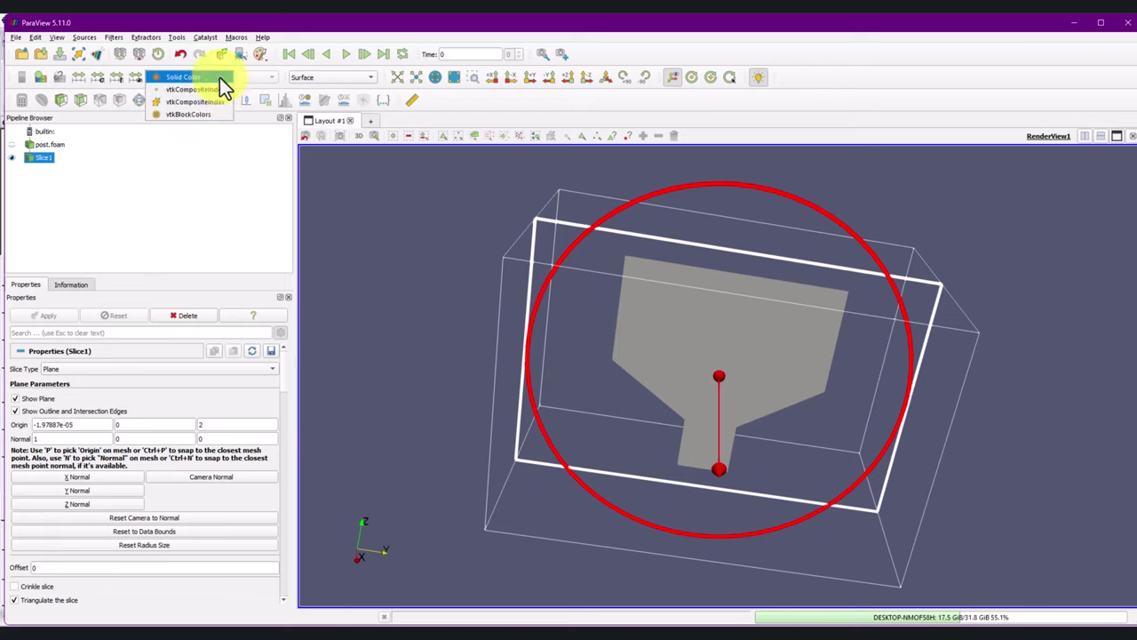
click(48, 149)
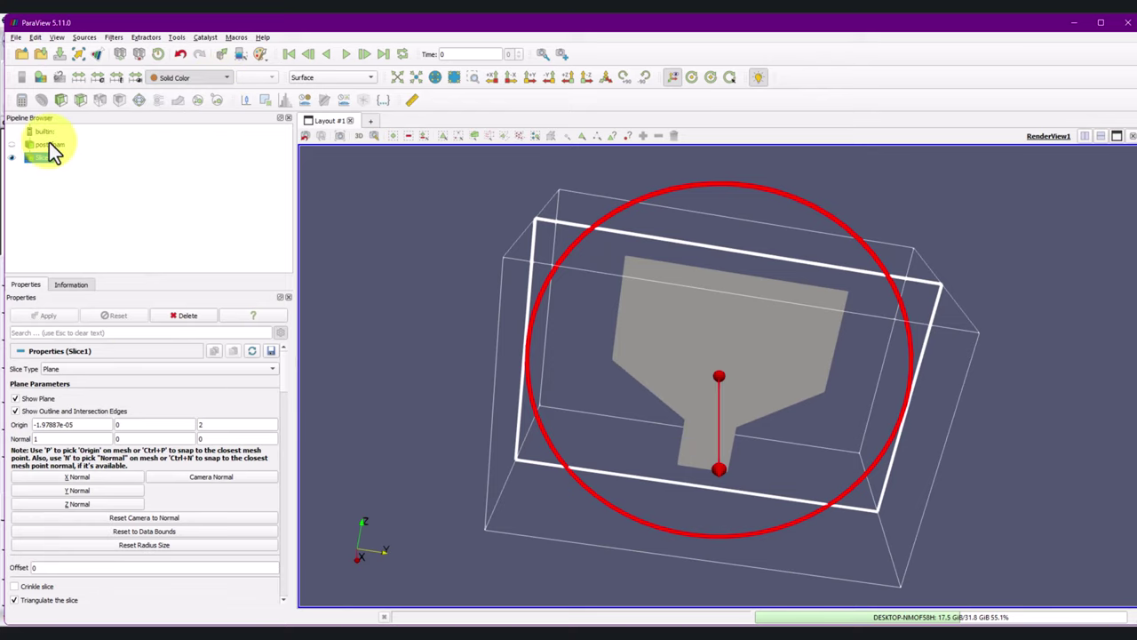
click(49, 144)
click(269, 414)
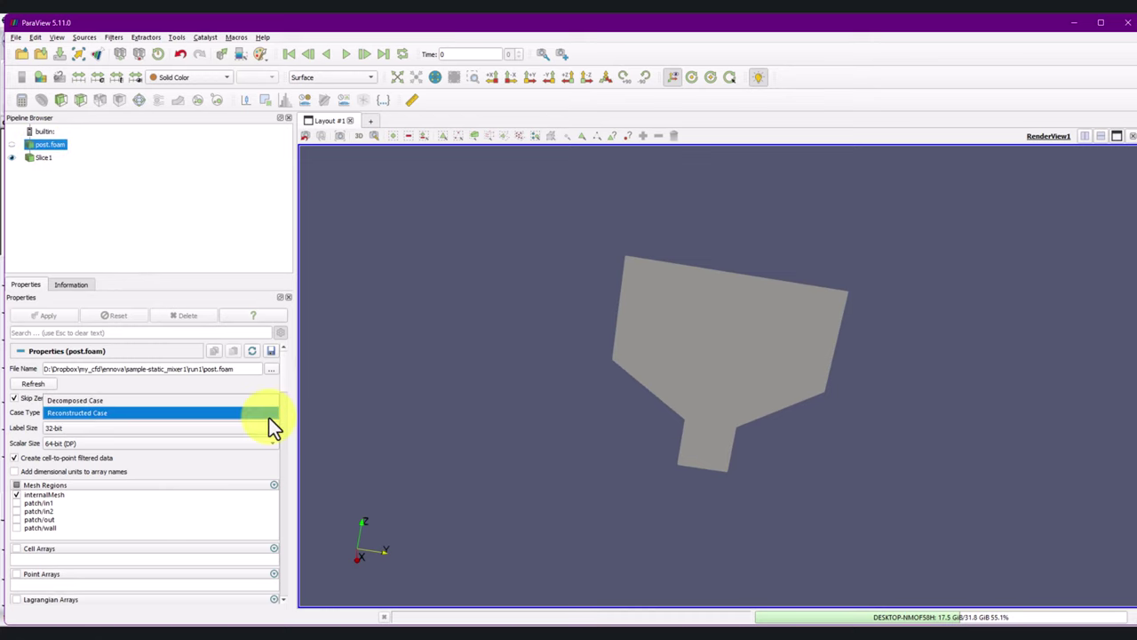
click(129, 401)
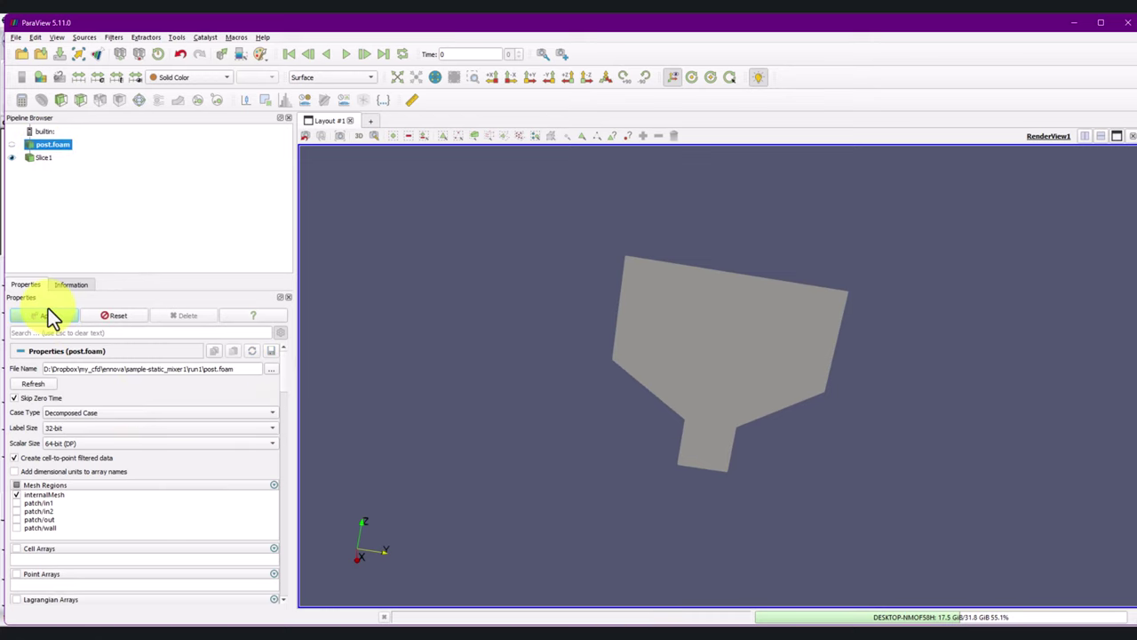
click(48, 315)
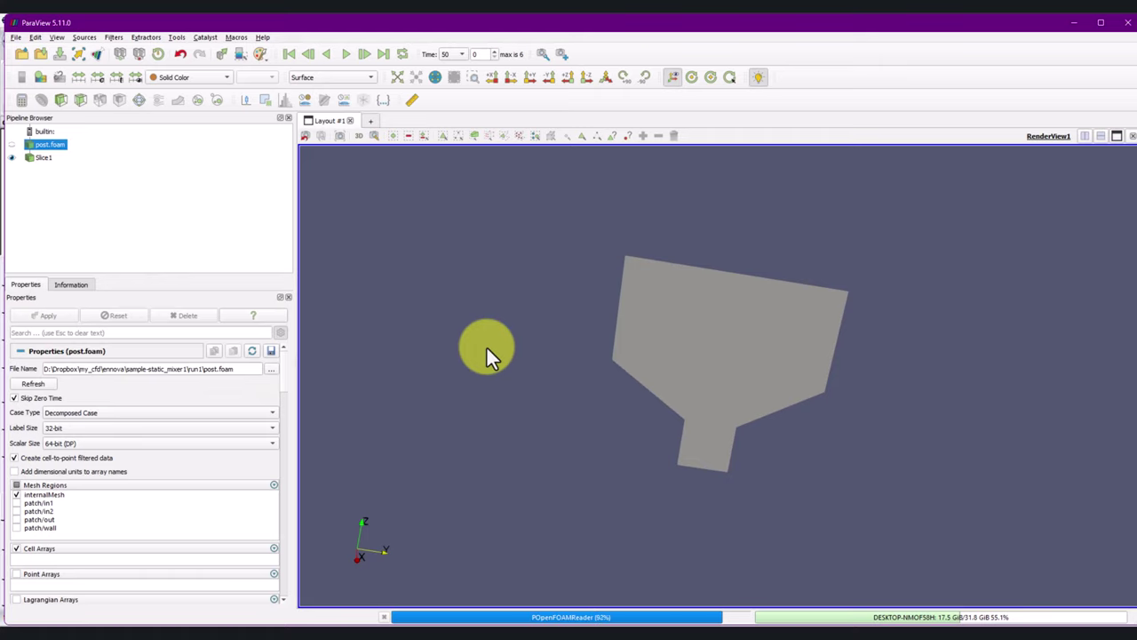
Advance the results to the last time step and select the slice in the pipeline.
click(220, 80)
click(178, 107)
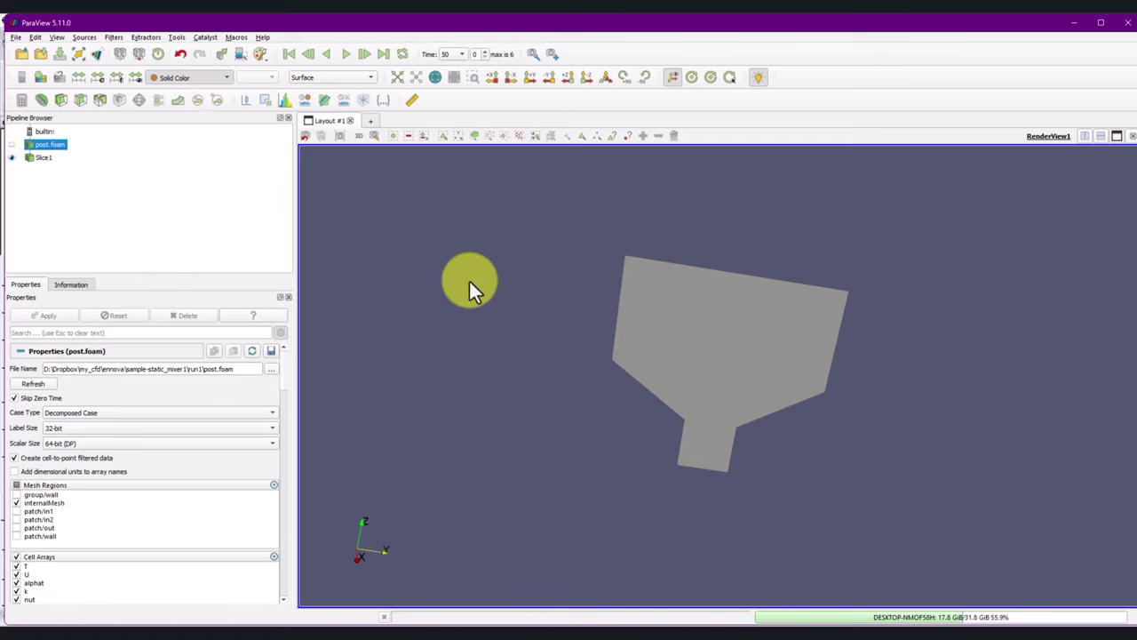
click(383, 54)
click(38, 158)
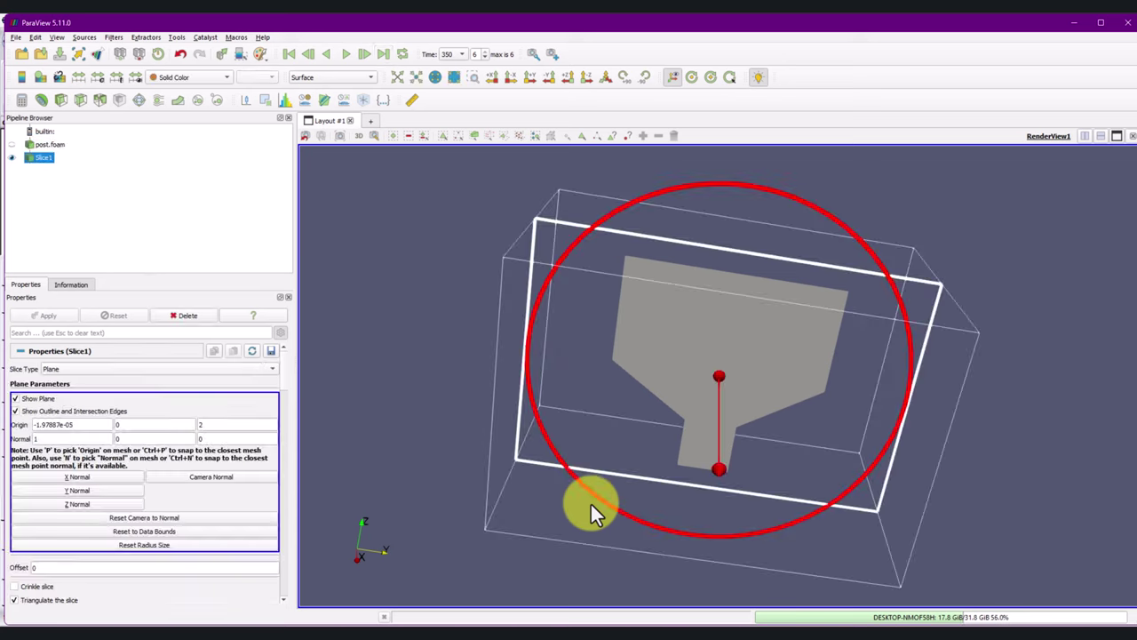
drag(590, 504, 307, 267)
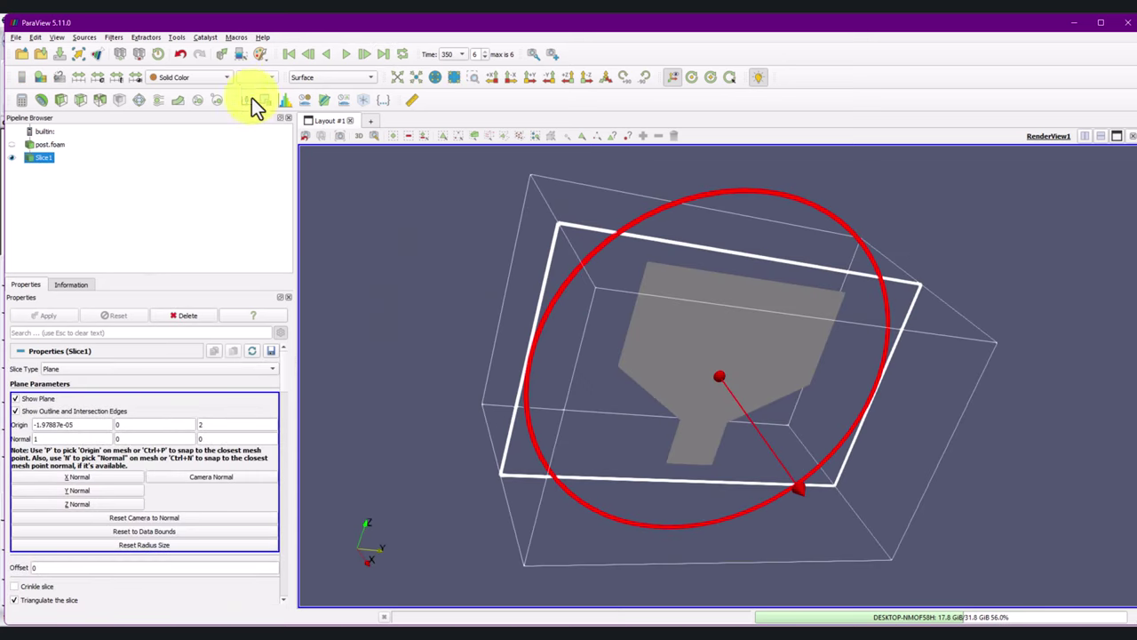
Color the slice by the velocity magnitude U for inspection, and switch its coloring to the temperature T.
click(227, 77)
click(168, 102)
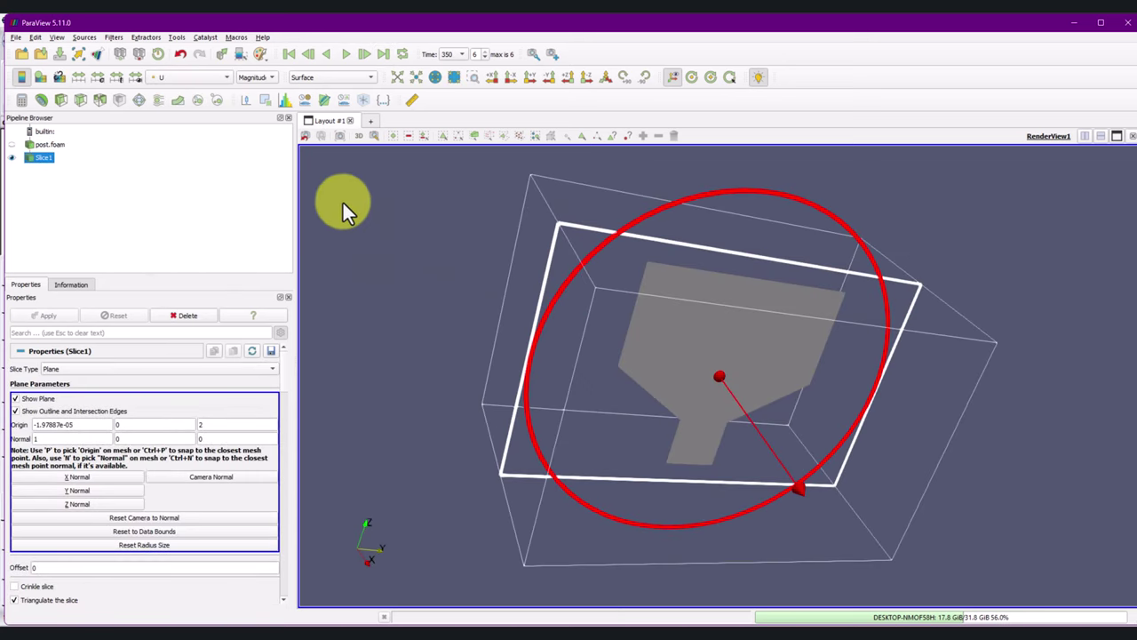
mouse_move(343, 203)
mouse_down()
mouse_move(368, 208)
mouse_move(356, 197)
mouse_up()
click(187, 76)
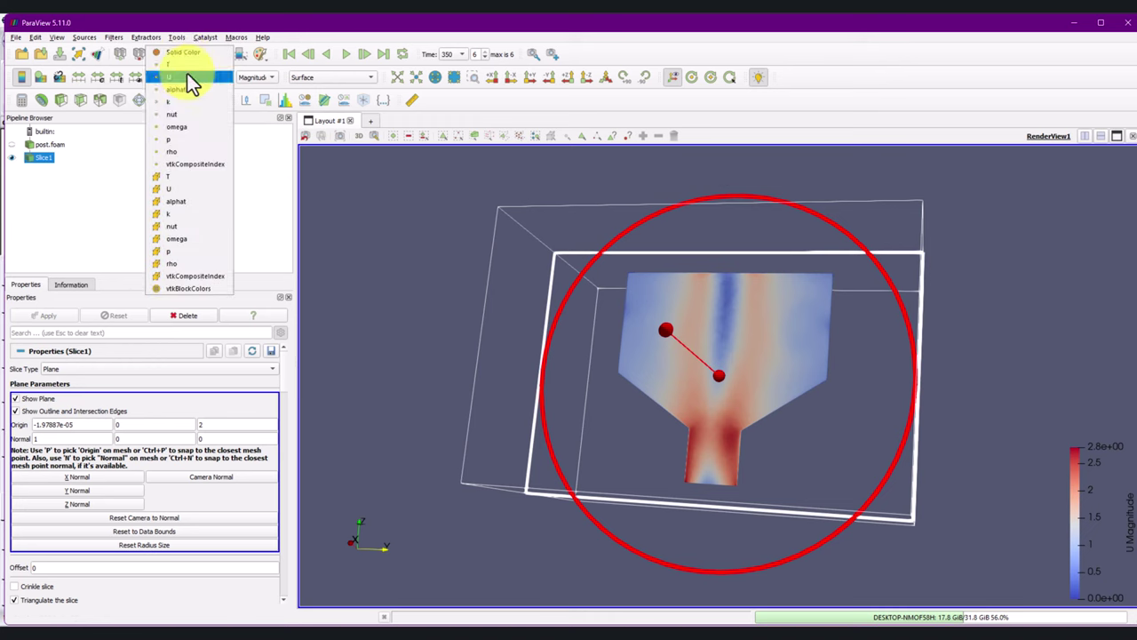
click(190, 67)
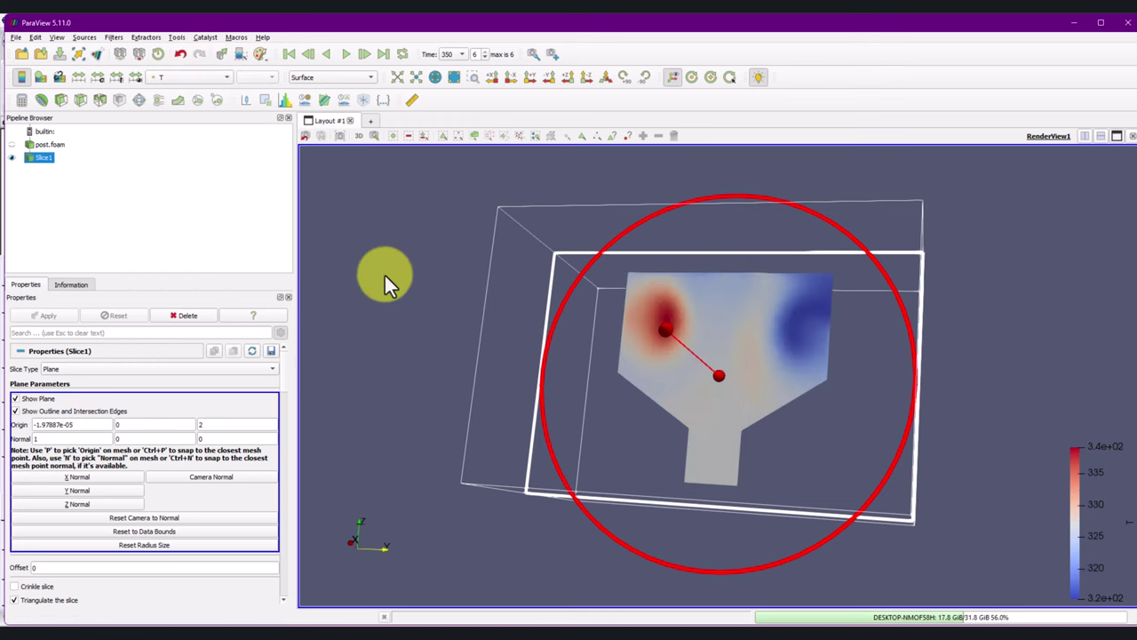
drag(384, 284, 436, 196)
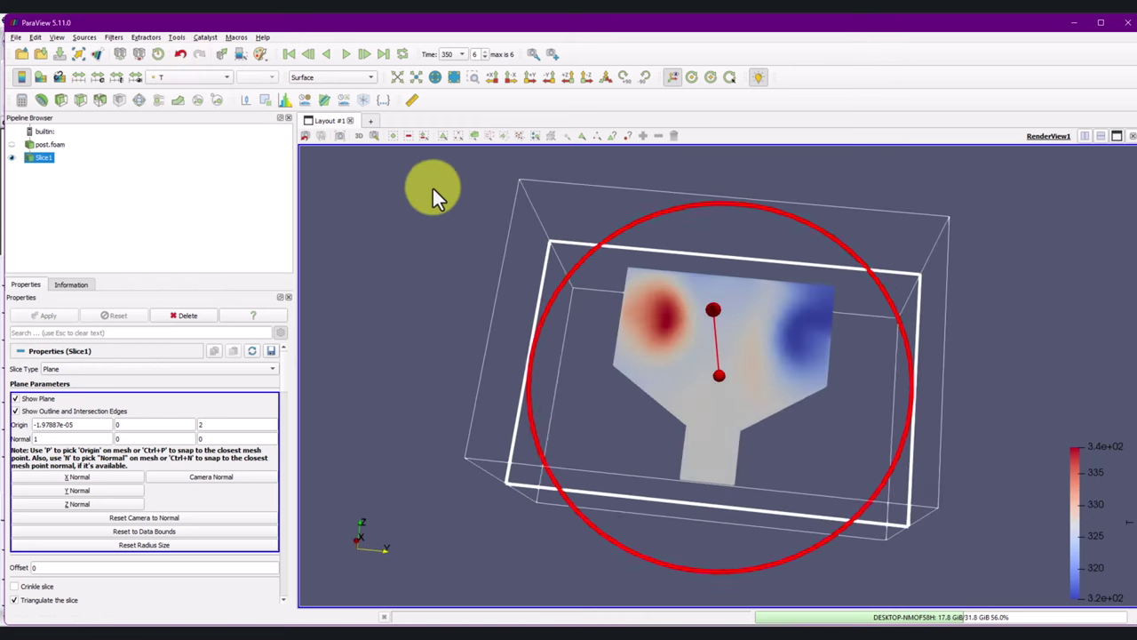
Close ParaView and, back in Ennova, inspect the outdated residuals graph and close it.
click(1126, 24)
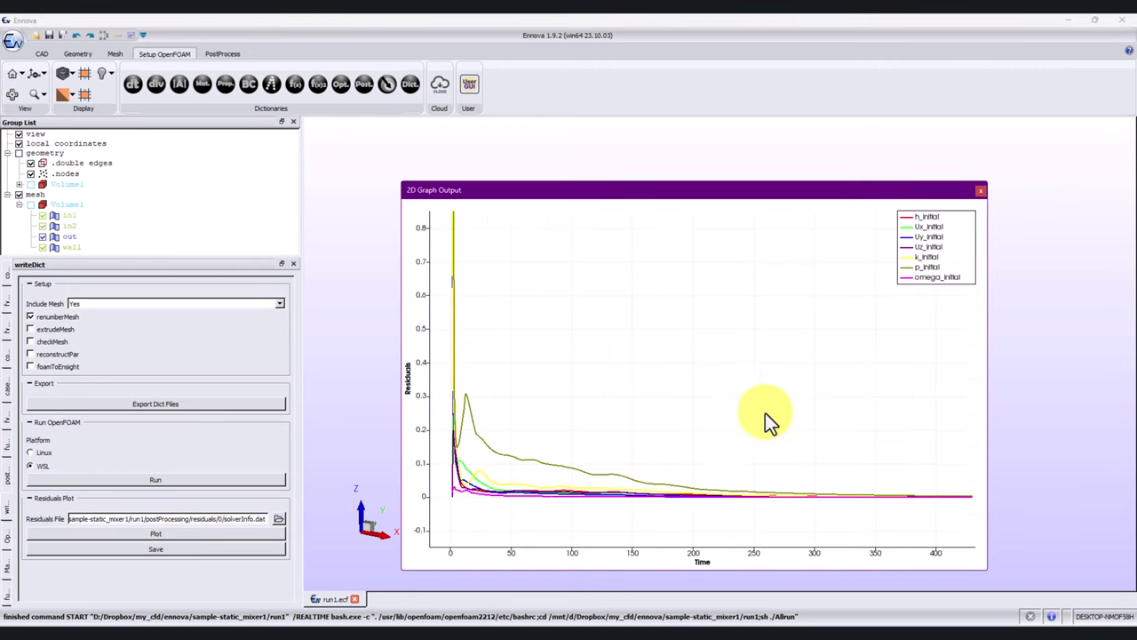
drag(549, 453, 717, 473)
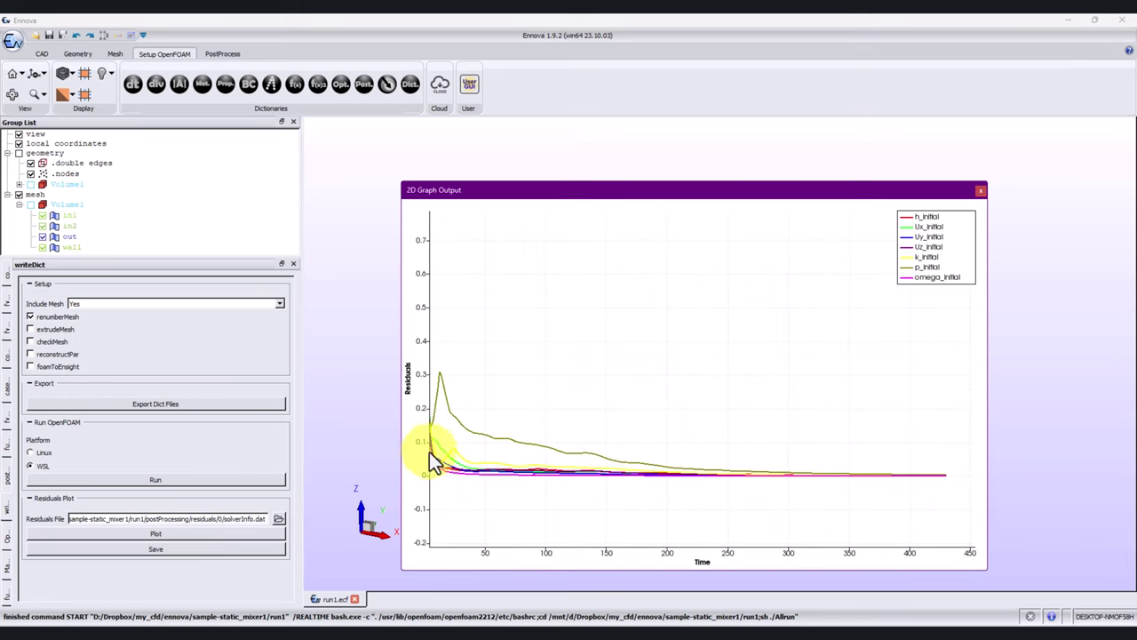
click(981, 190)
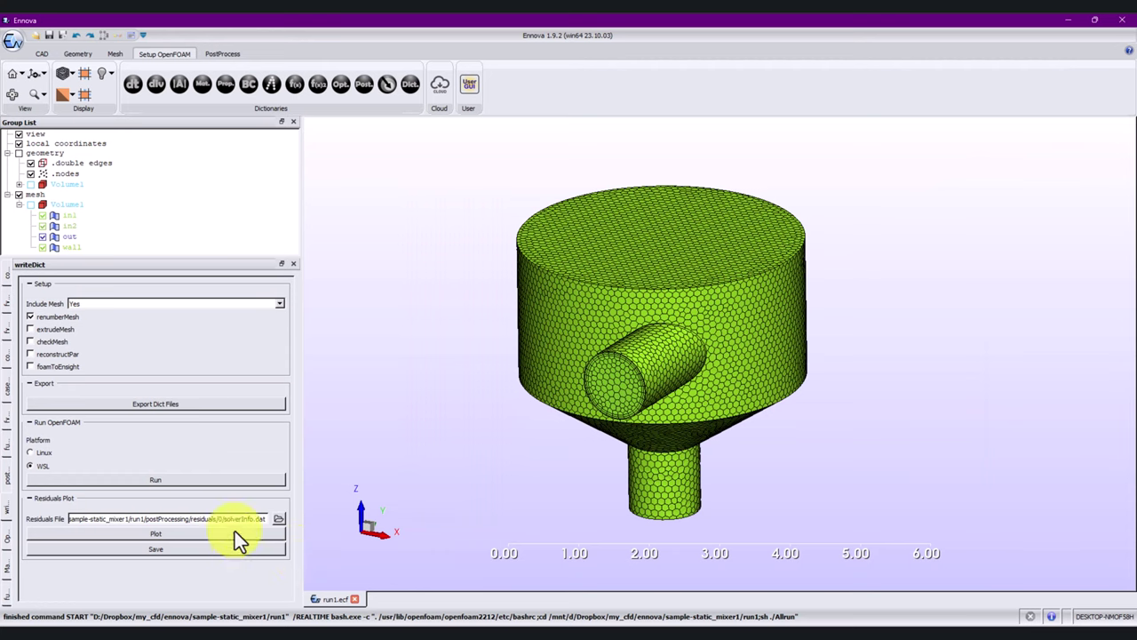
Select solverInfo.dat from run1/postProcessing/residuals/0 as the residuals file and plot the residuals again.
click(278, 517)
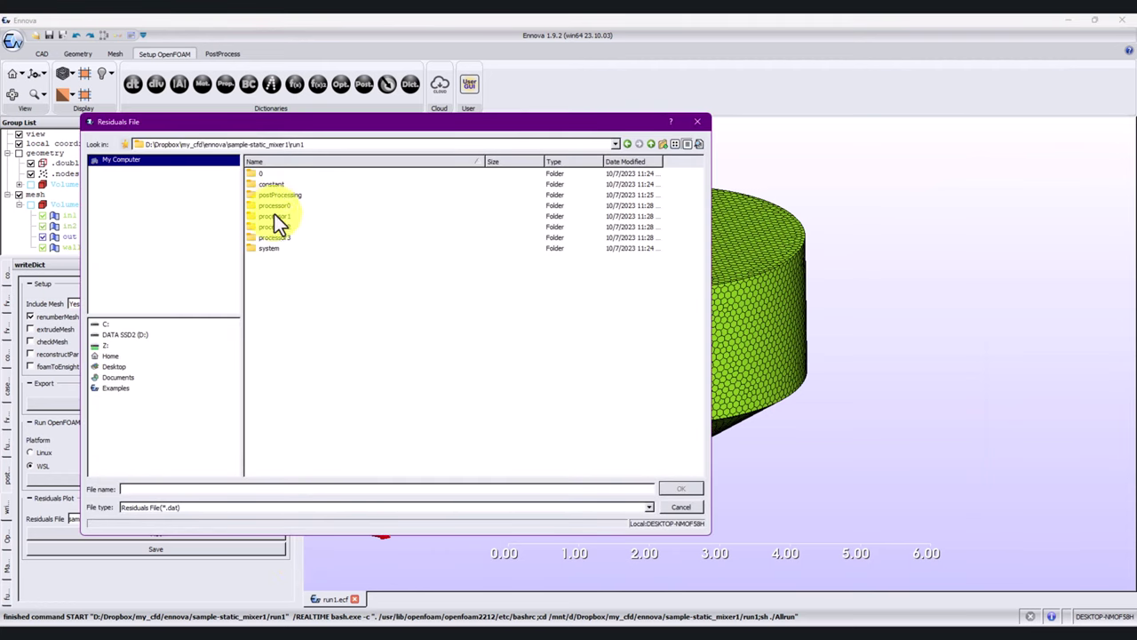
double_click(286, 196)
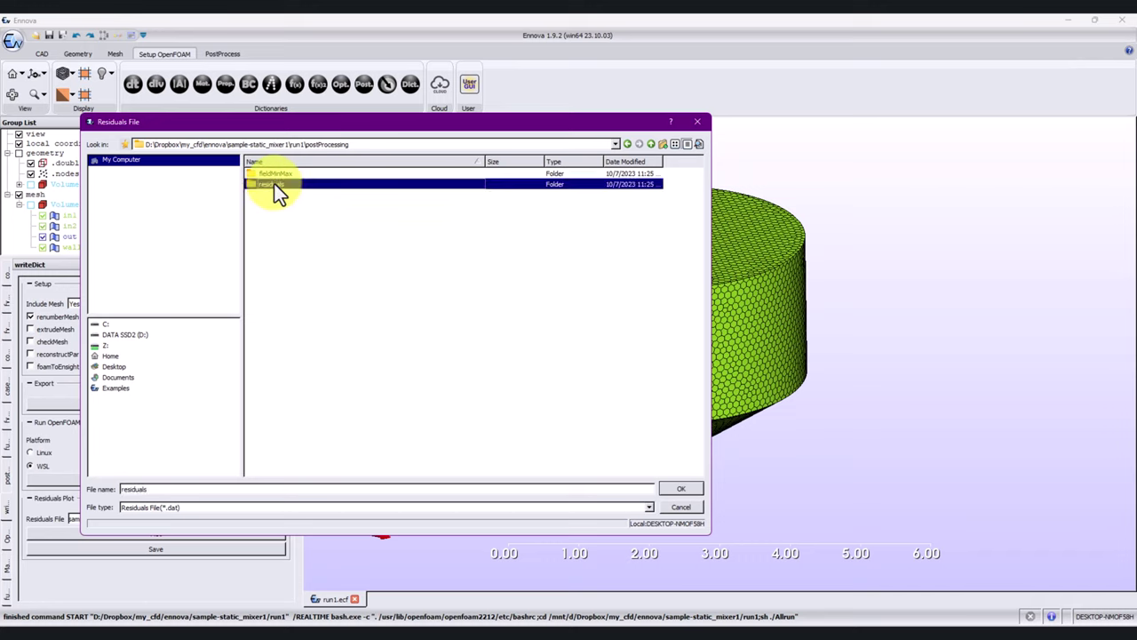
double_click(274, 184)
double_click(267, 177)
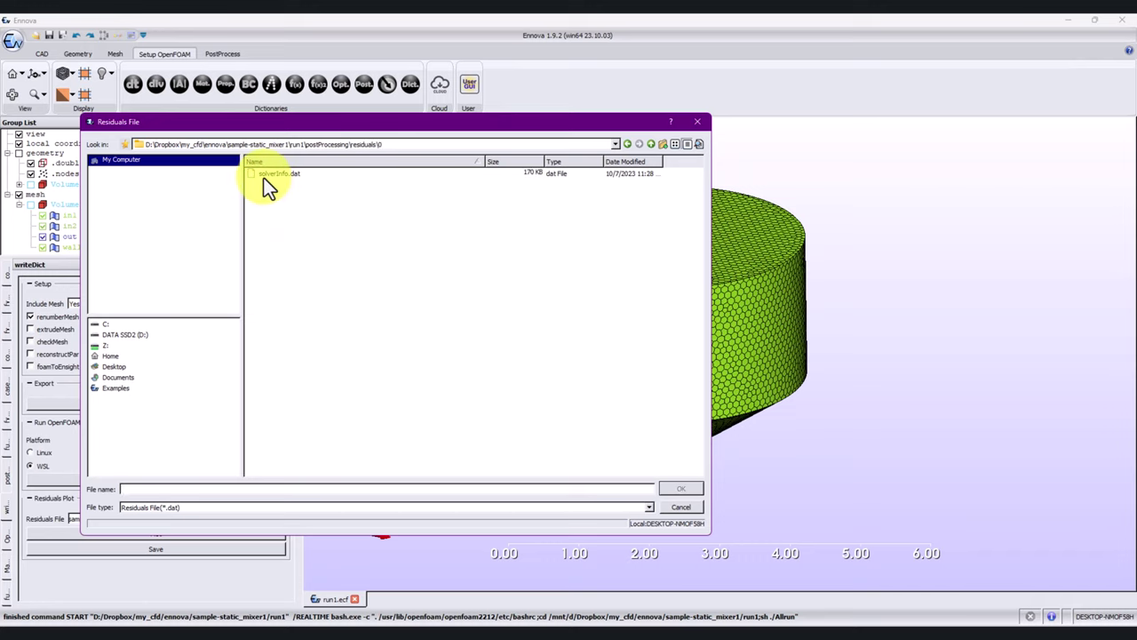
double_click(266, 175)
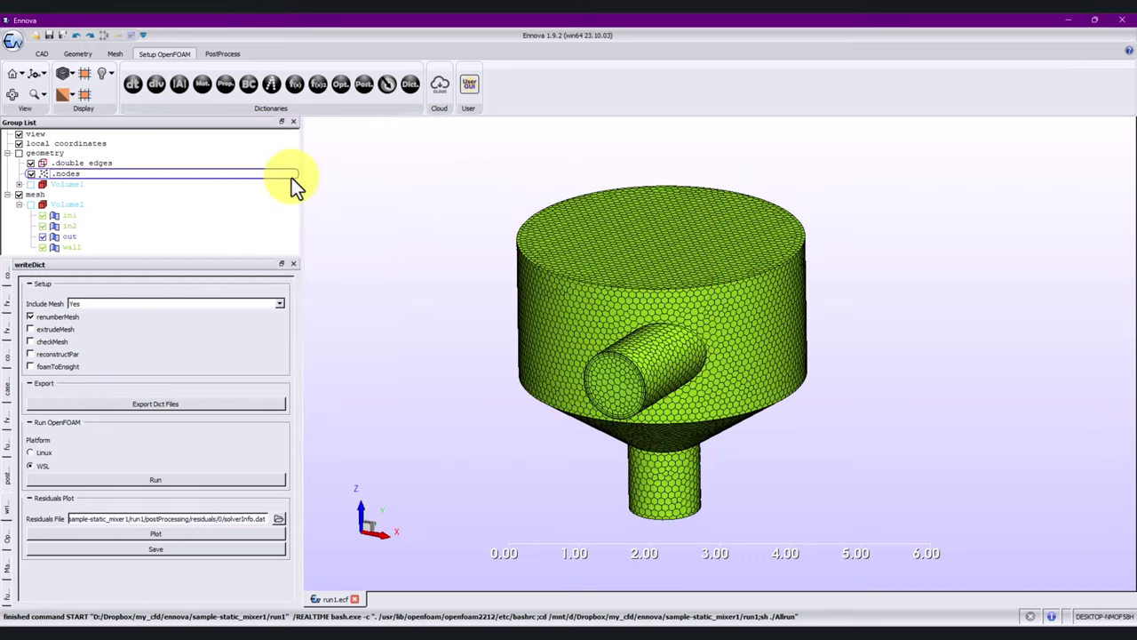
click(230, 535)
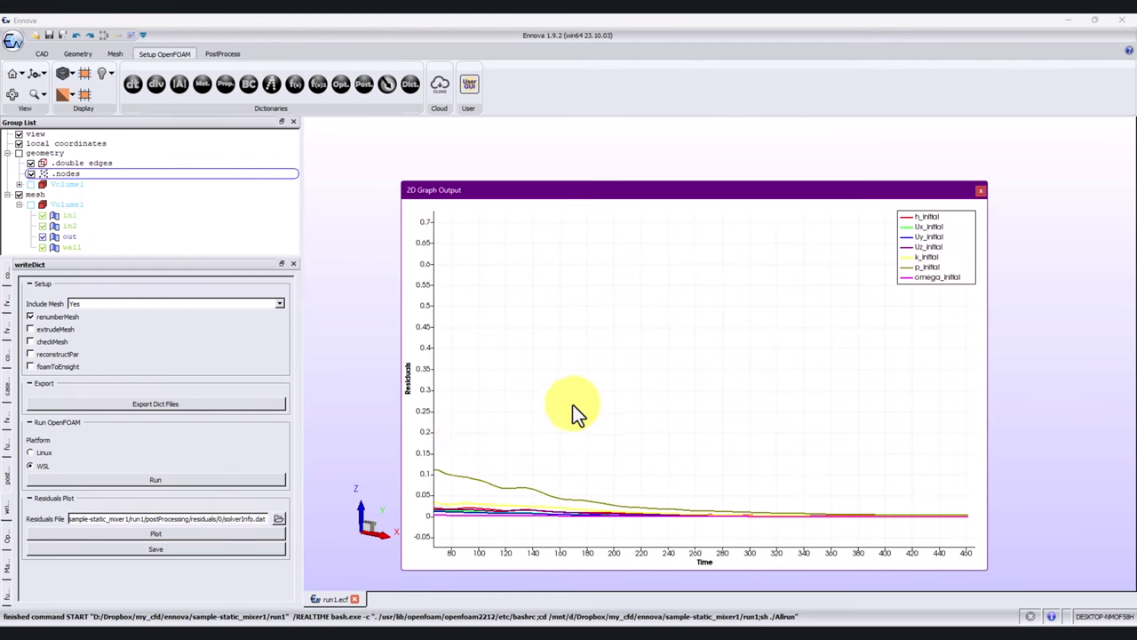
drag(547, 454, 755, 314)
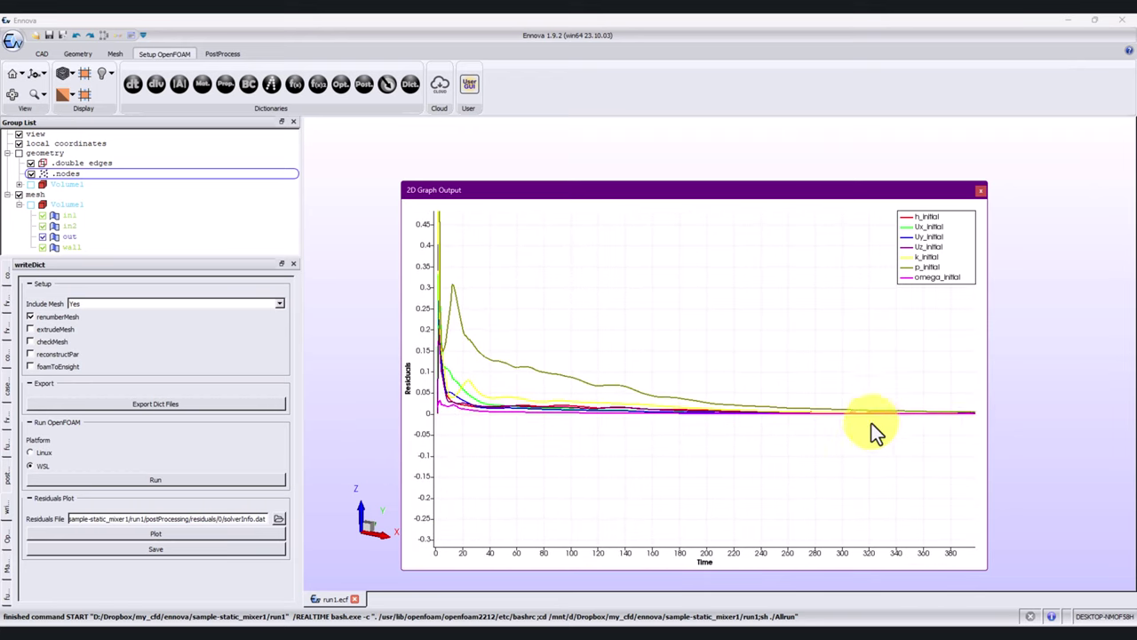
drag(872, 423, 746, 456)
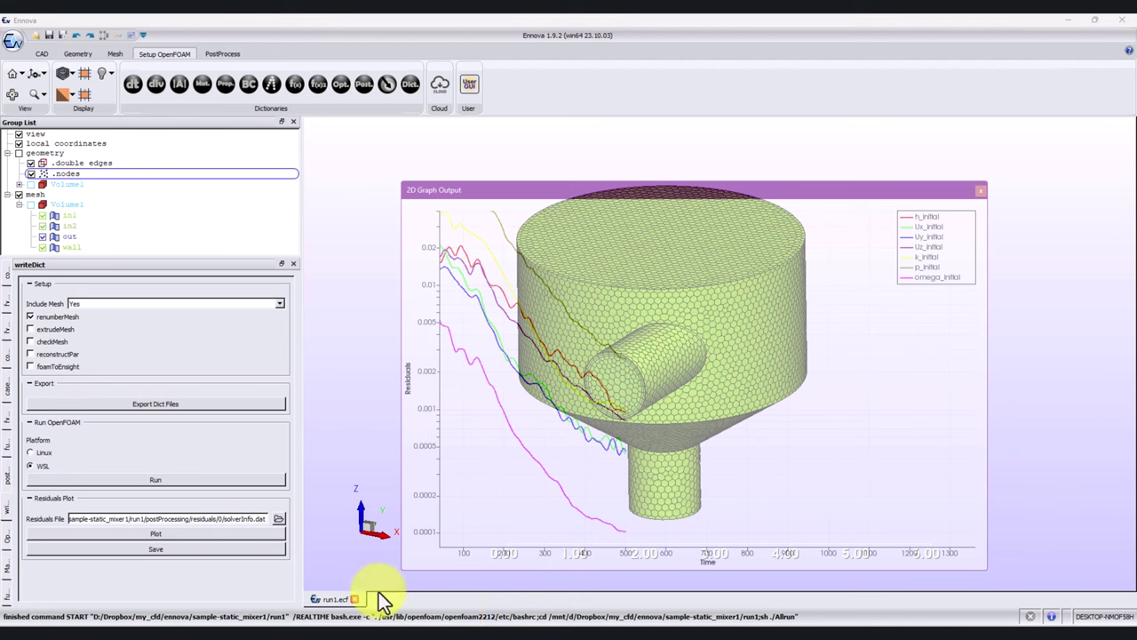
Open post.foam from the run1 folder in Ennova for post-processing and close the residuals graph.
mouse_move(613, 622)
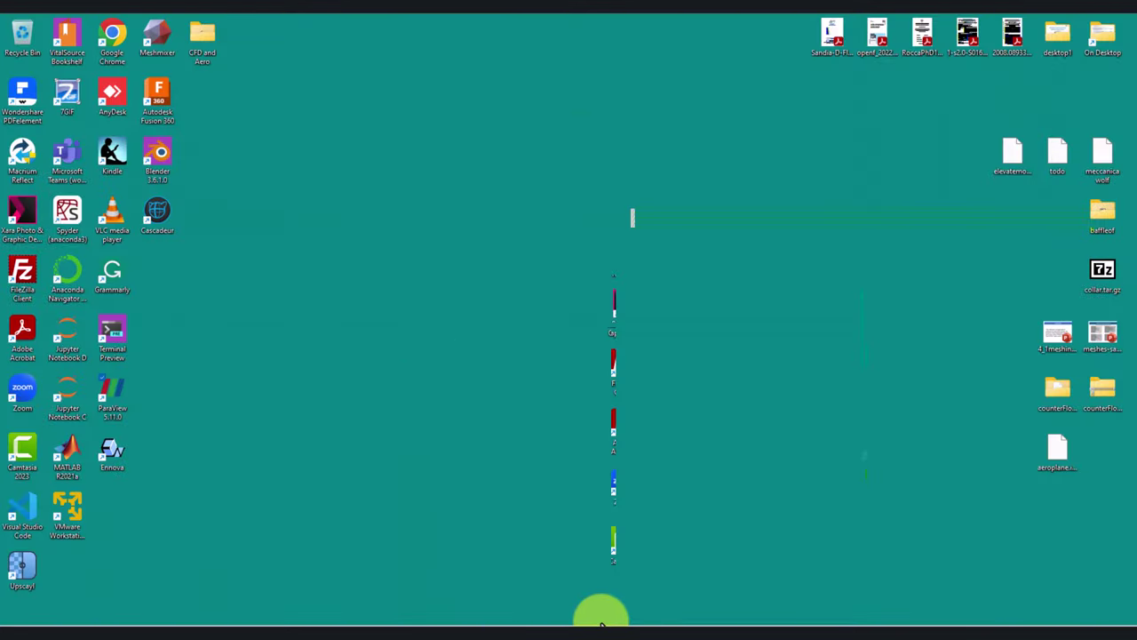
click(618, 623)
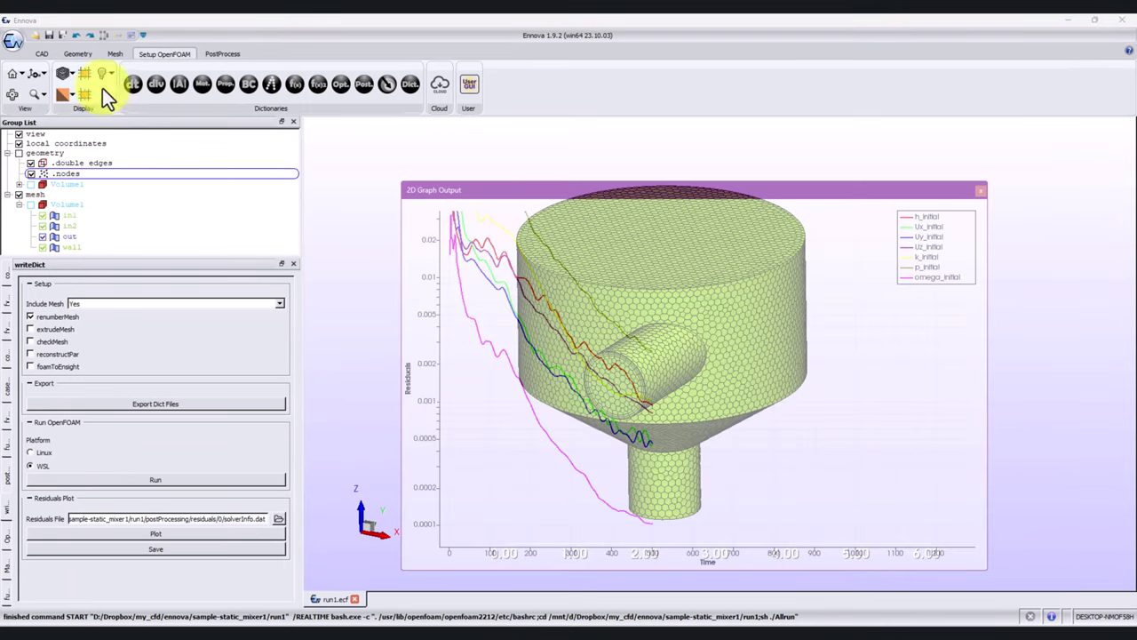
click(221, 54)
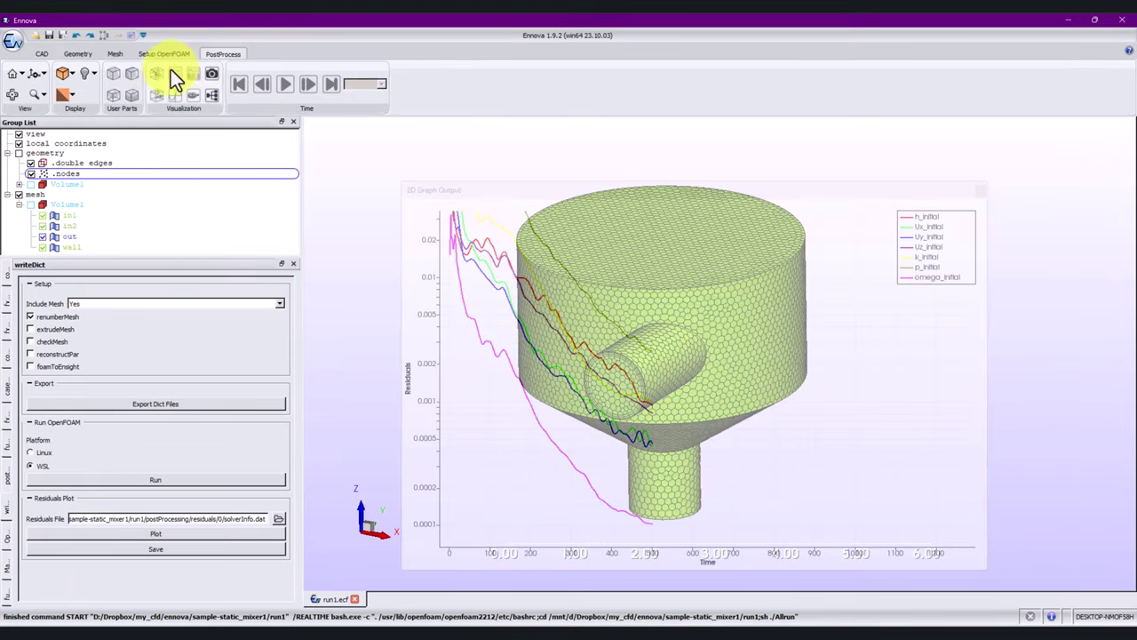
click(34, 38)
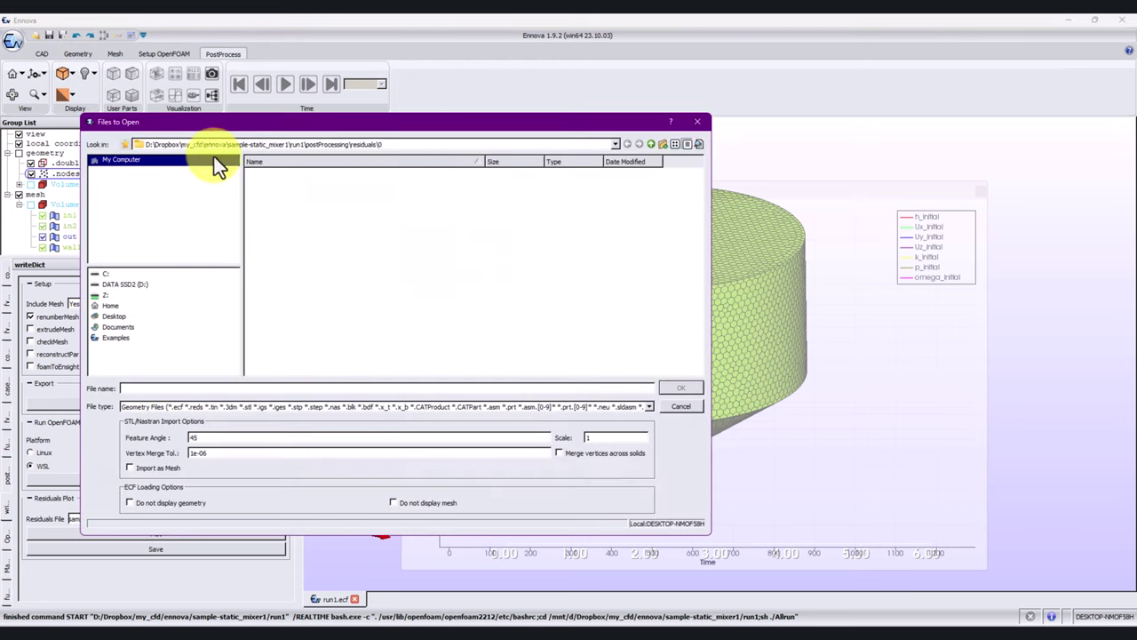
click(651, 143)
click(651, 143)
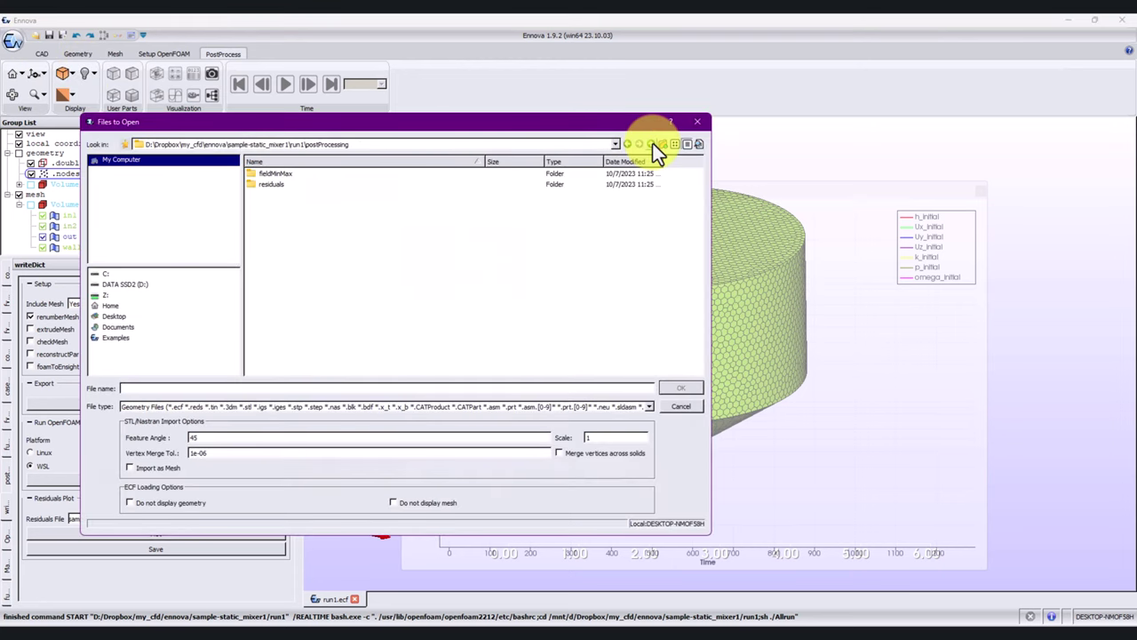
click(651, 143)
double_click(274, 257)
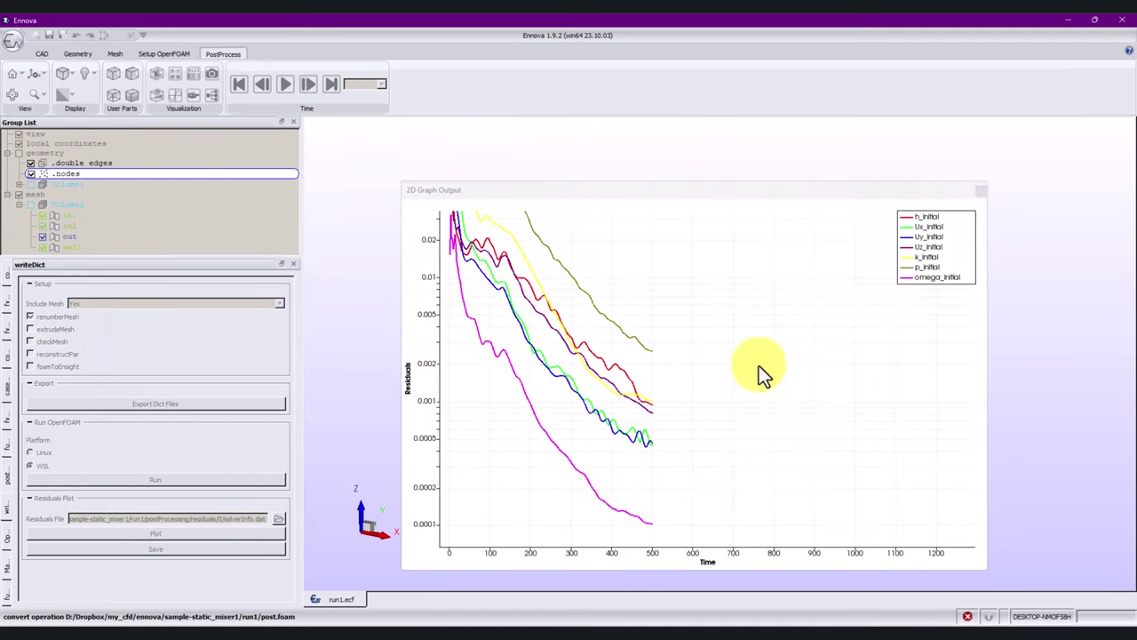
click(979, 189)
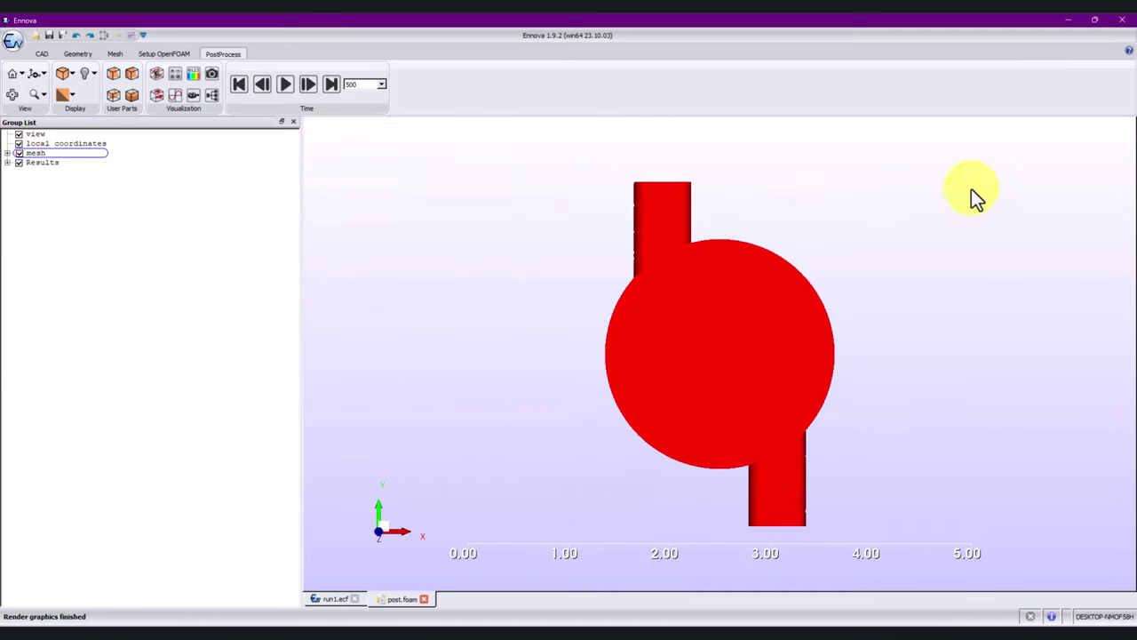
Create a plane slice through the middle of the mixer with normal X (1, 0, 0), colored by T.
drag(650, 374, 601, 321)
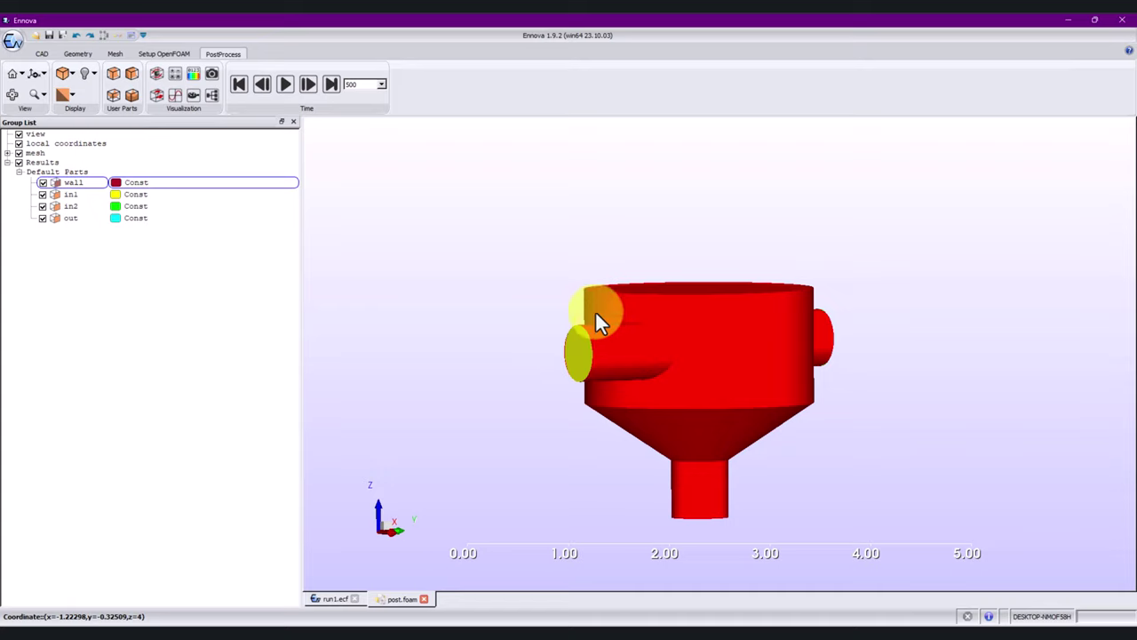
middle_drag(698, 358, 651, 328)
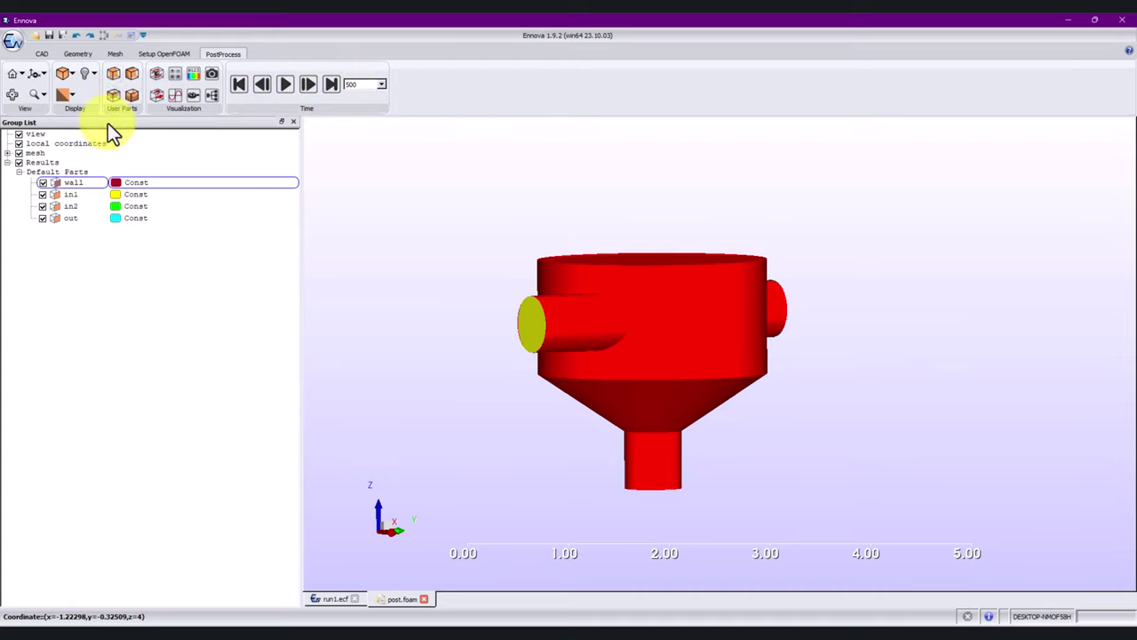
click(118, 72)
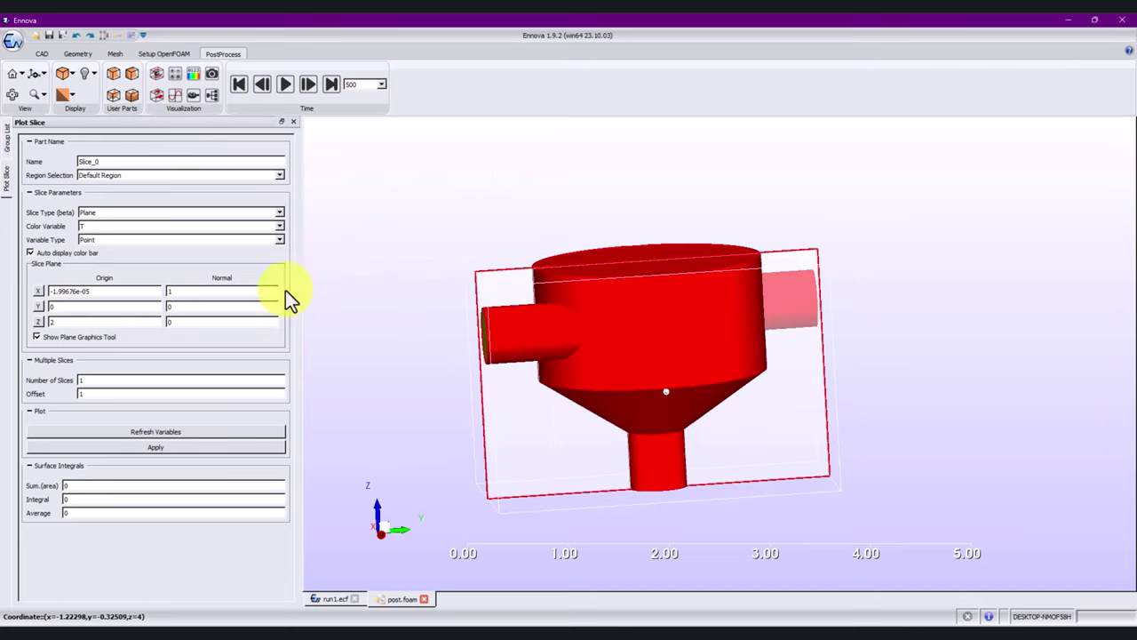
click(144, 448)
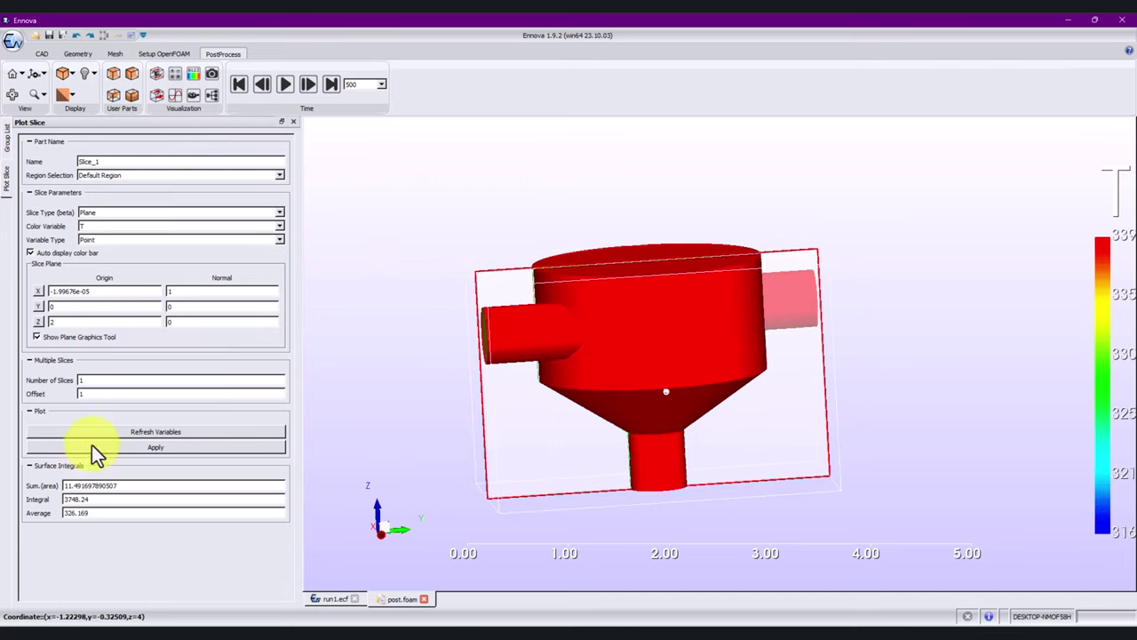
Create a second T-colored slice with its normal along Z and its plane raised to about Z = 2.84.
click(37, 336)
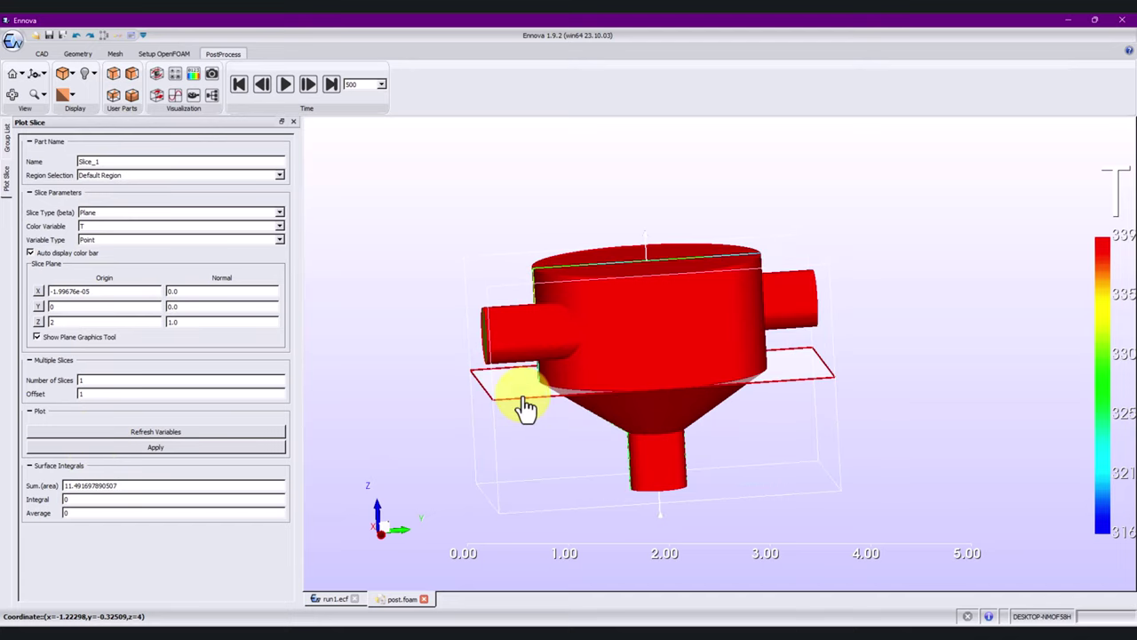
drag(521, 406, 477, 374)
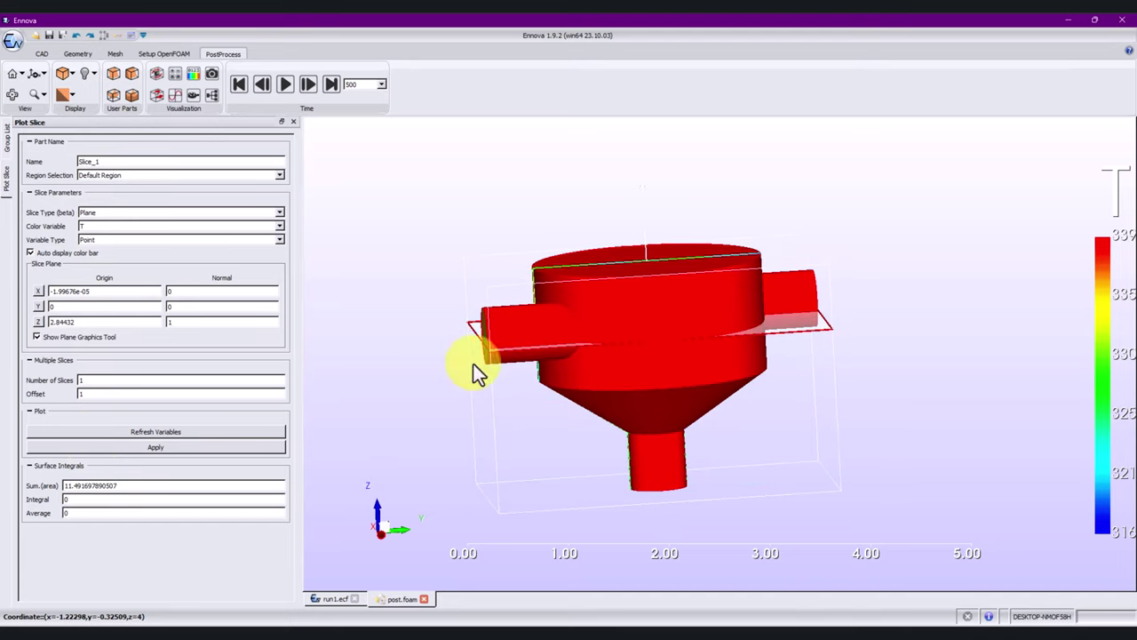
click(203, 445)
Hide the default parts wall, in1, in2 and out so only the two slices are displayed.
click(7, 142)
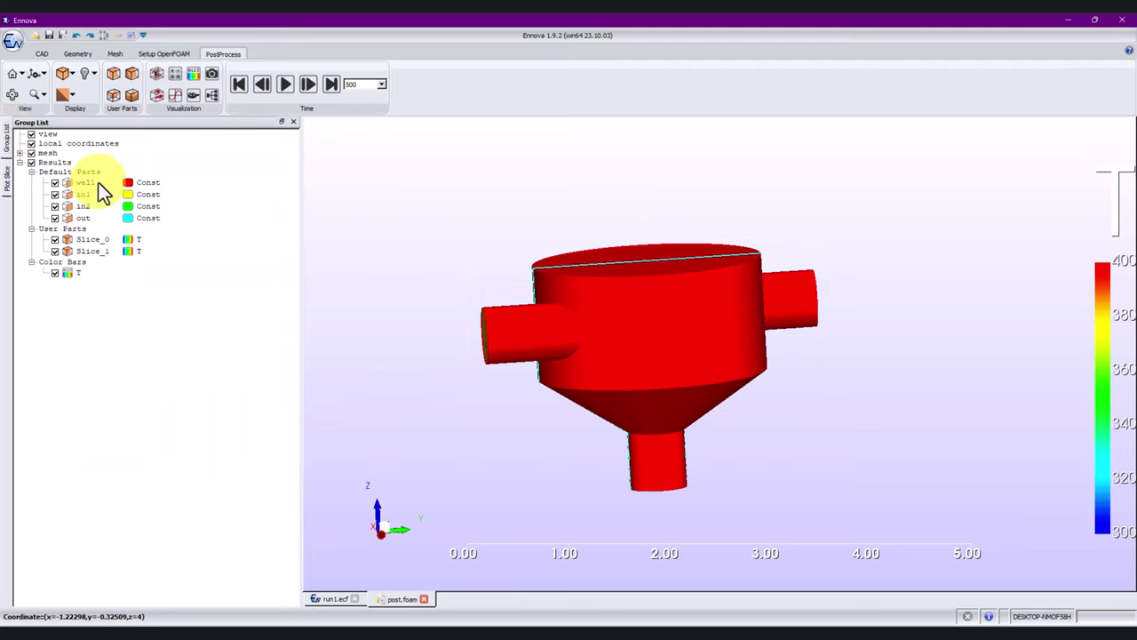
click(55, 182)
click(55, 195)
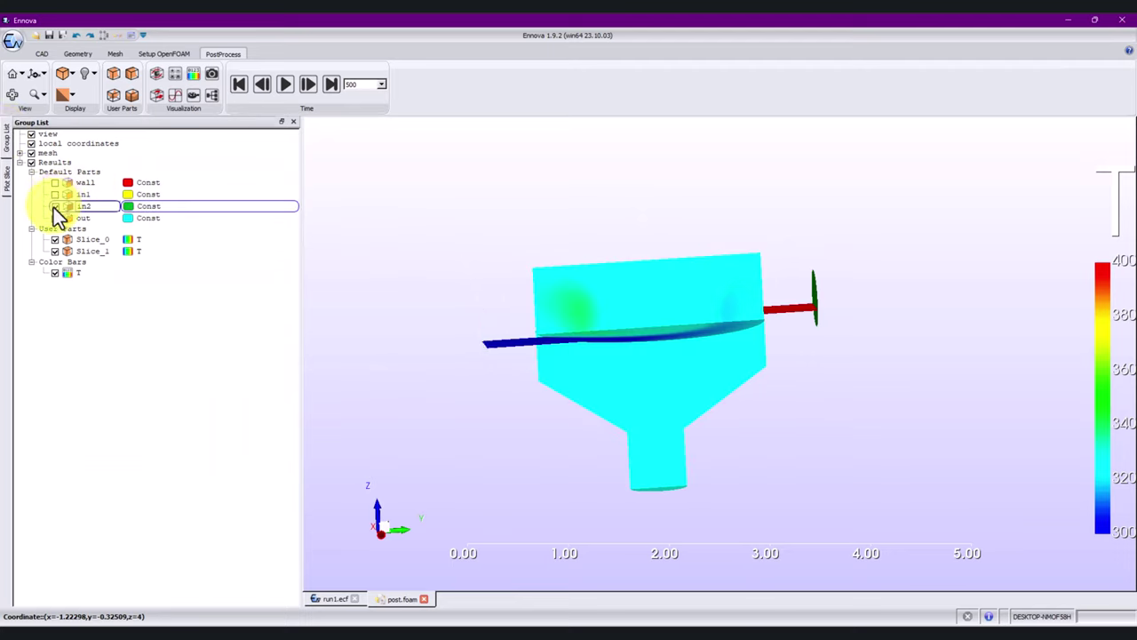
click(55, 206)
click(56, 217)
Inspect the temperature on both slices, view Slice_0 alone, and leave only Slice_1 displayed.
drag(423, 258, 418, 302)
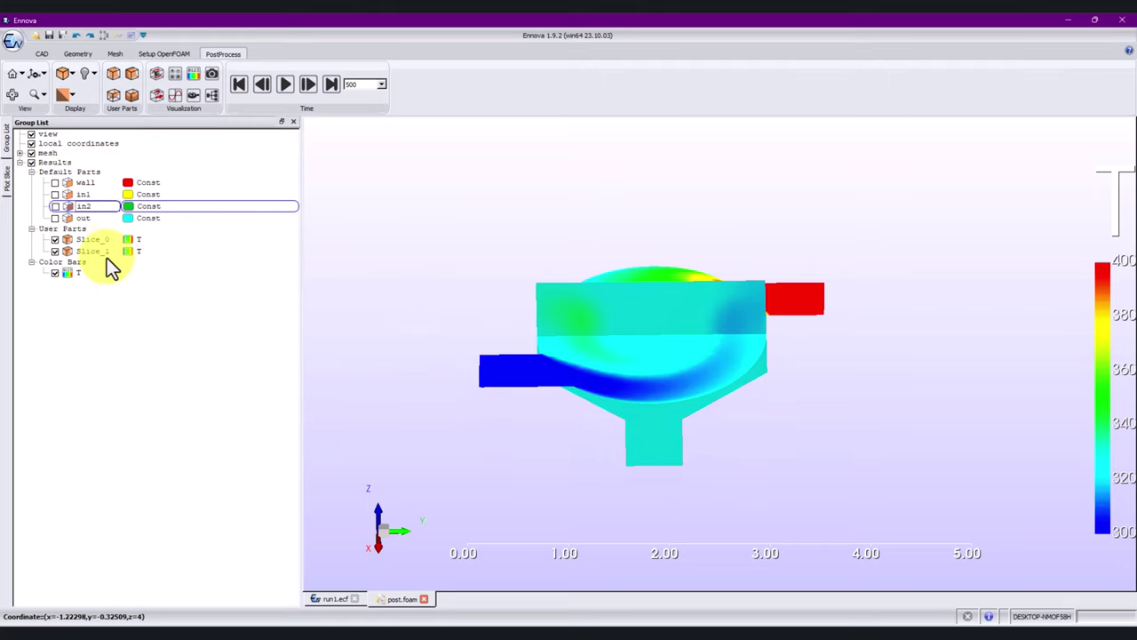
drag(406, 299, 719, 390)
scroll(629, 362, up, 3)
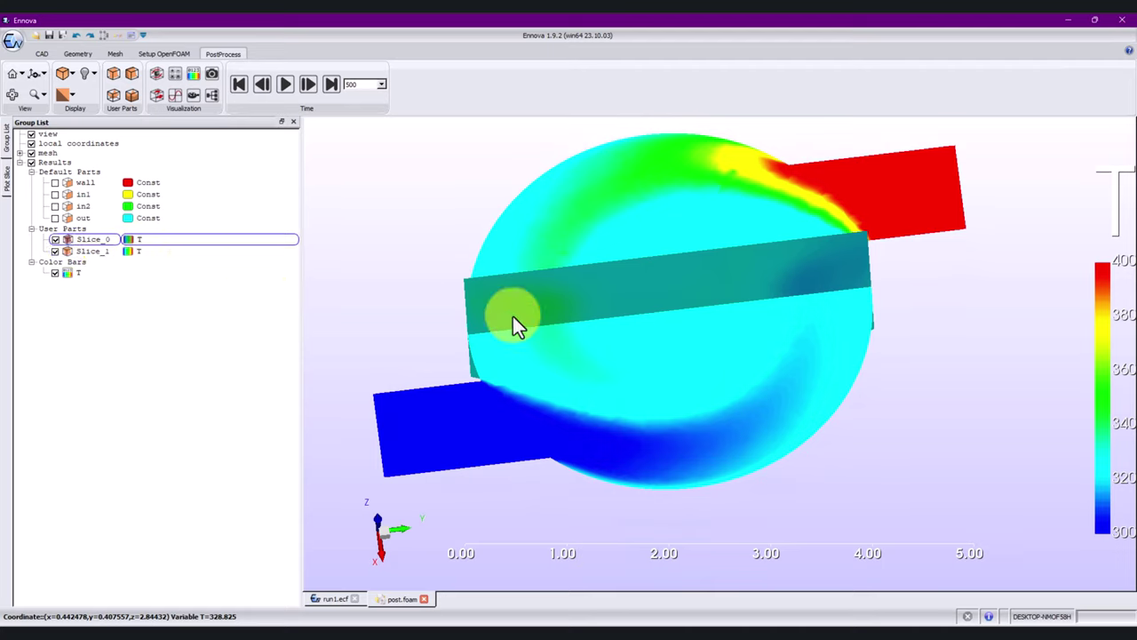
drag(512, 316, 471, 270)
click(56, 251)
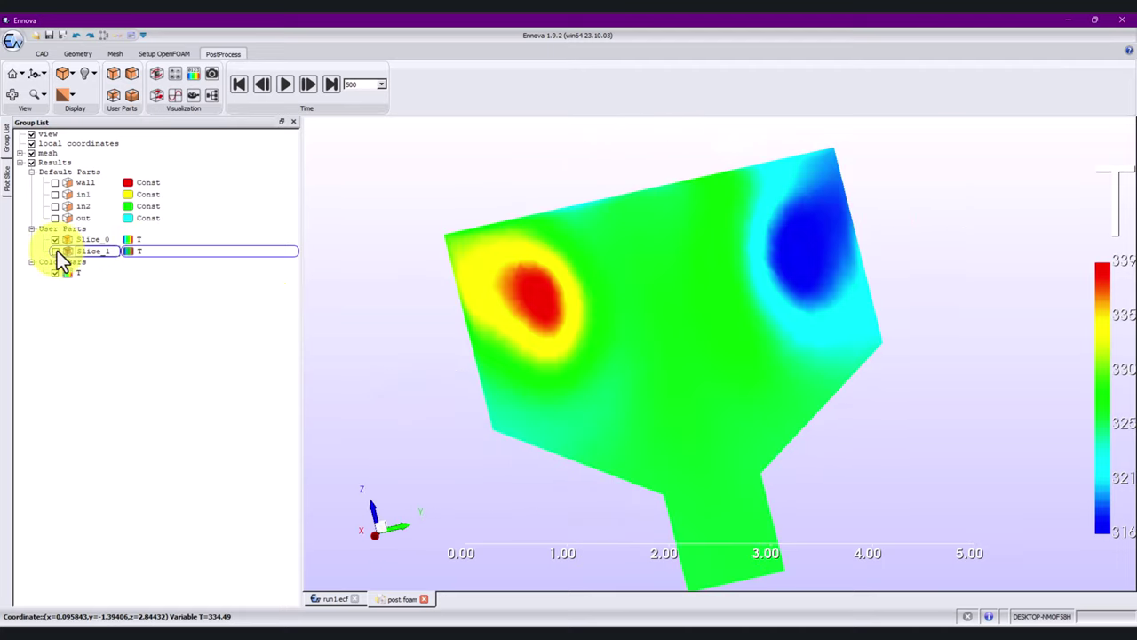
click(56, 251)
click(54, 240)
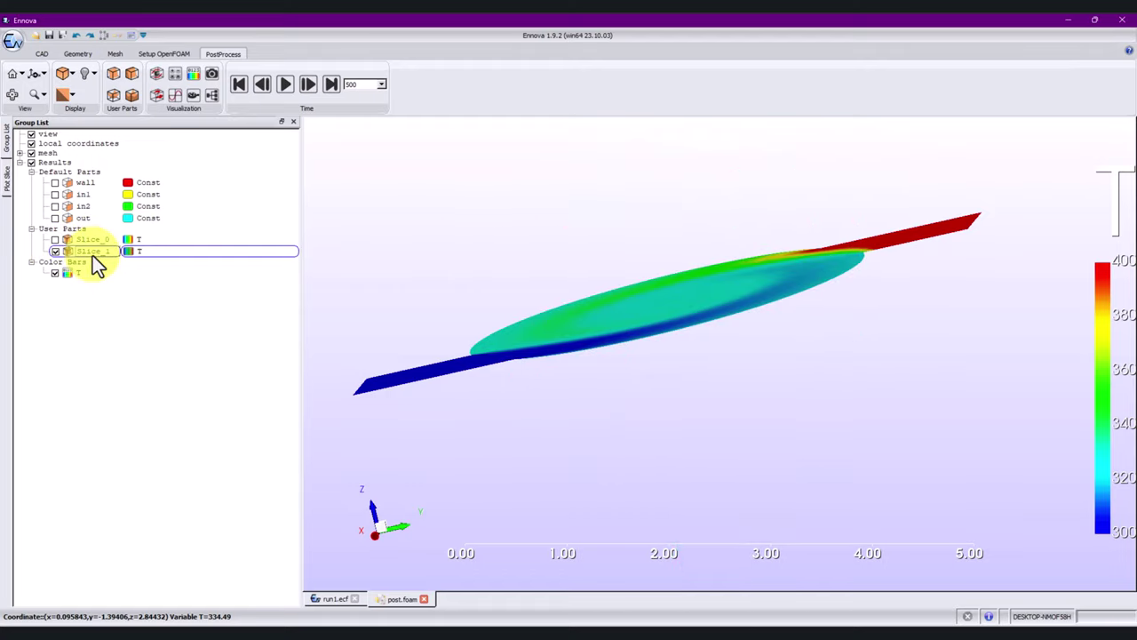
Color Slice_1 by the scalar field U_mag and view the slice's velocity distribution face-on.
right_click(92, 254)
mouse_move(128, 311)
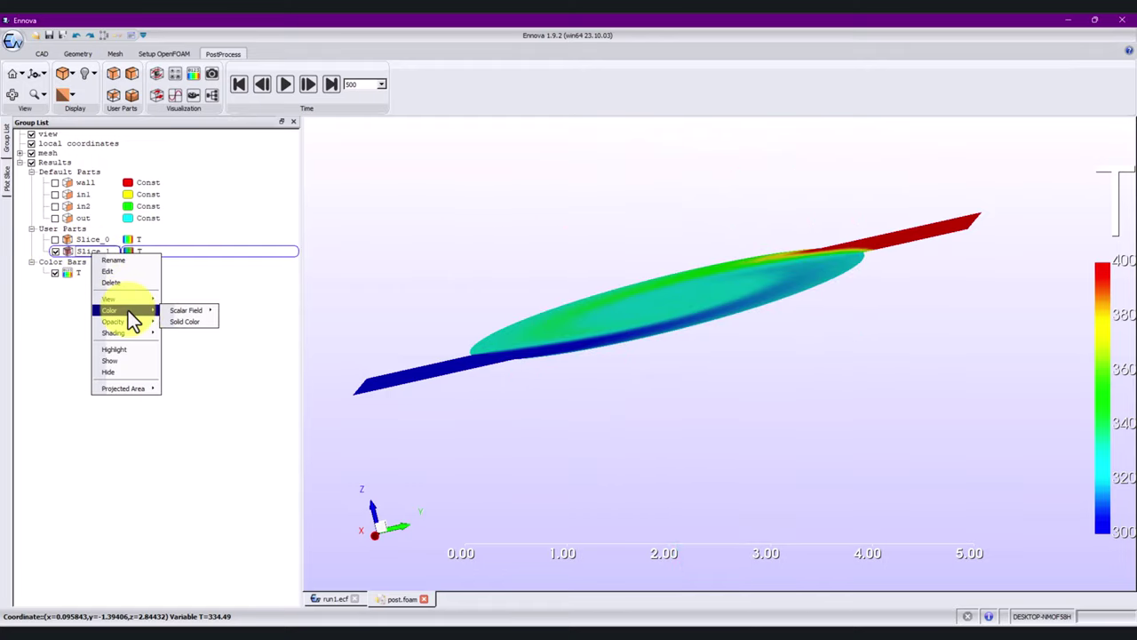
mouse_move(188, 315)
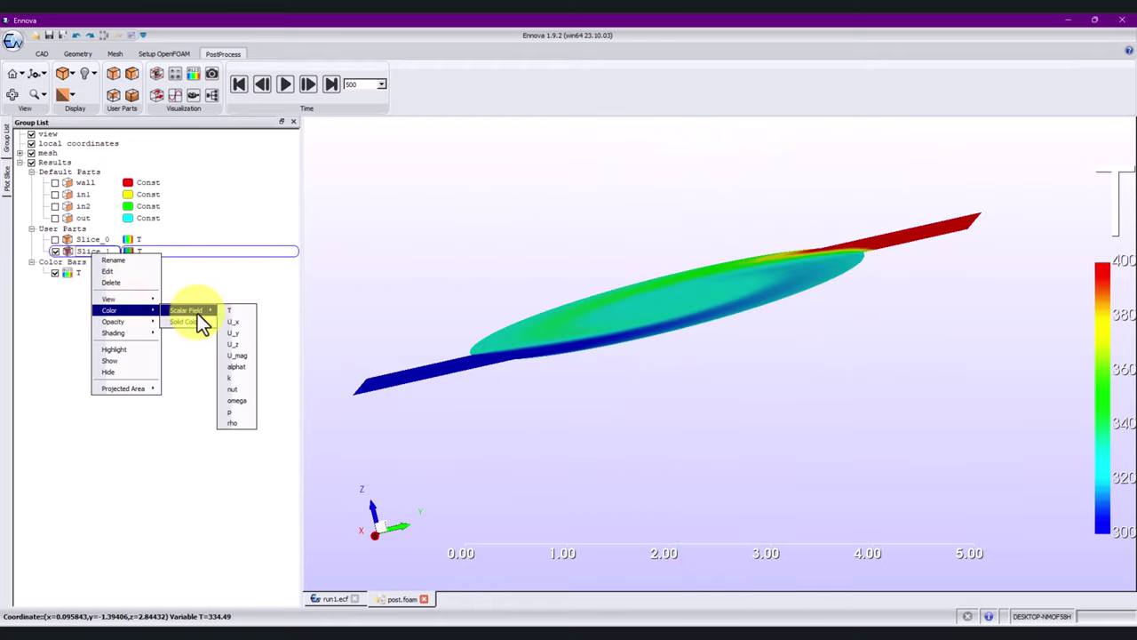
click(248, 355)
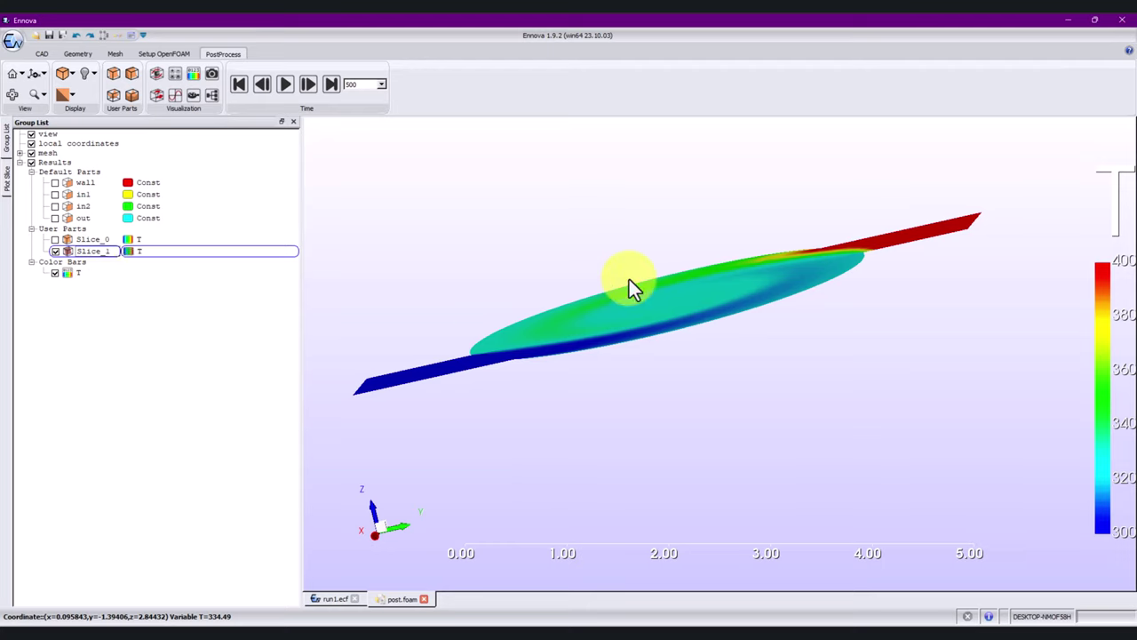
drag(629, 279, 652, 356)
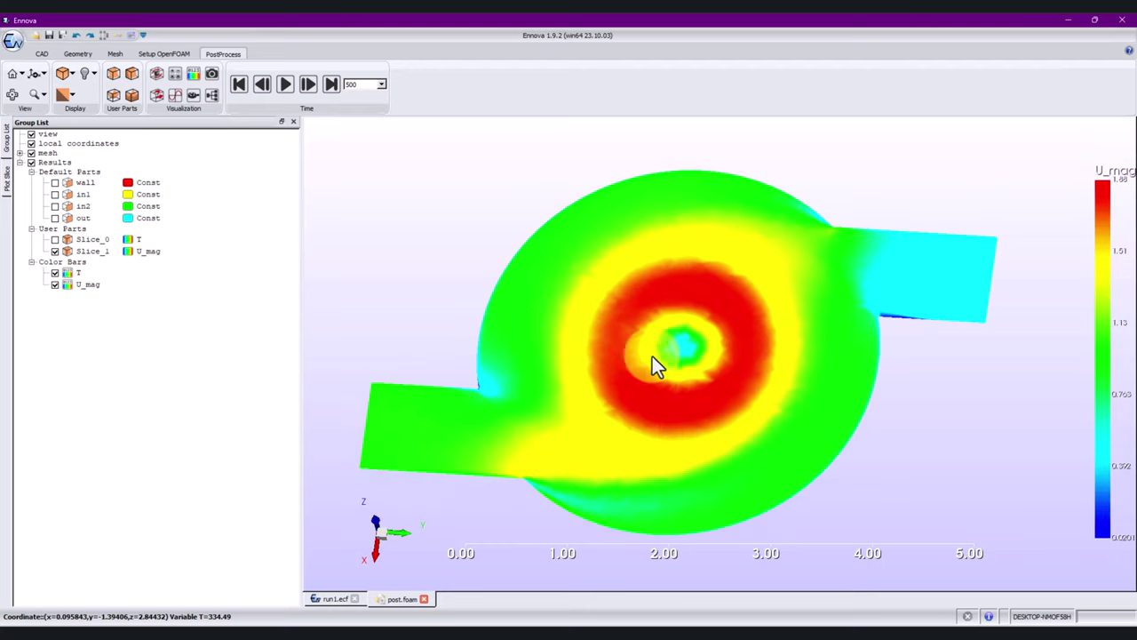
Open the U_mag color bar's settings and switch Automatic Rescale off and back on.
click(93, 285)
right_click(93, 287)
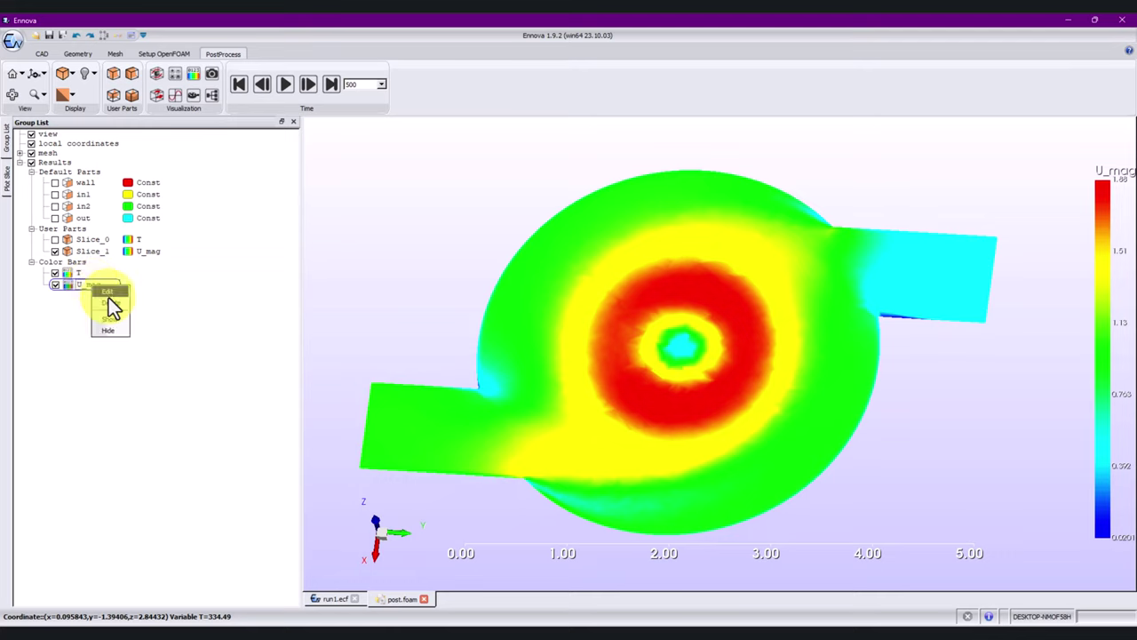
click(111, 307)
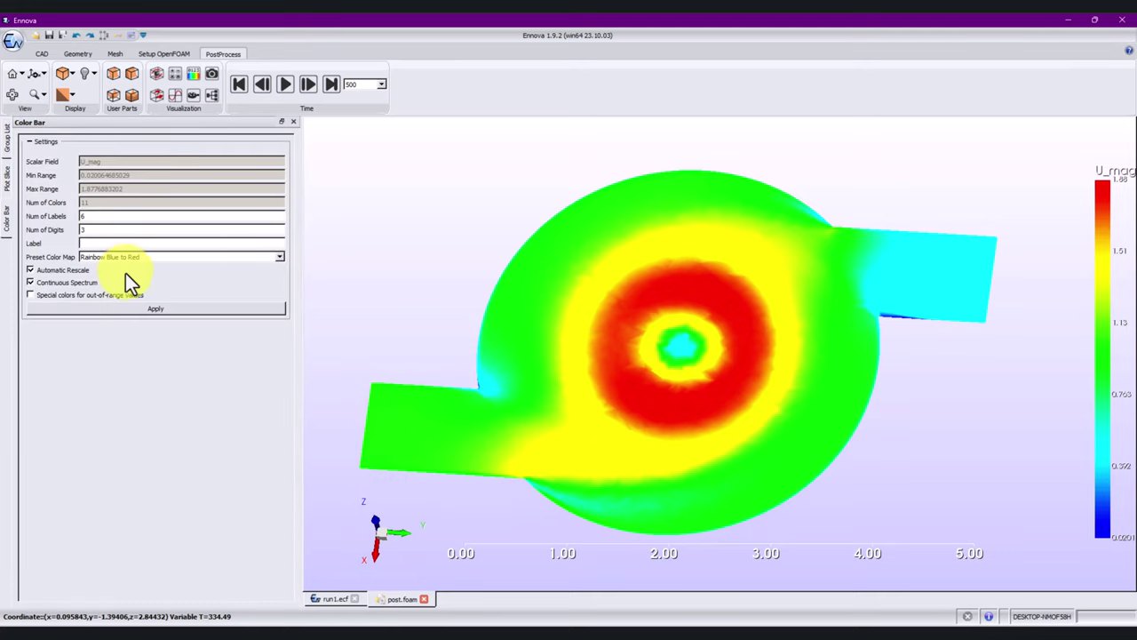
click(63, 269)
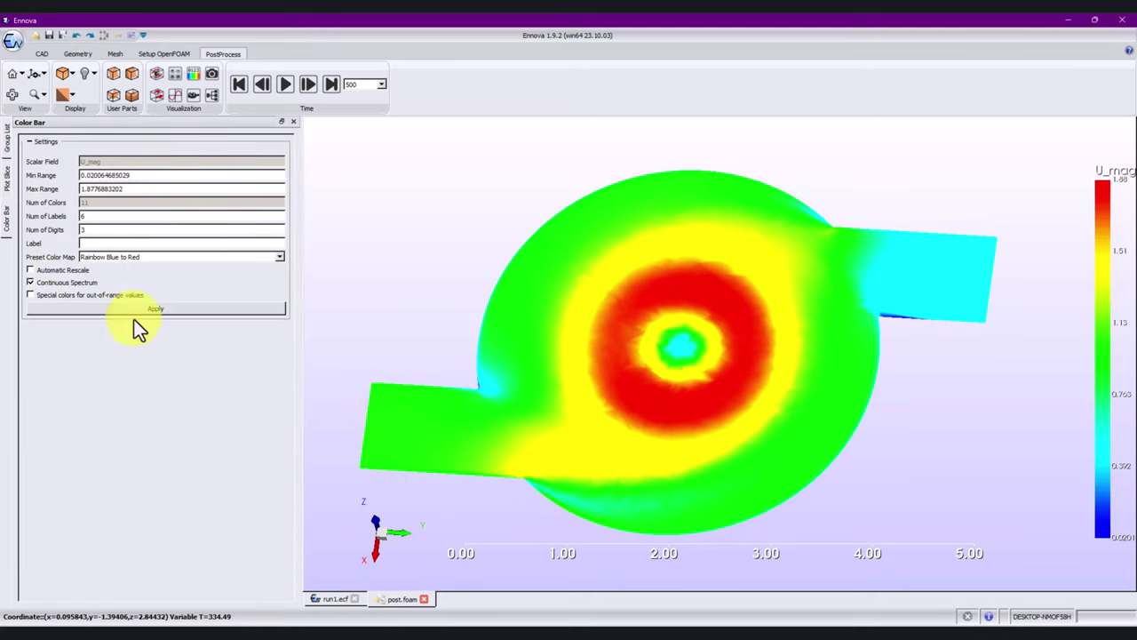
click(62, 269)
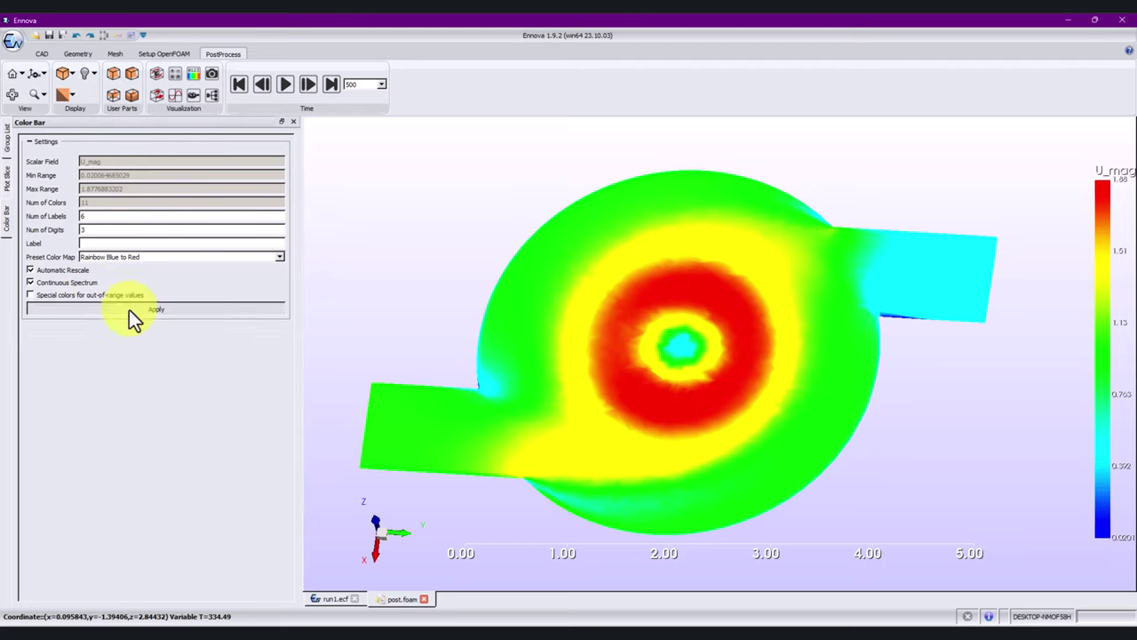
click(7, 140)
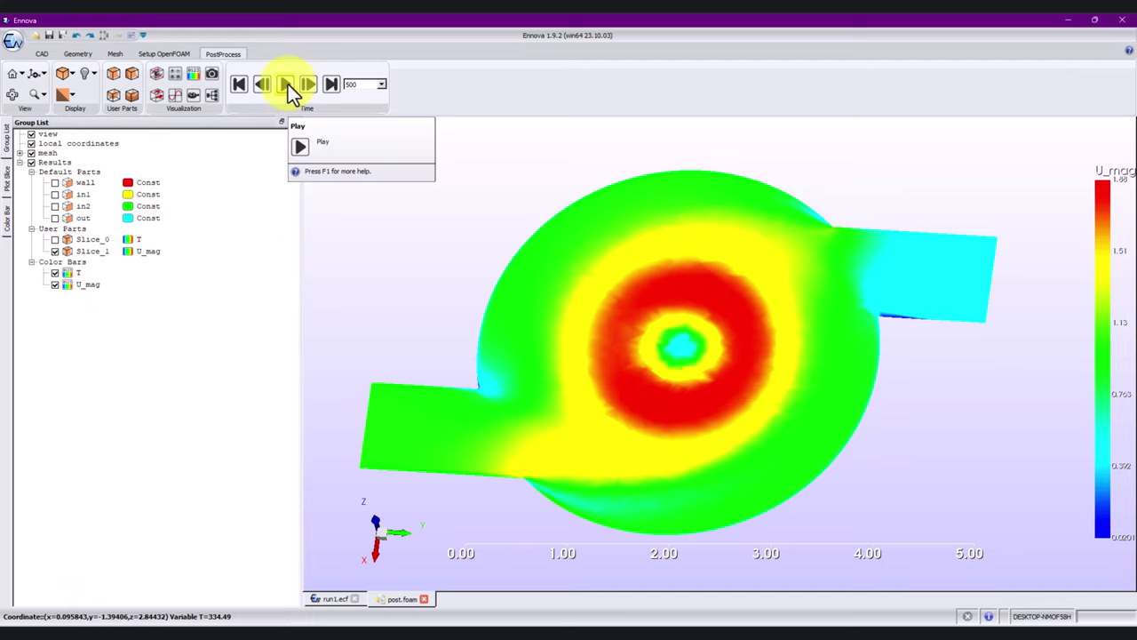
Rewind the results to time 0 and play the U_mag animation on Slice_1 through all time steps.
click(237, 86)
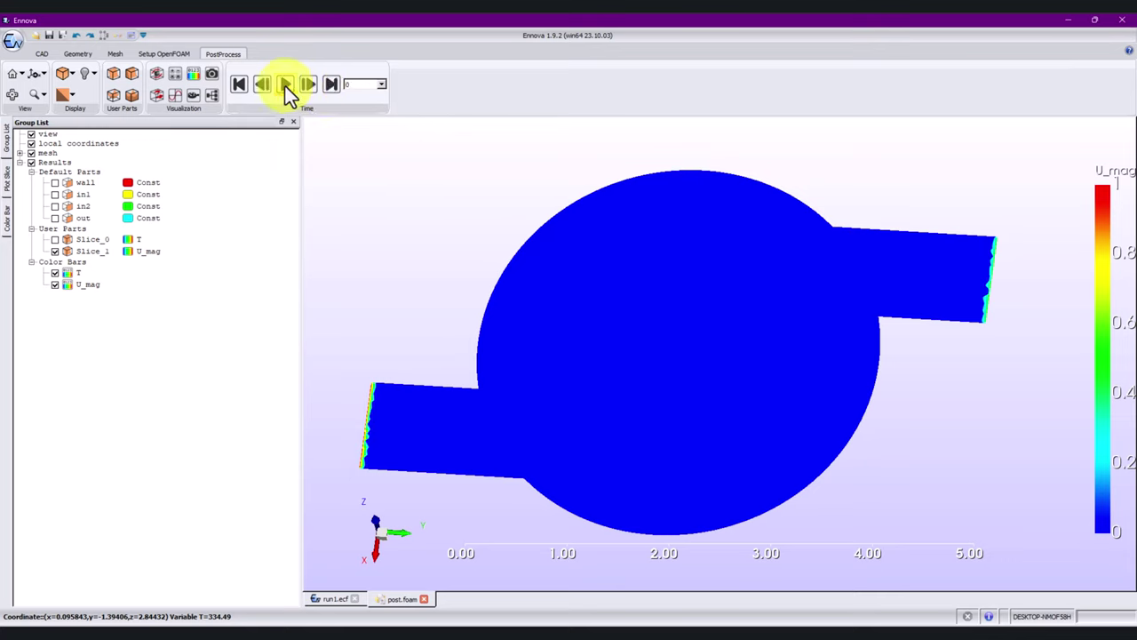
click(285, 86)
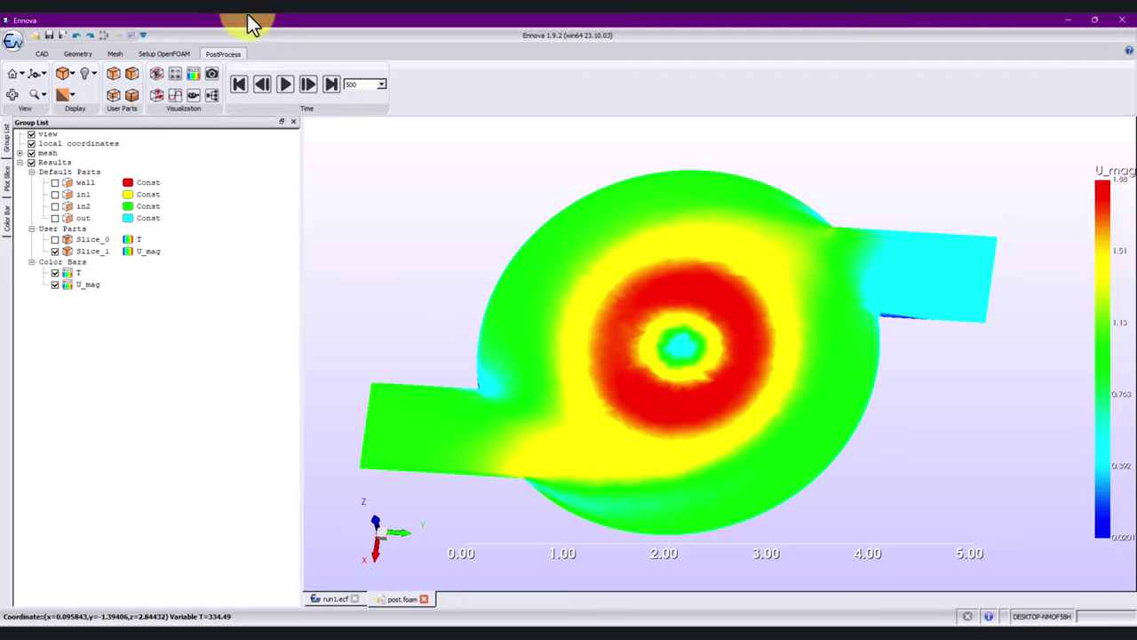
click(80, 52)
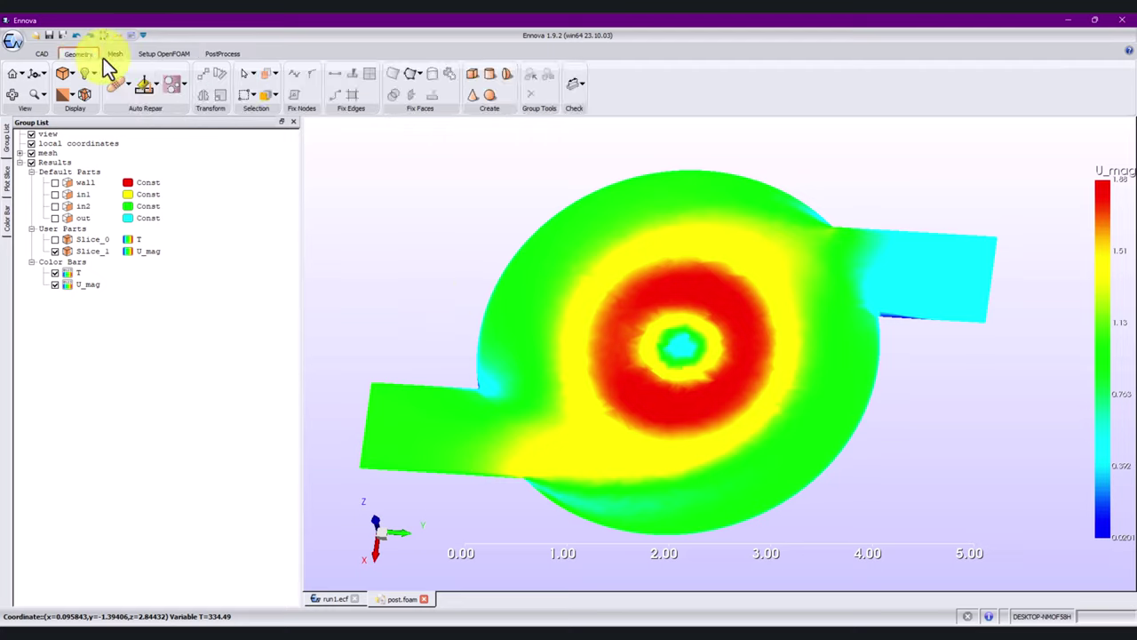
click(118, 57)
click(155, 55)
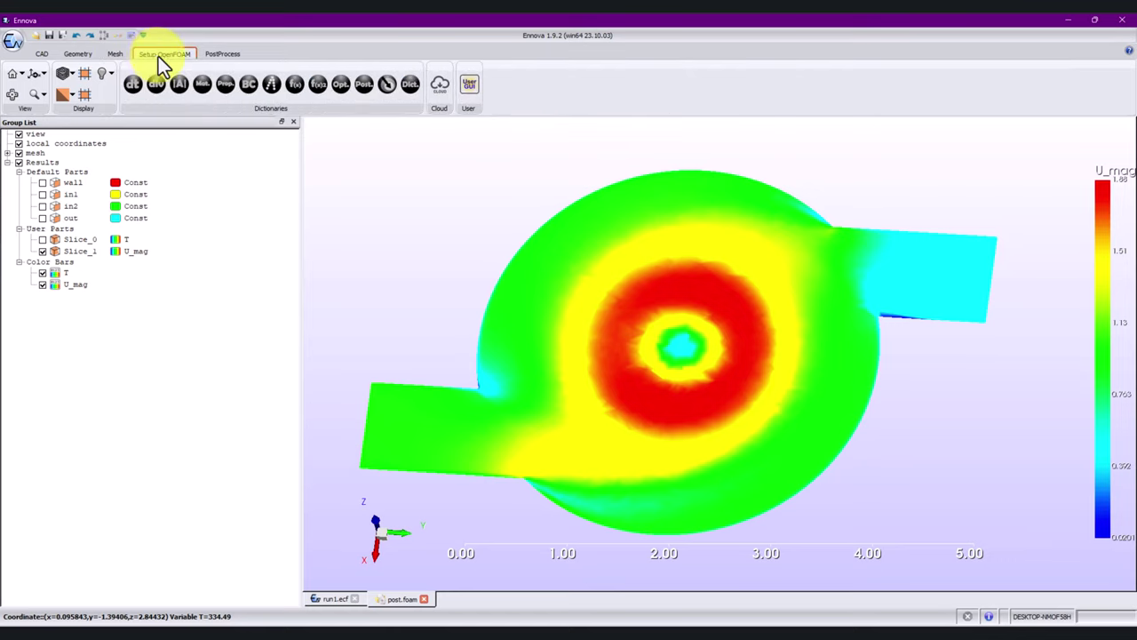
click(224, 56)
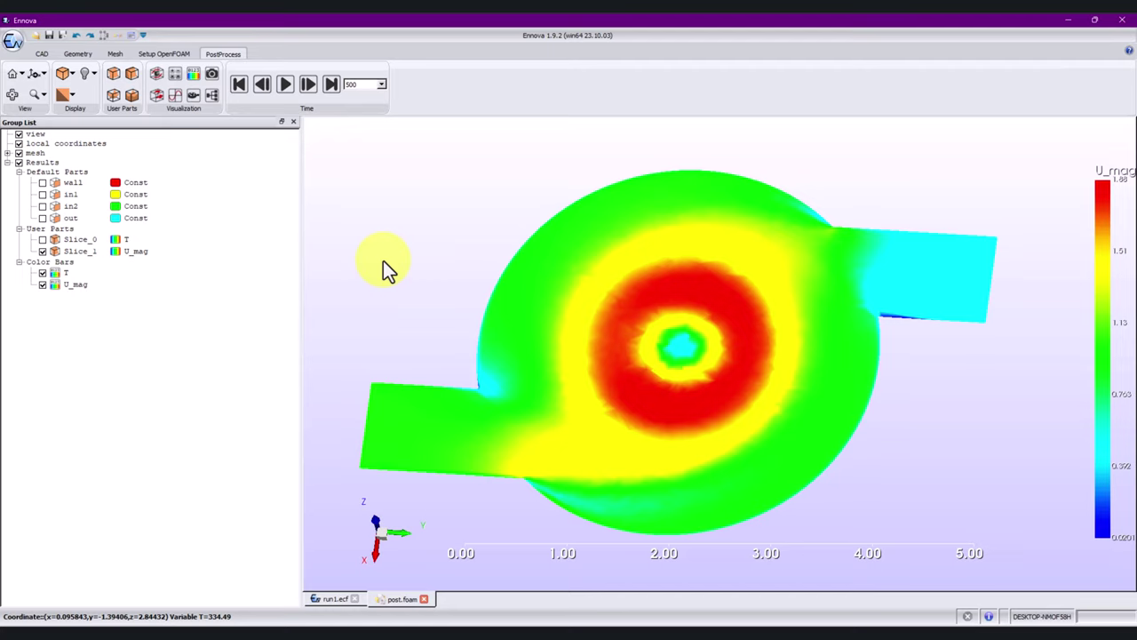
click(158, 54)
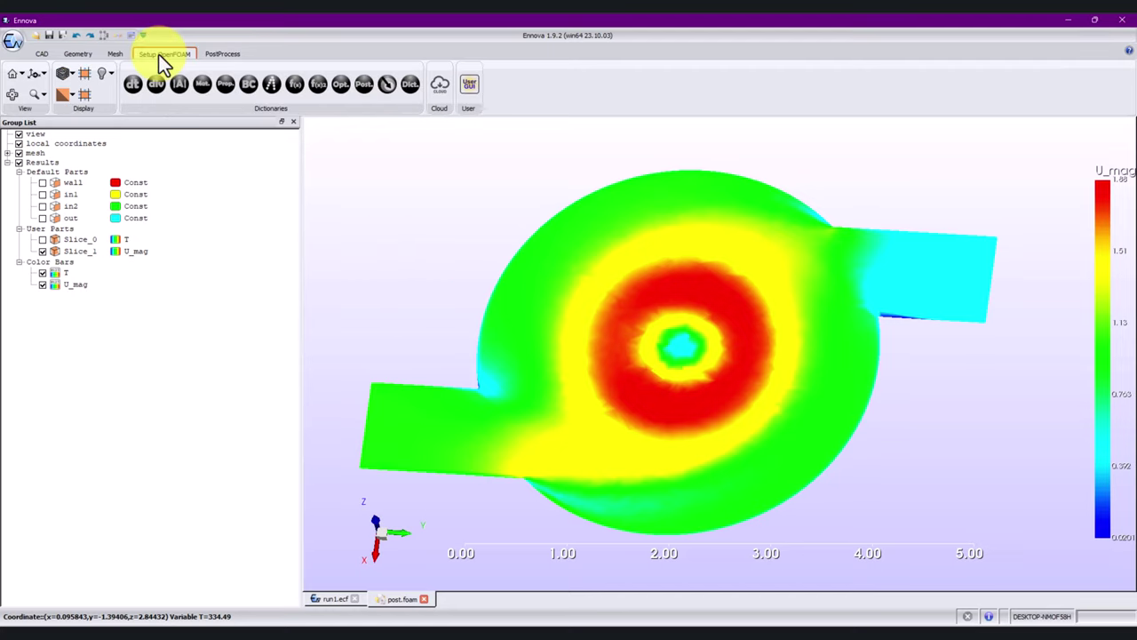